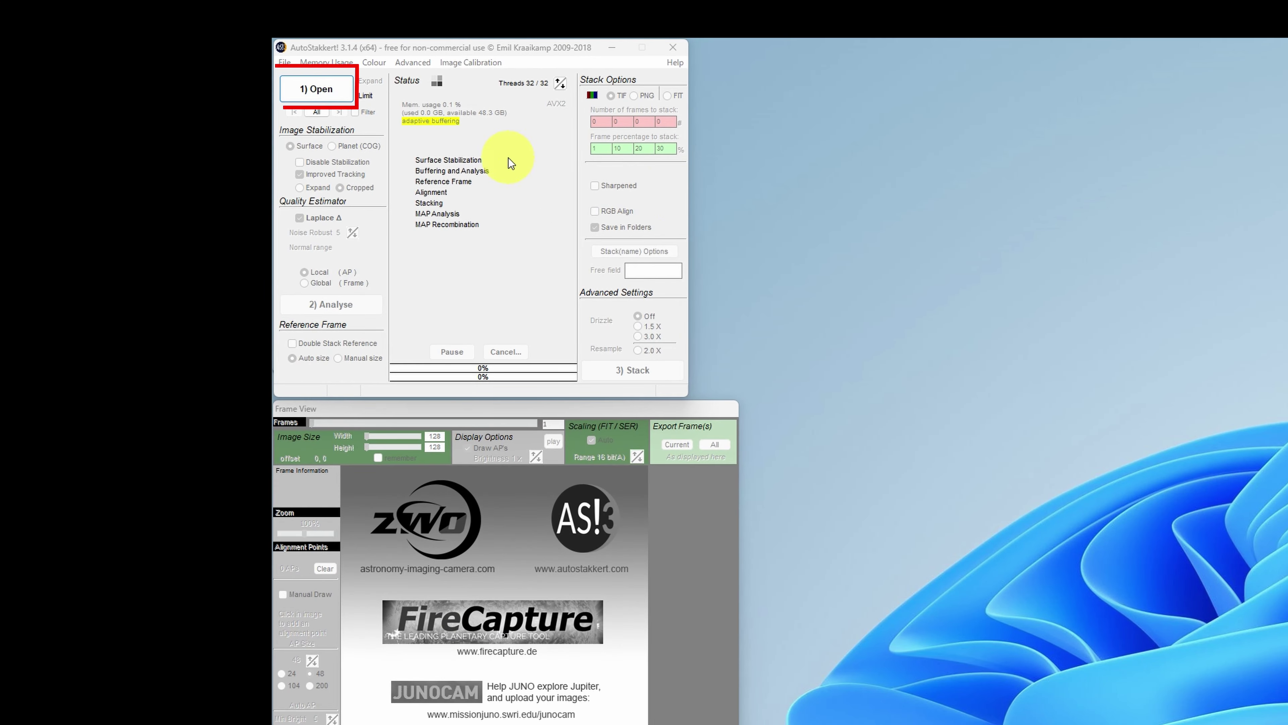
# Load all three Sun Halpha .ser recordings into AutoStakkert! at once
pyautogui.click(319, 90)
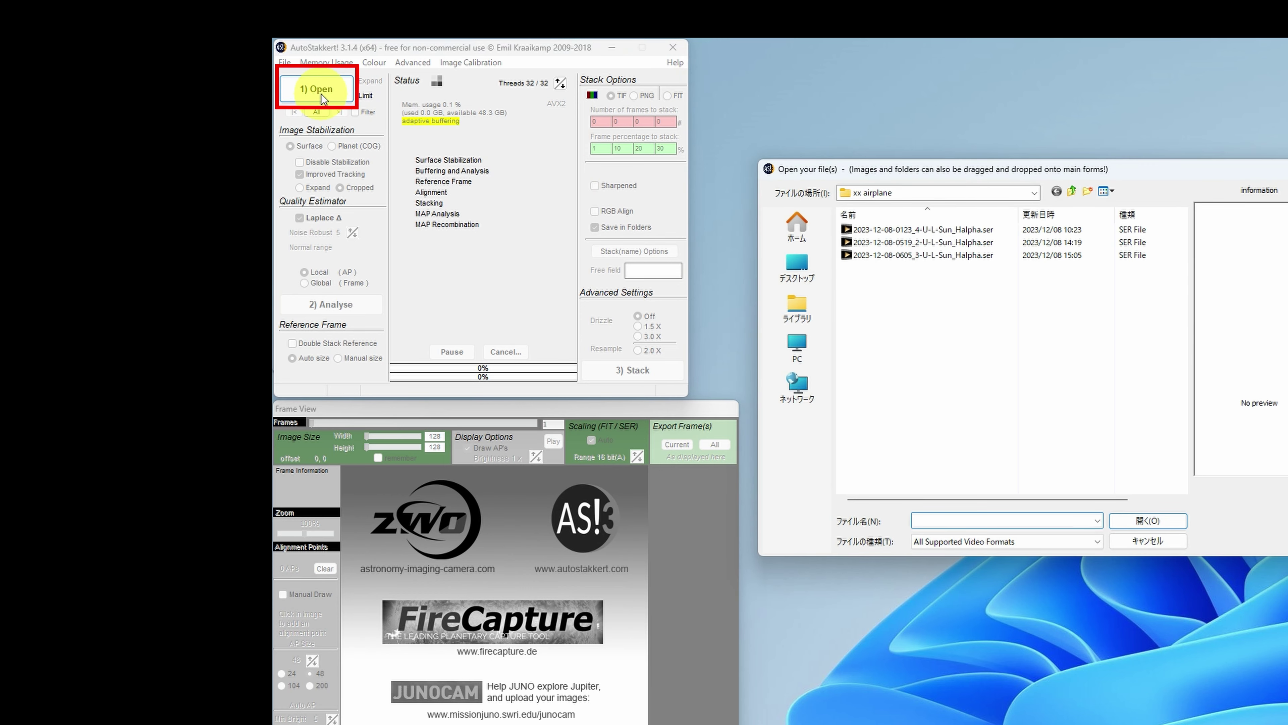
pyautogui.click(855, 229)
pyautogui.hotkey('ctrl', 'a')
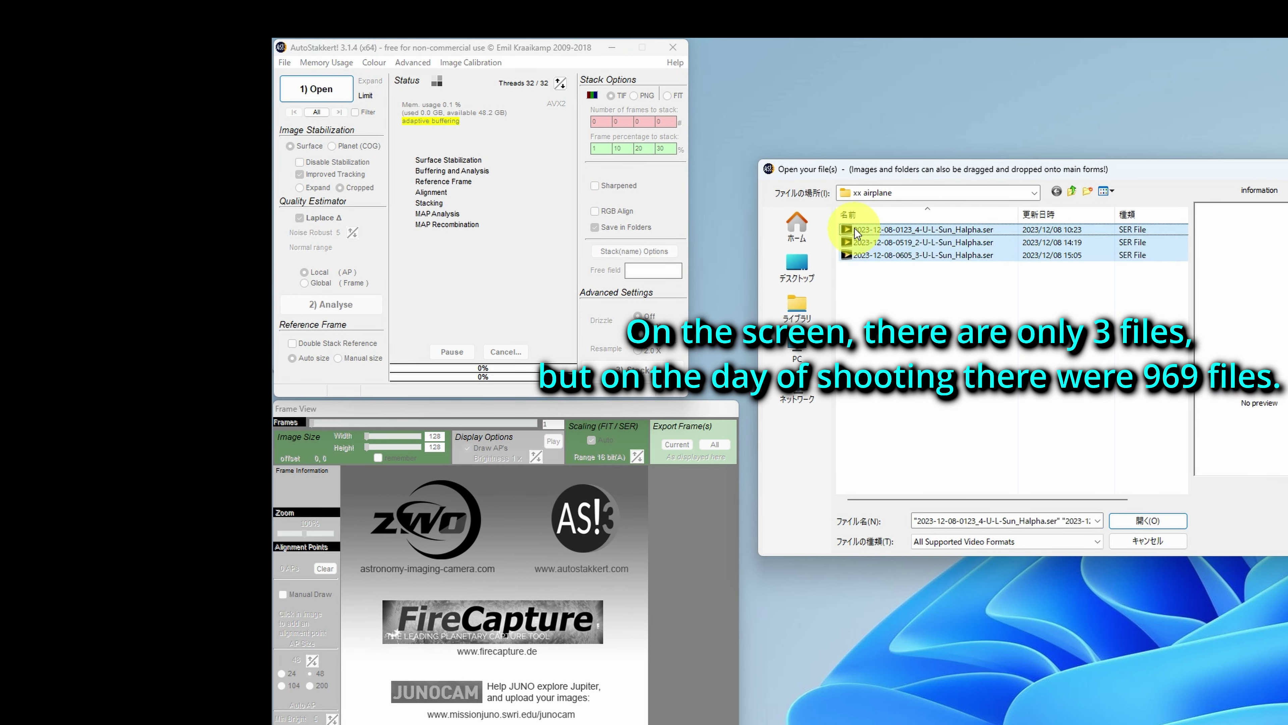
pyautogui.click(1134, 521)
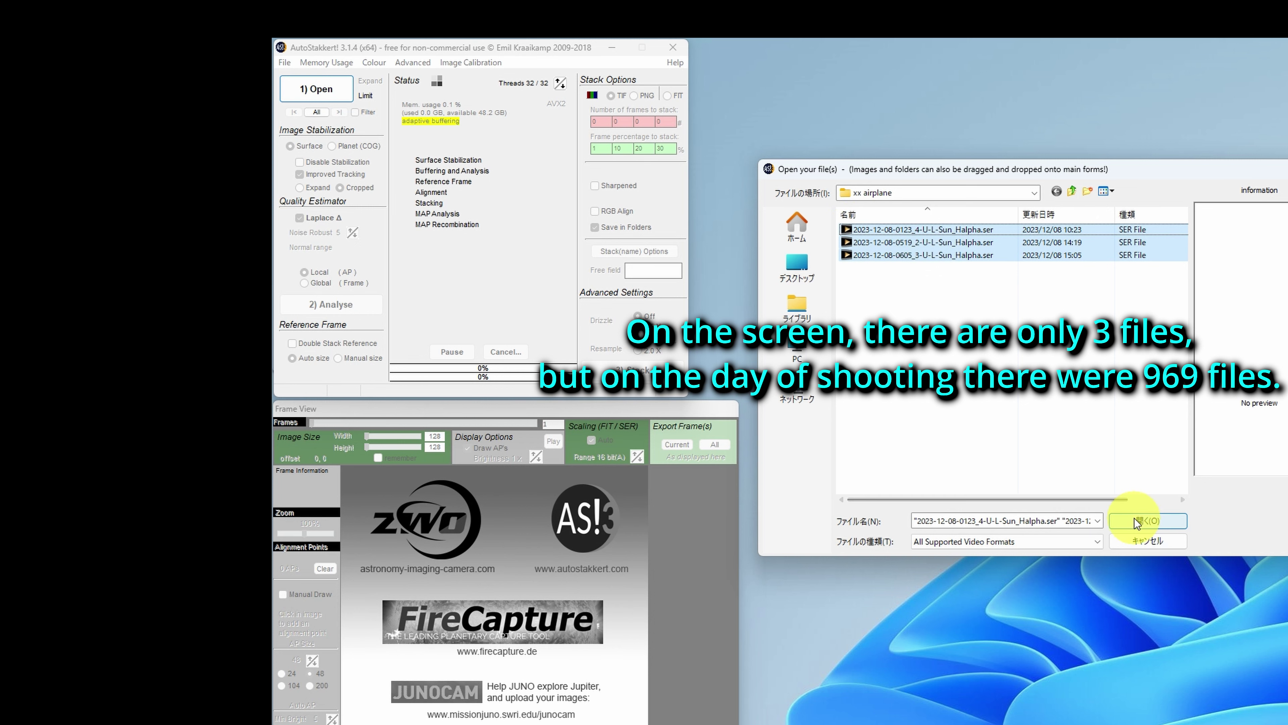
pyautogui.click(1134, 520)
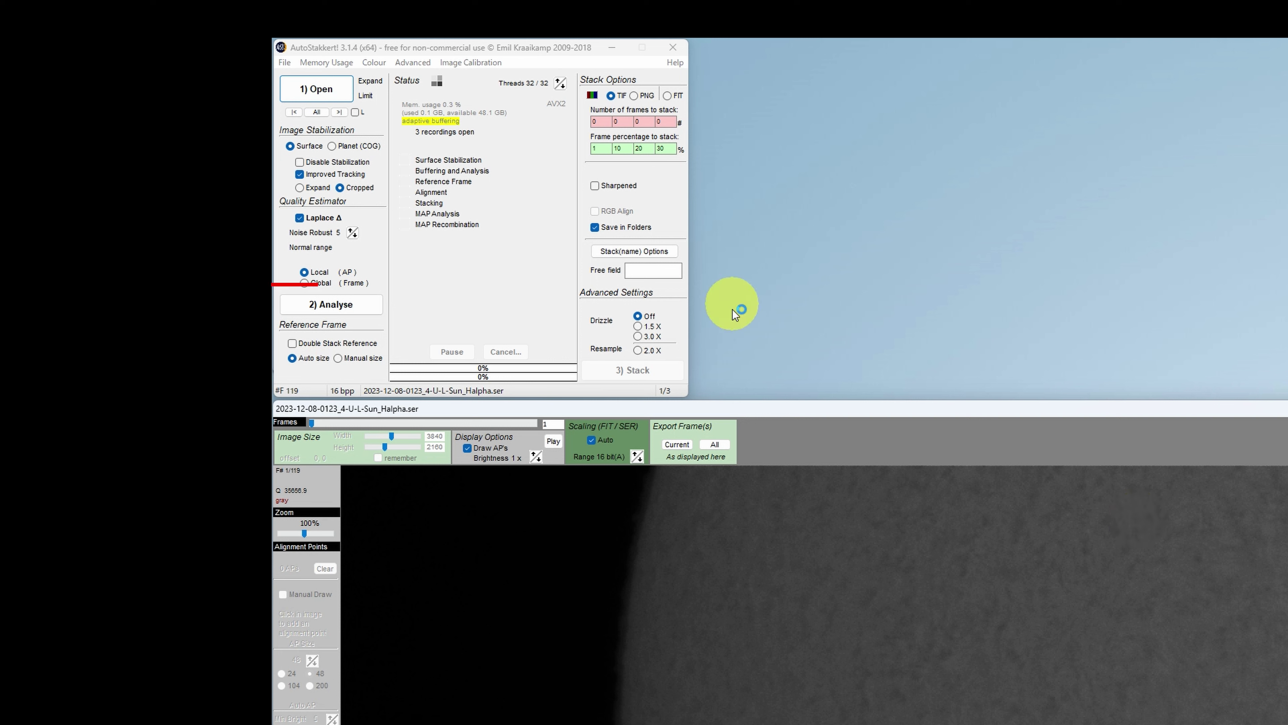
# Analyse the recordings, place an AP grid over the solar disc, and stack using 1% of frames
pyautogui.click(334, 305)
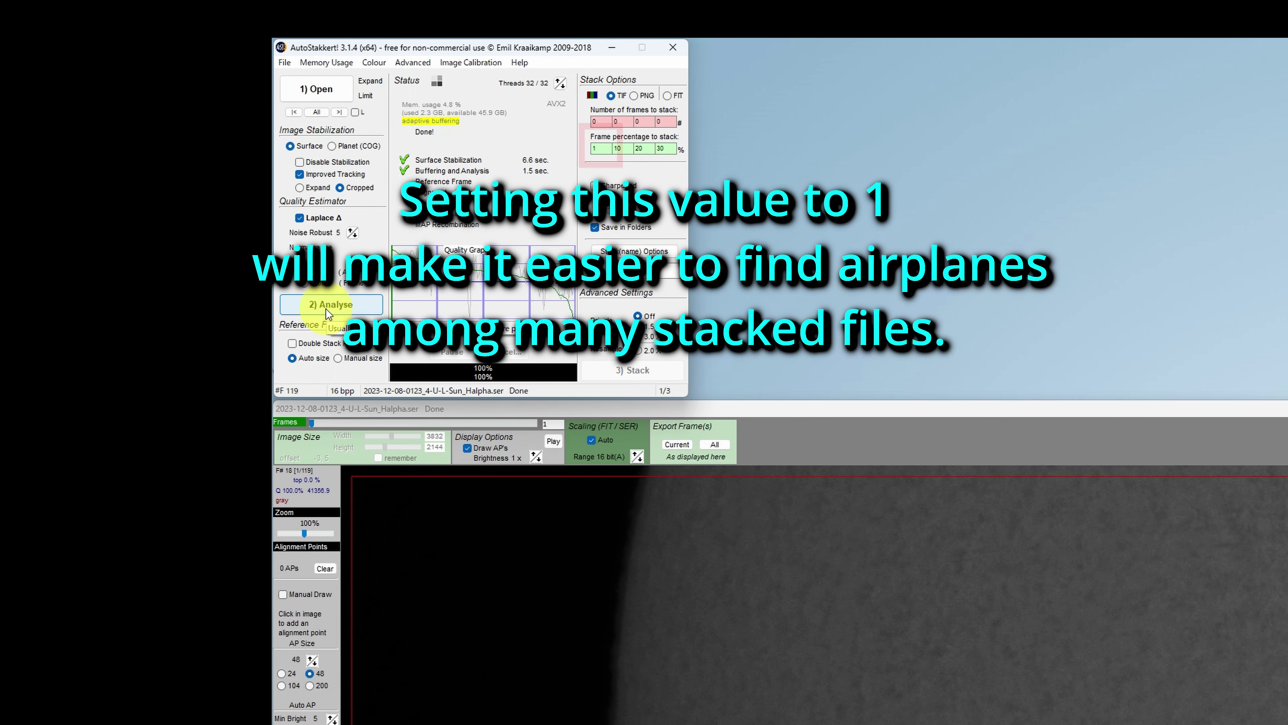
pyautogui.click(345, 670)
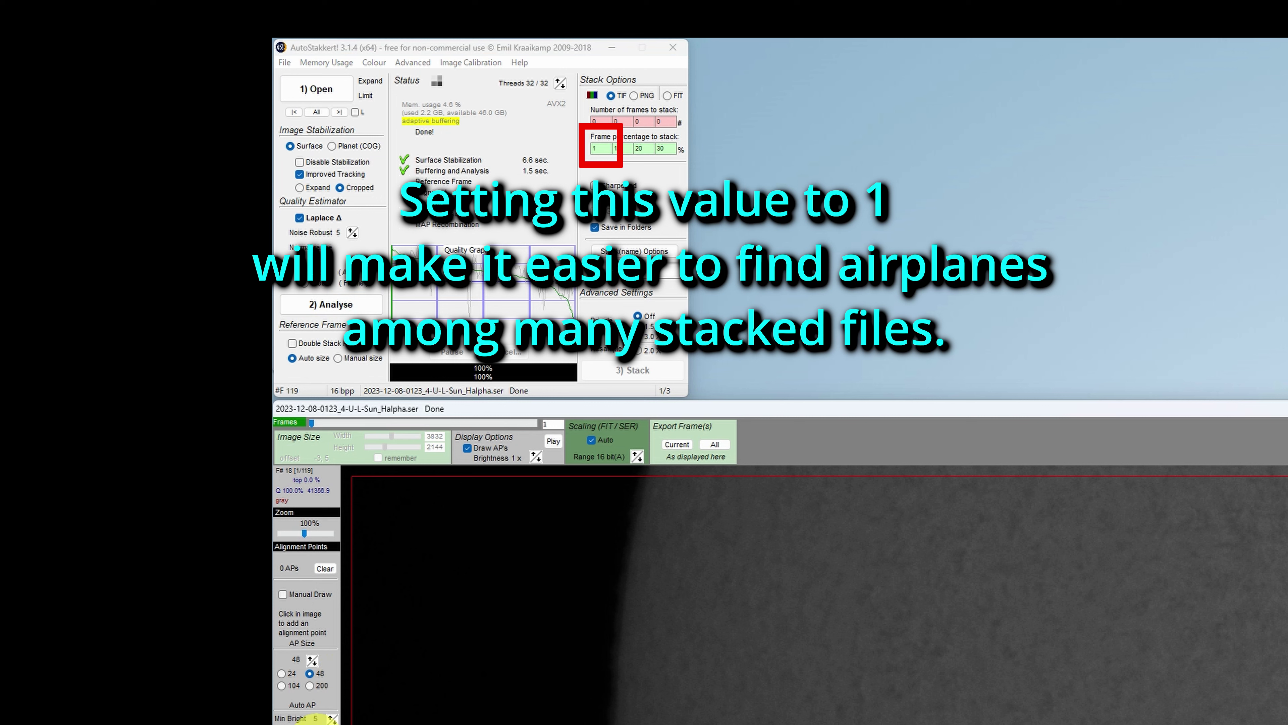
pyautogui.click(307, 720)
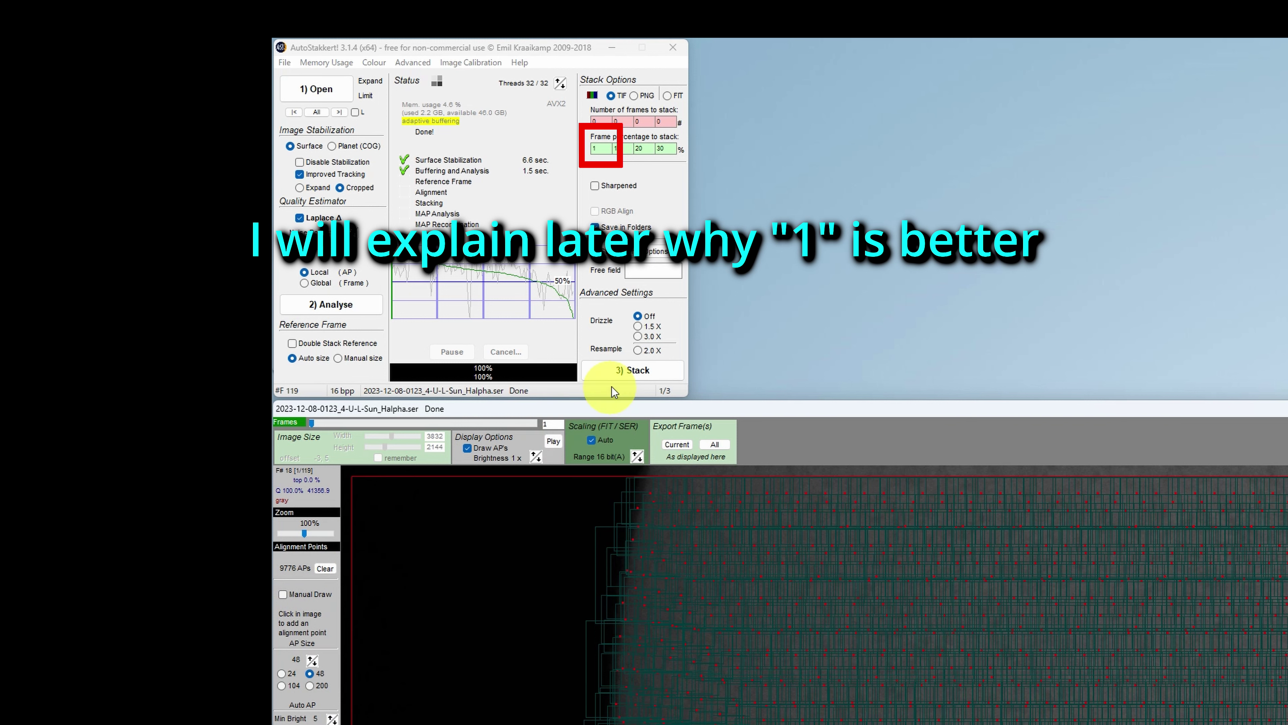
pyautogui.click(632, 368)
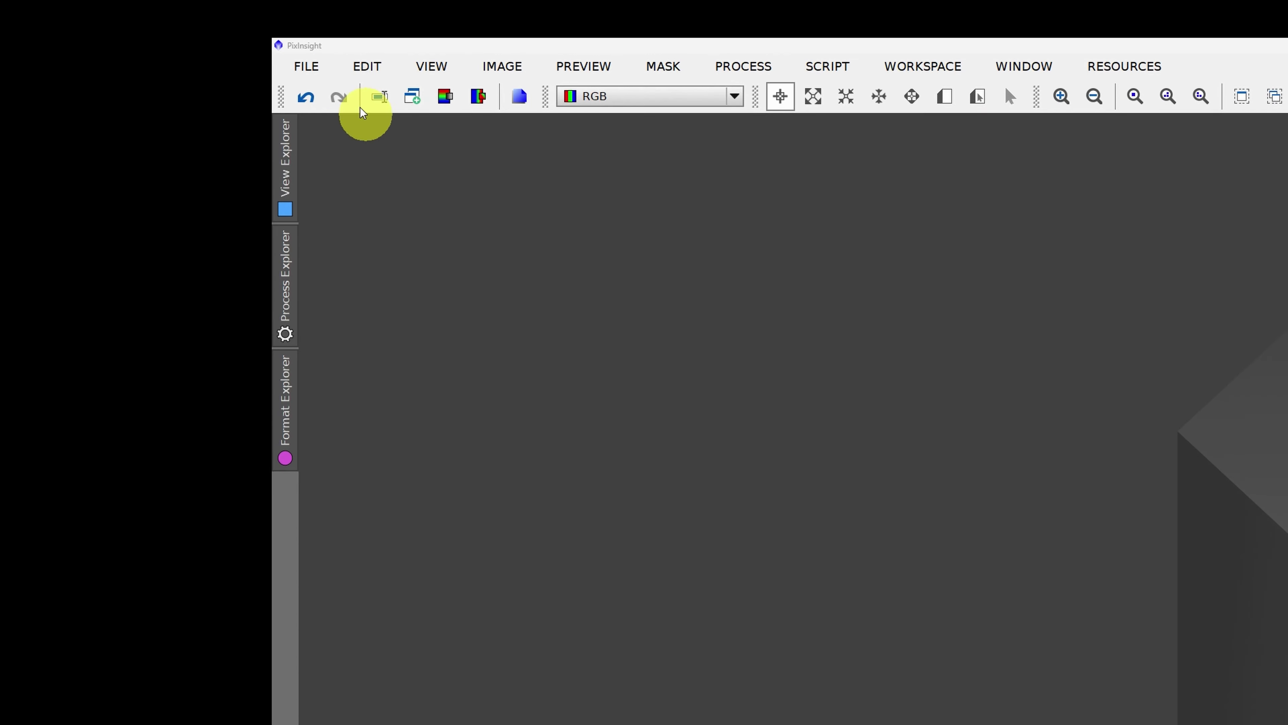
# Open the first stacked TIF (…lapl5_ap9496.tif) from the AS_P1 folder in PixInsight
pyautogui.click(307, 67)
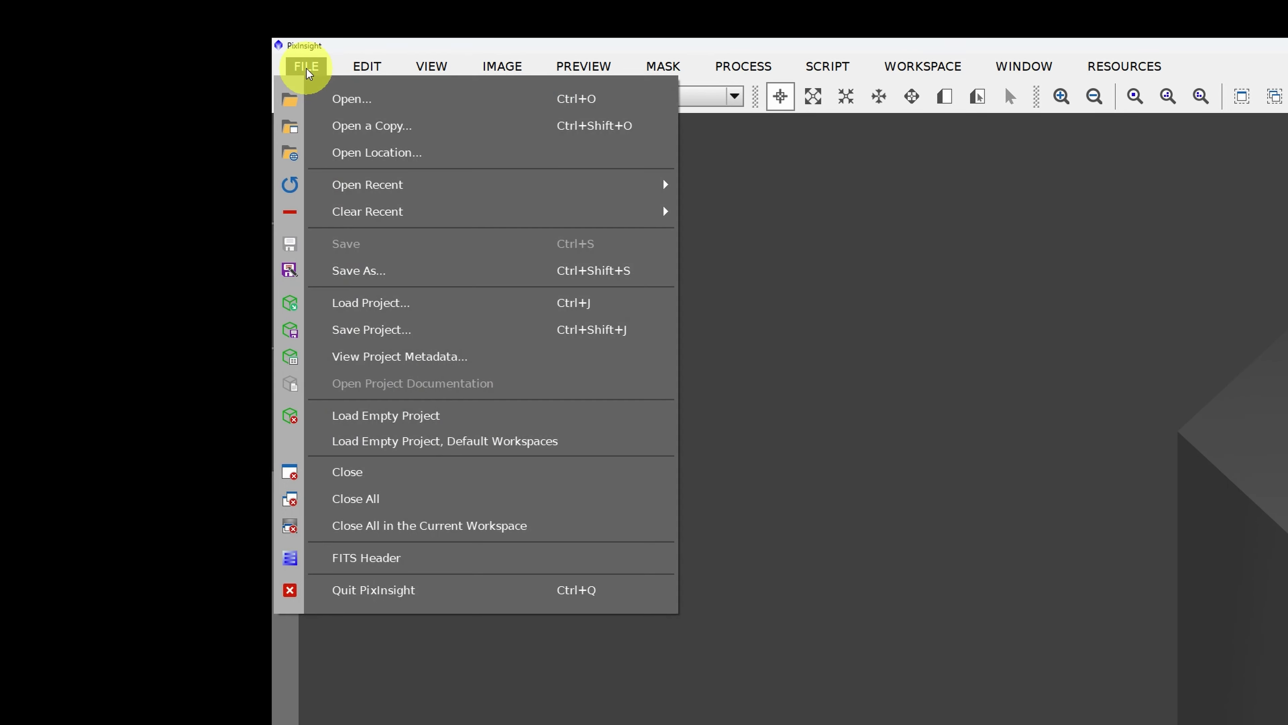
pyautogui.click(351, 104)
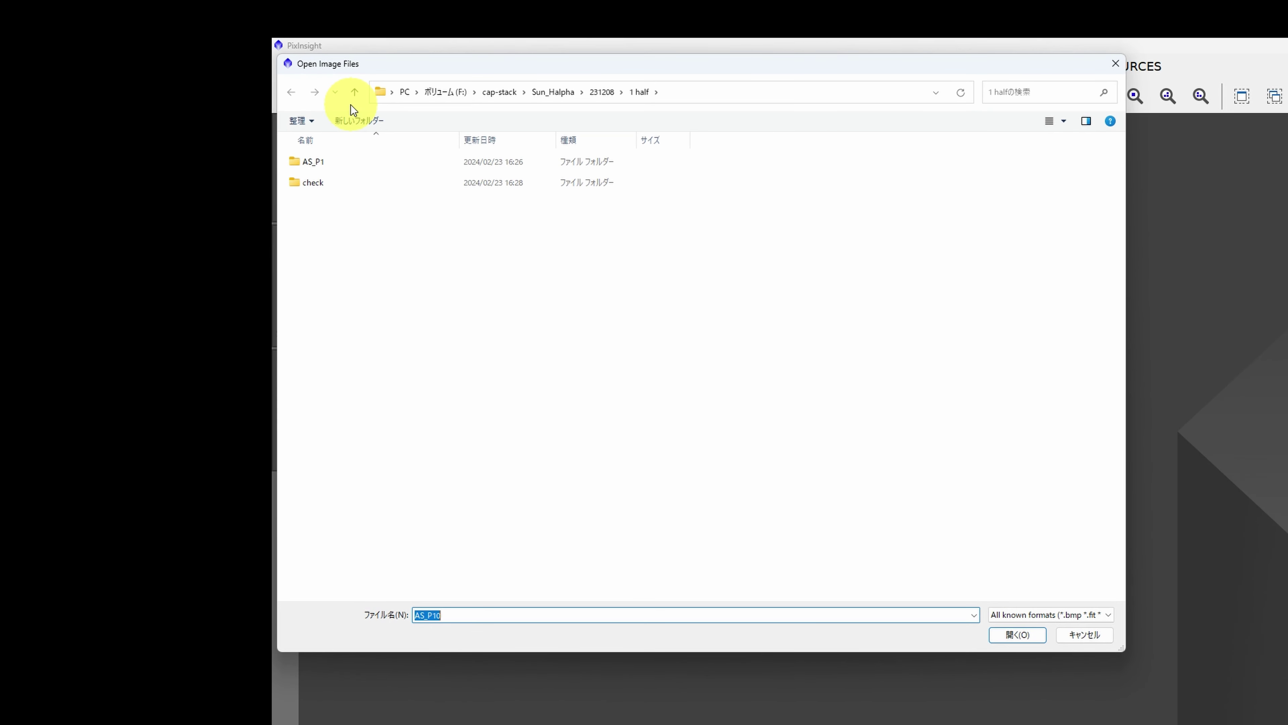
pyautogui.doubleClick(319, 162)
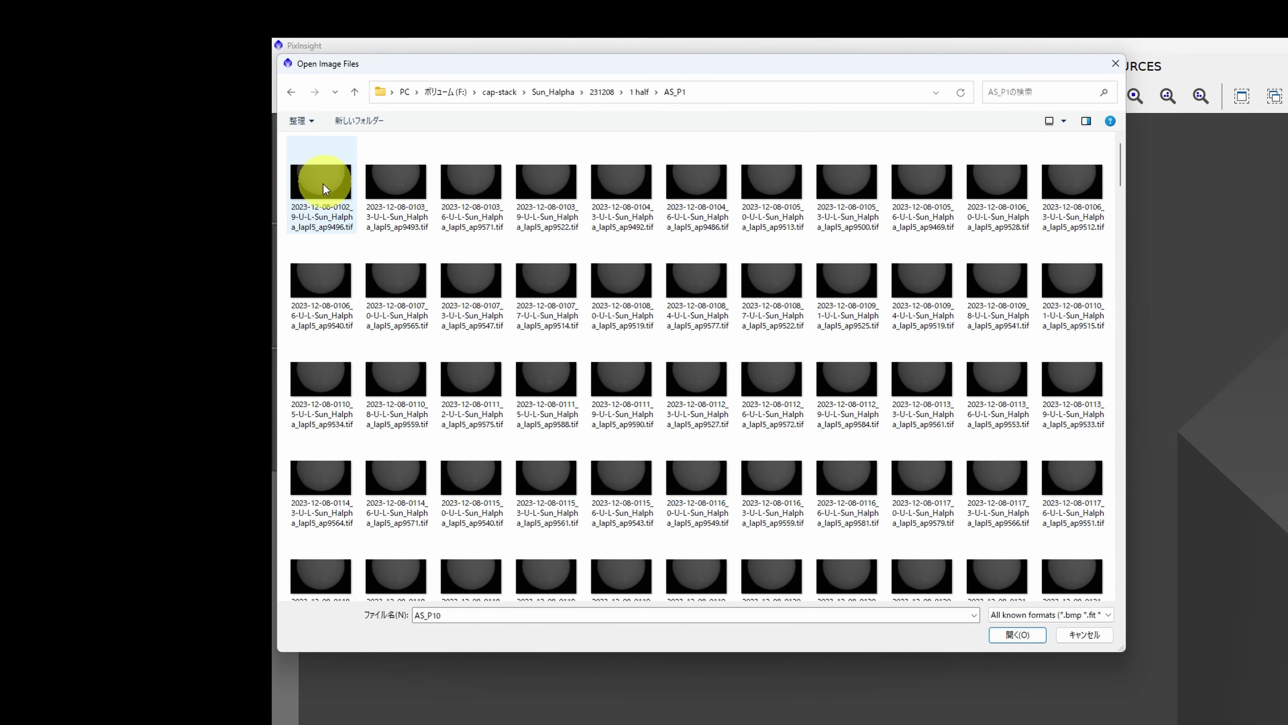
pyautogui.doubleClick(320, 187)
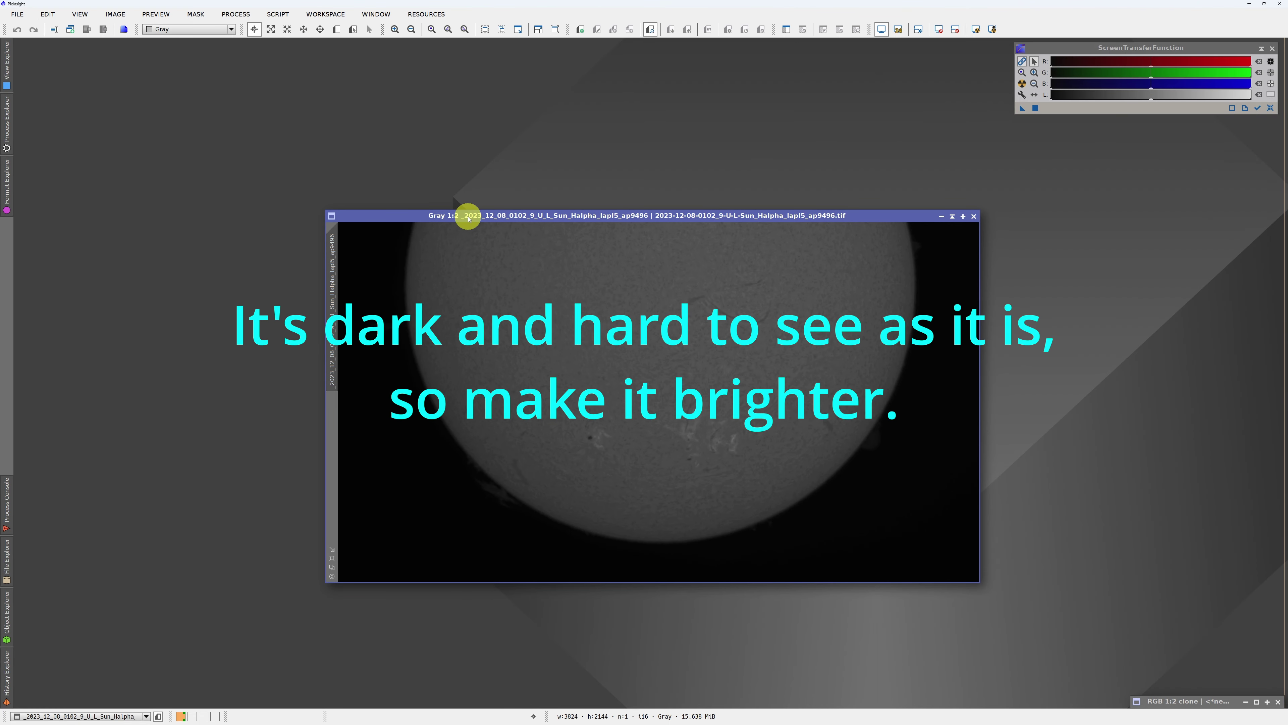
pyautogui.moveTo(469, 219); pyautogui.dragTo(239, 272)
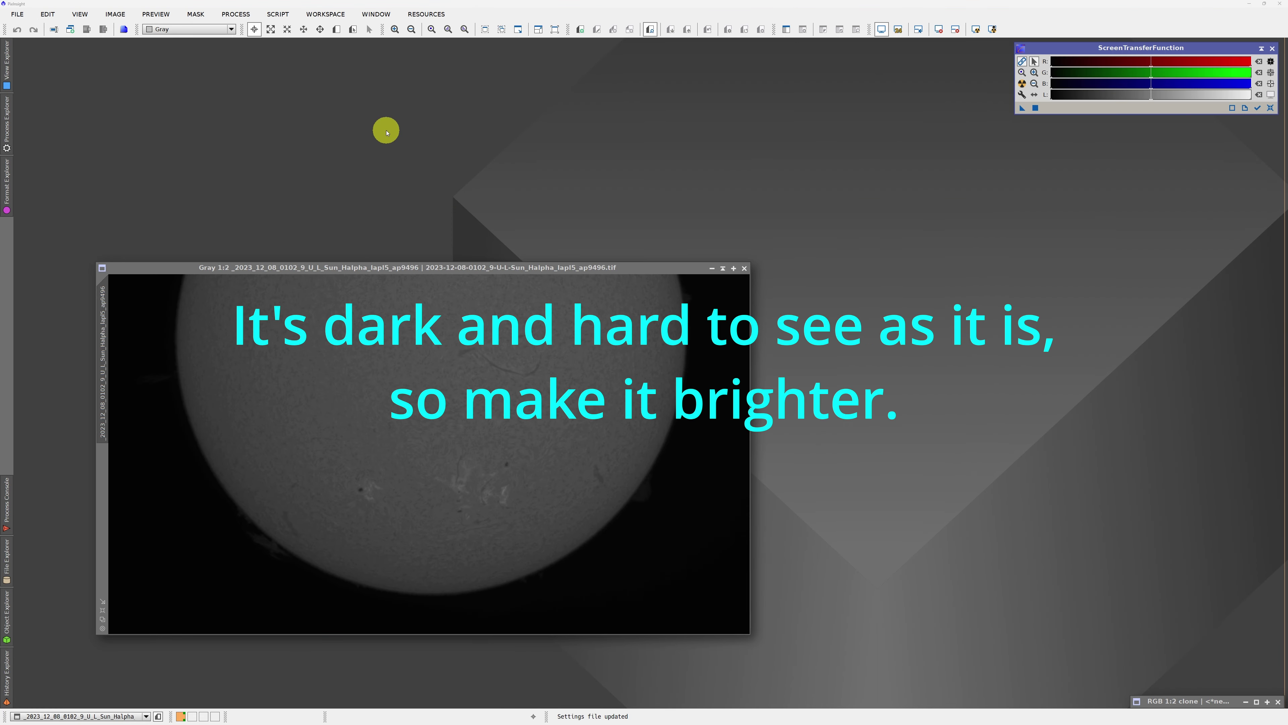
pyautogui.click(234, 14)
pyautogui.moveTo(264, 39)
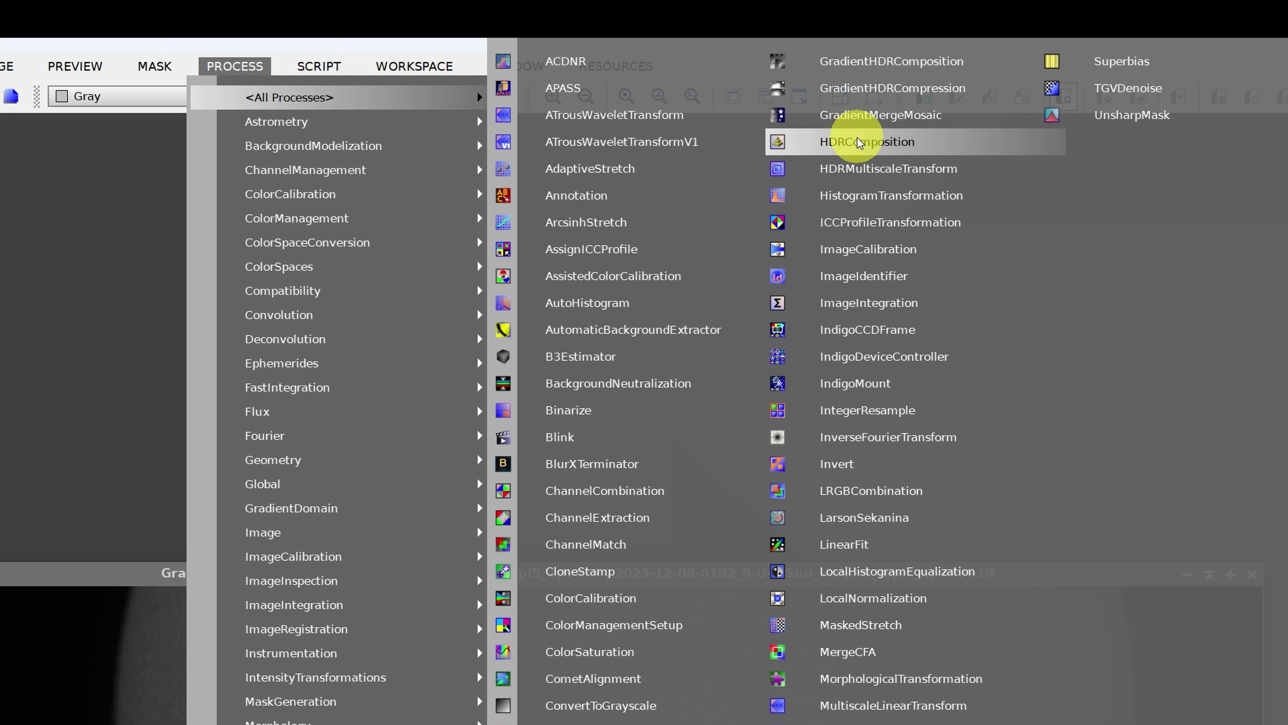
# Stretch the solar image with HistogramTransformation, lowering midtones to 0.18336484
pyautogui.click(866, 199)
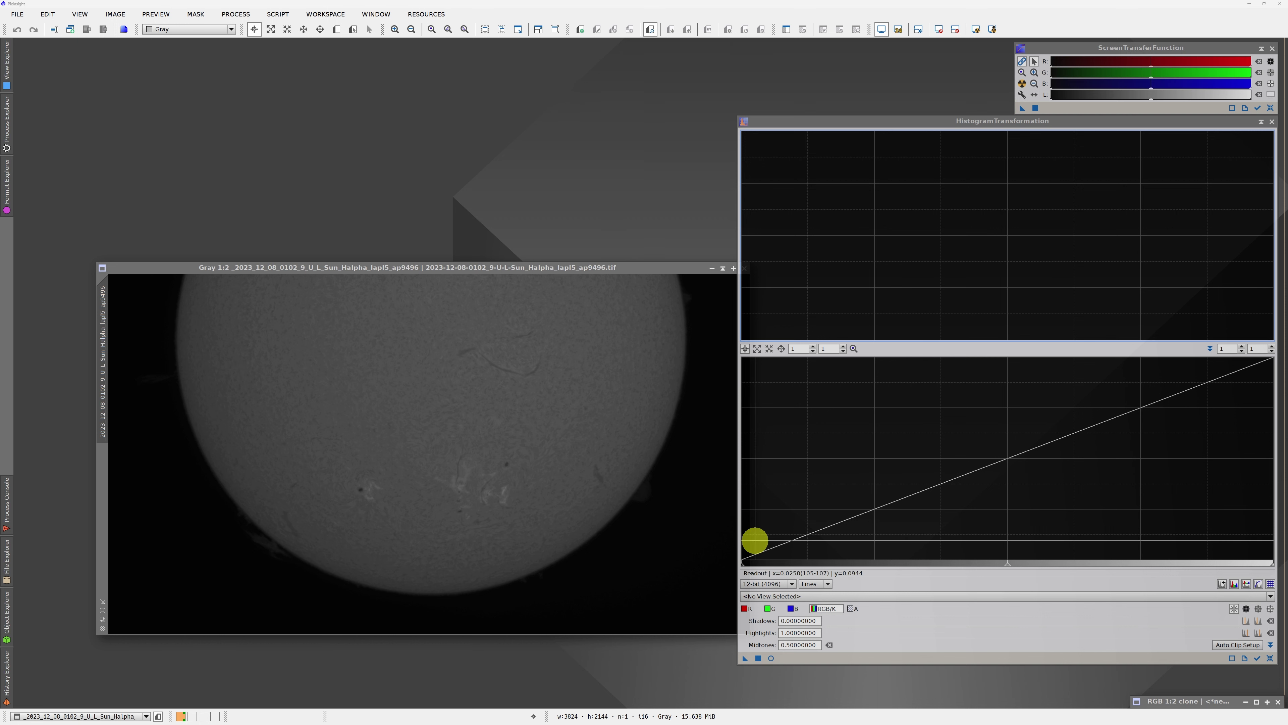
pyautogui.click(771, 659)
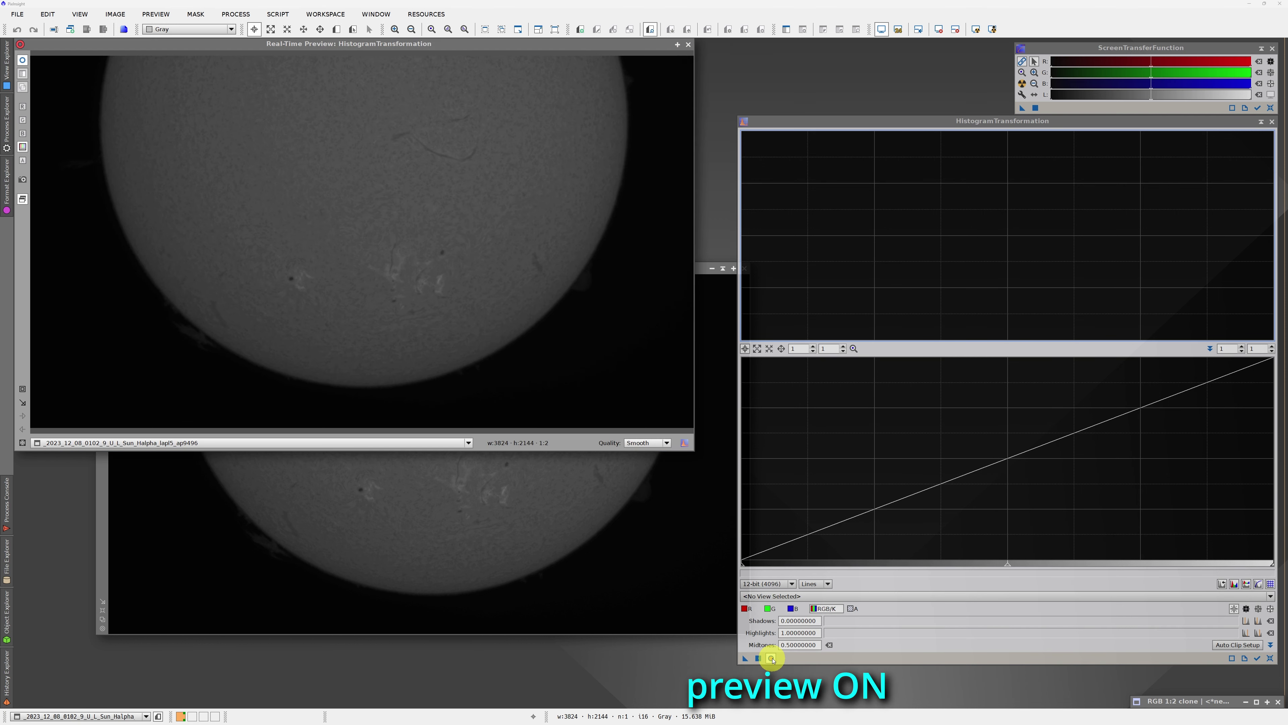
pyautogui.moveTo(1010, 570); pyautogui.dragTo(845, 569)
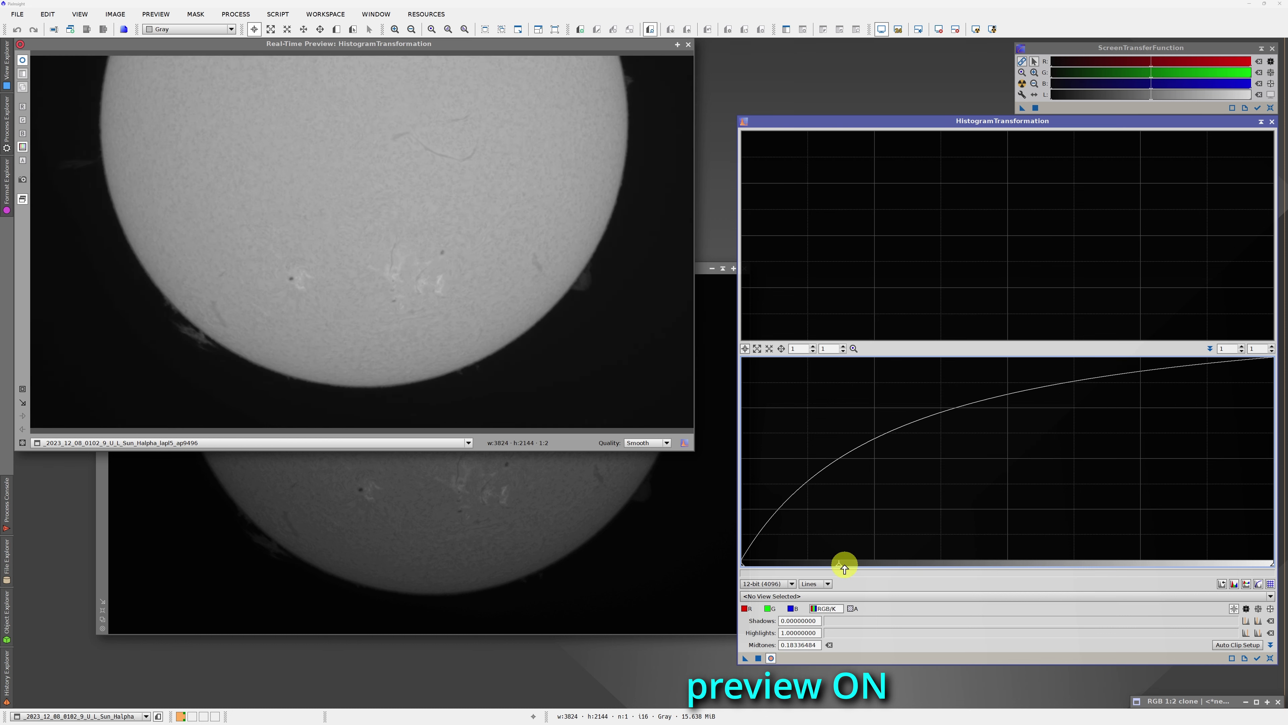
pyautogui.click(771, 658)
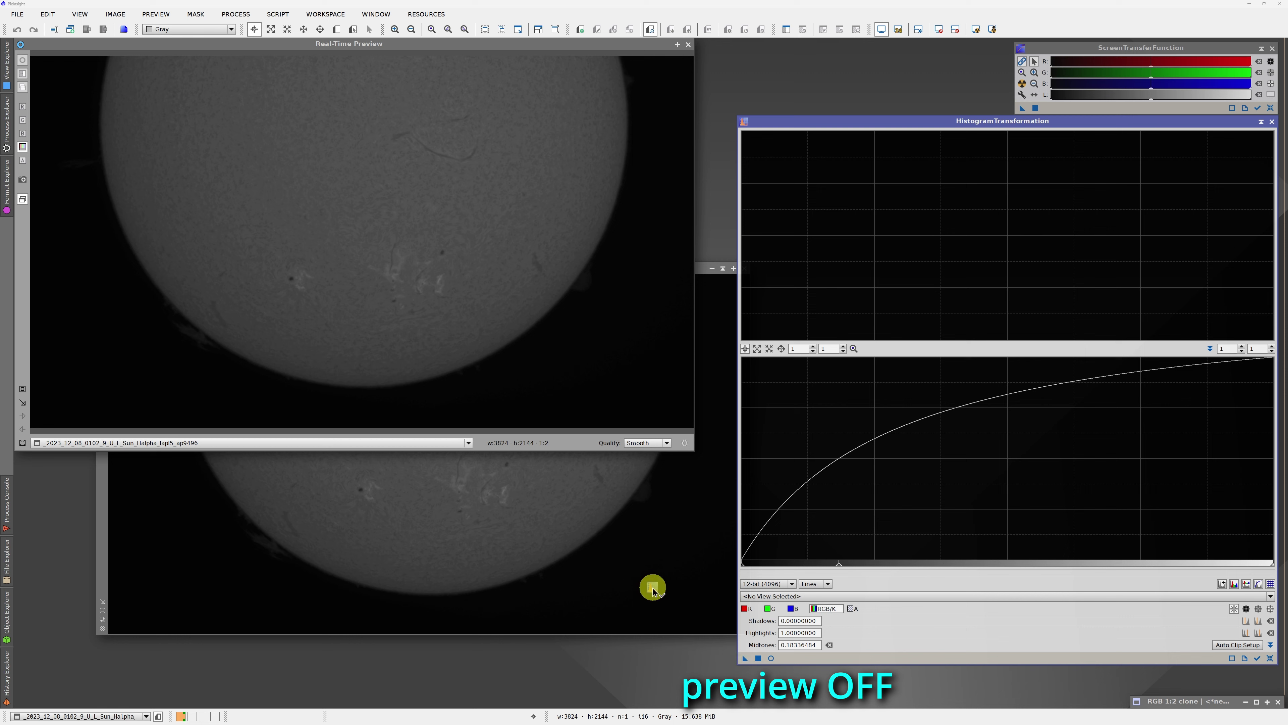
pyautogui.moveTo(653, 589); pyautogui.dragTo(653, 589)
pyautogui.click(688, 45)
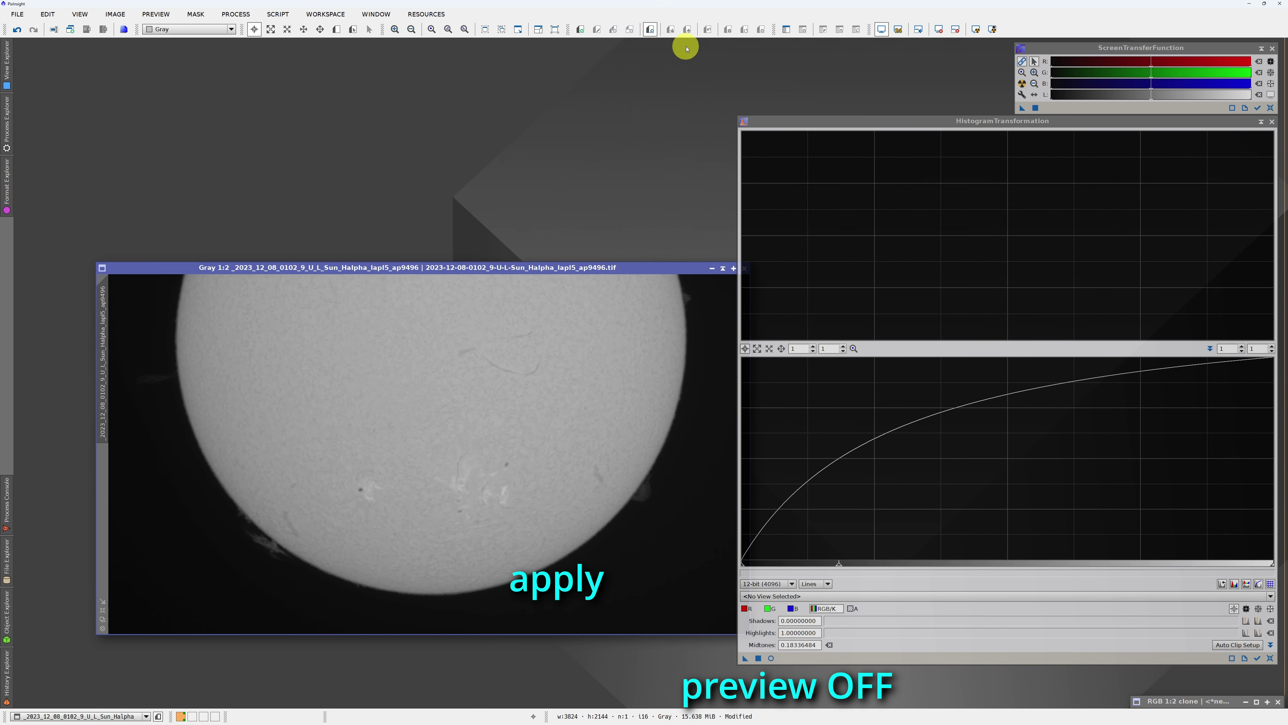
pyautogui.click(1271, 122)
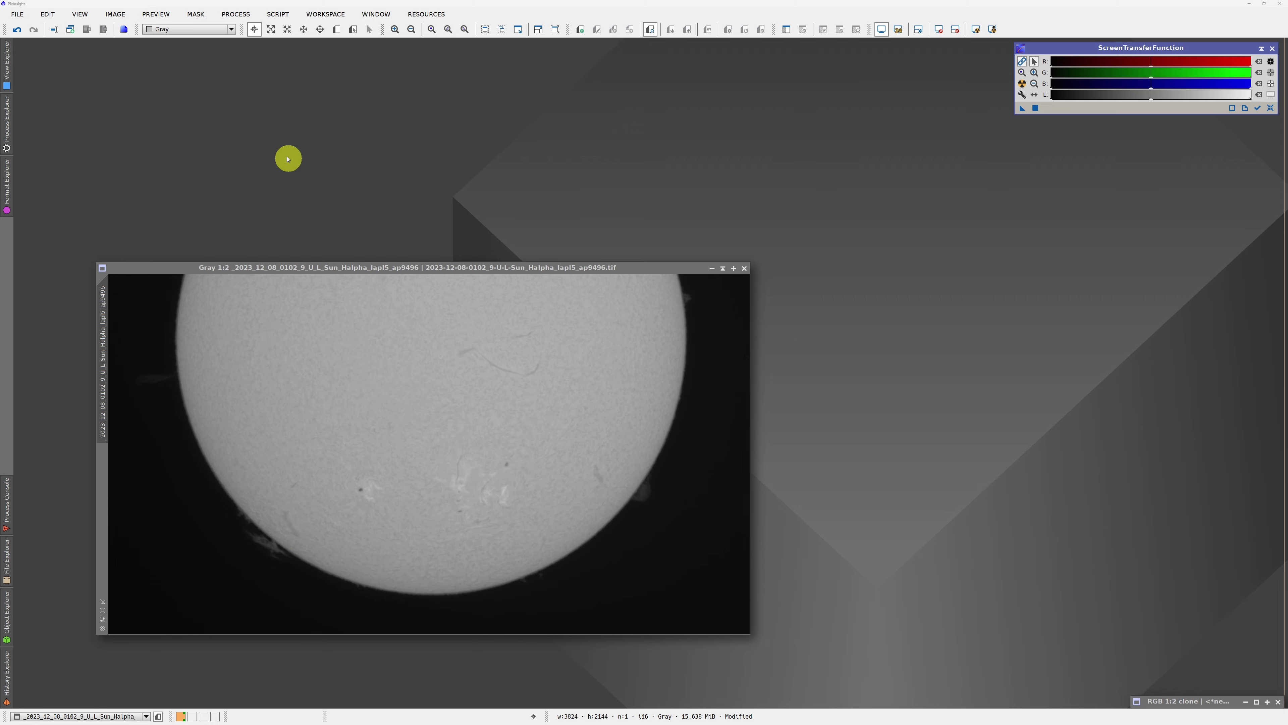
# Copy the HistogramTransformation step from the image's History Explorer into a new ProcessContainer
pyautogui.click(238, 14)
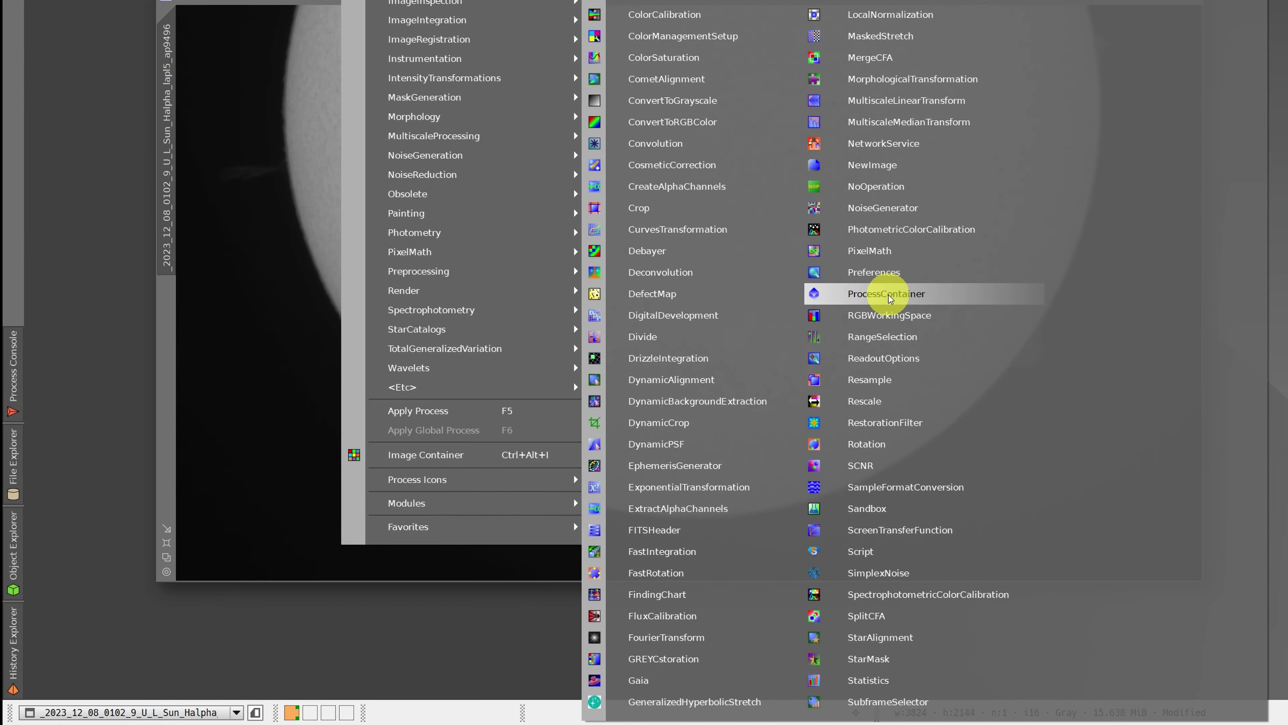
pyautogui.click(641, 411)
pyautogui.moveTo(896, 299); pyautogui.dragTo(1021, 313)
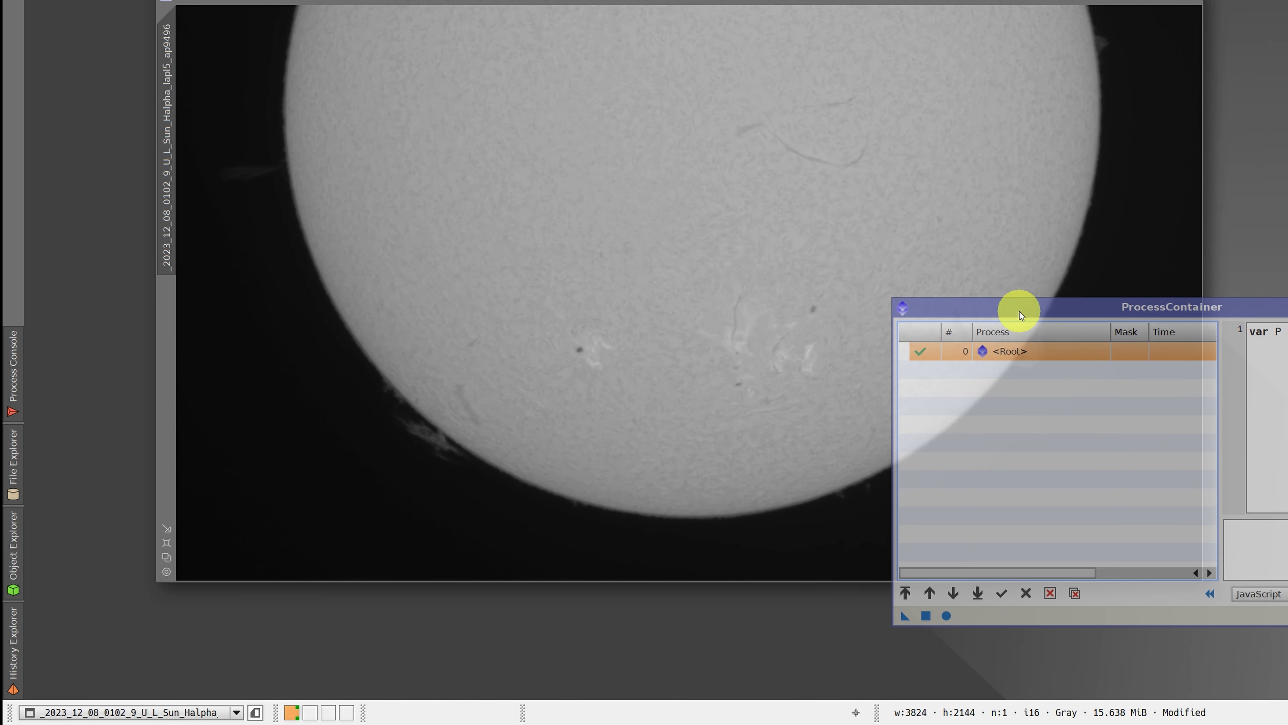
pyautogui.click(13, 649)
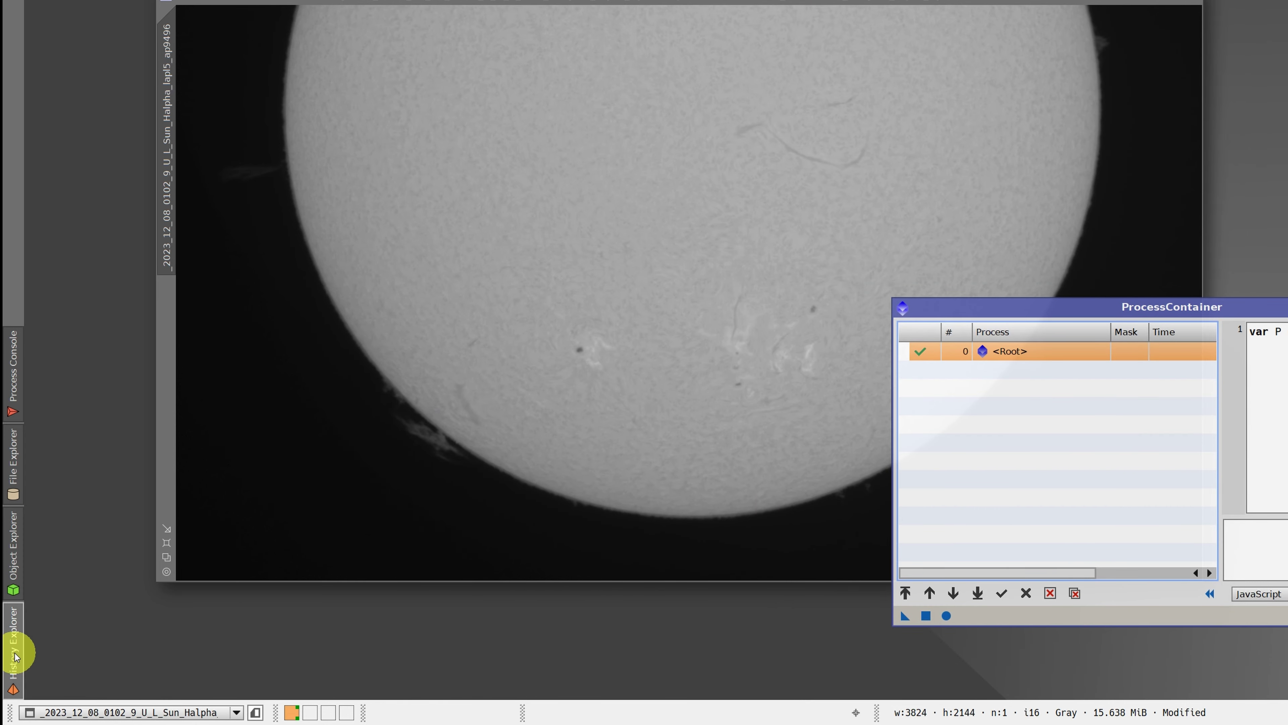
pyautogui.click(81, 688)
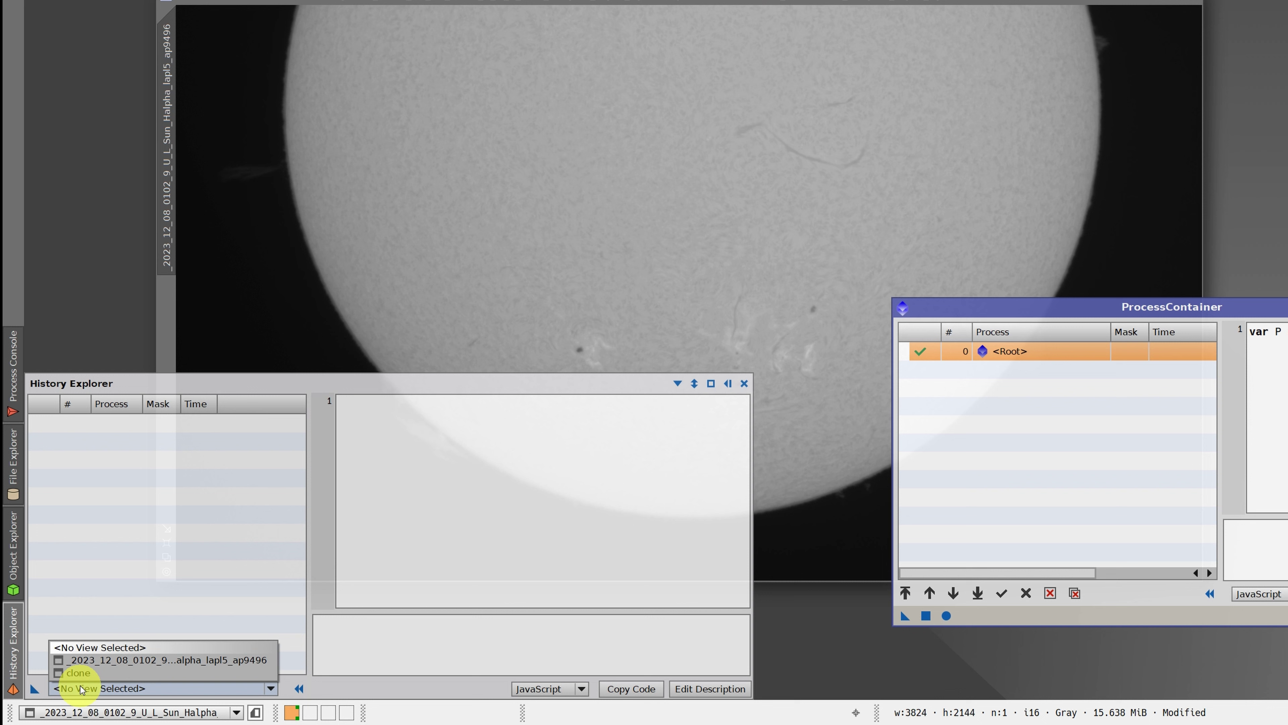
pyautogui.click(86, 659)
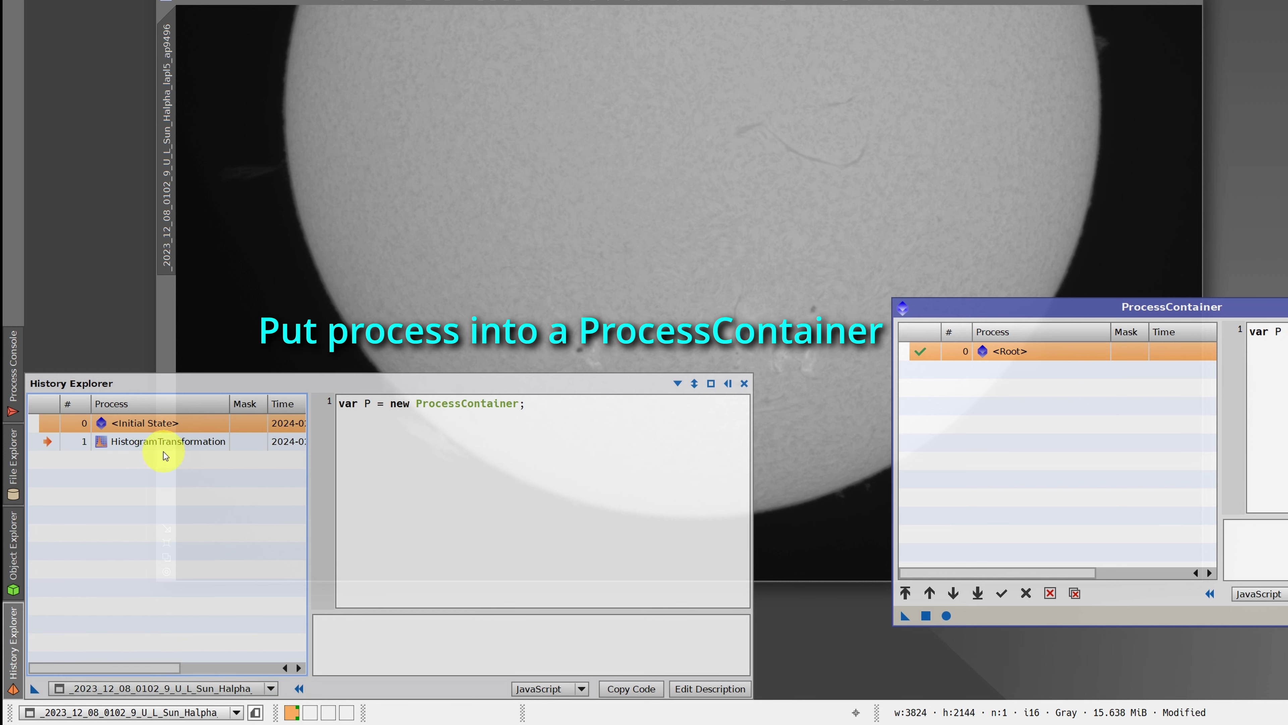
pyautogui.click(163, 441)
pyautogui.moveTo(164, 441); pyautogui.dragTo(1051, 434)
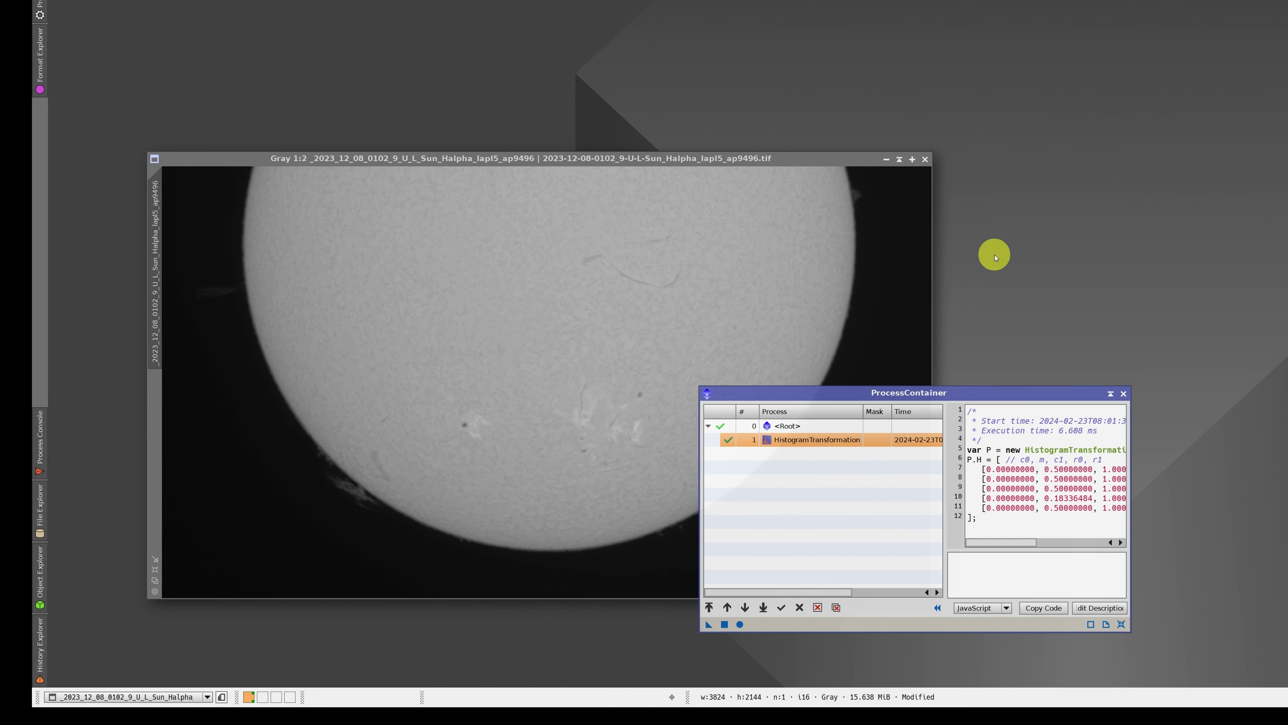
# Add all 969 stacked TIF frames to a new ImageContainer
pyautogui.rightClick(993, 253)
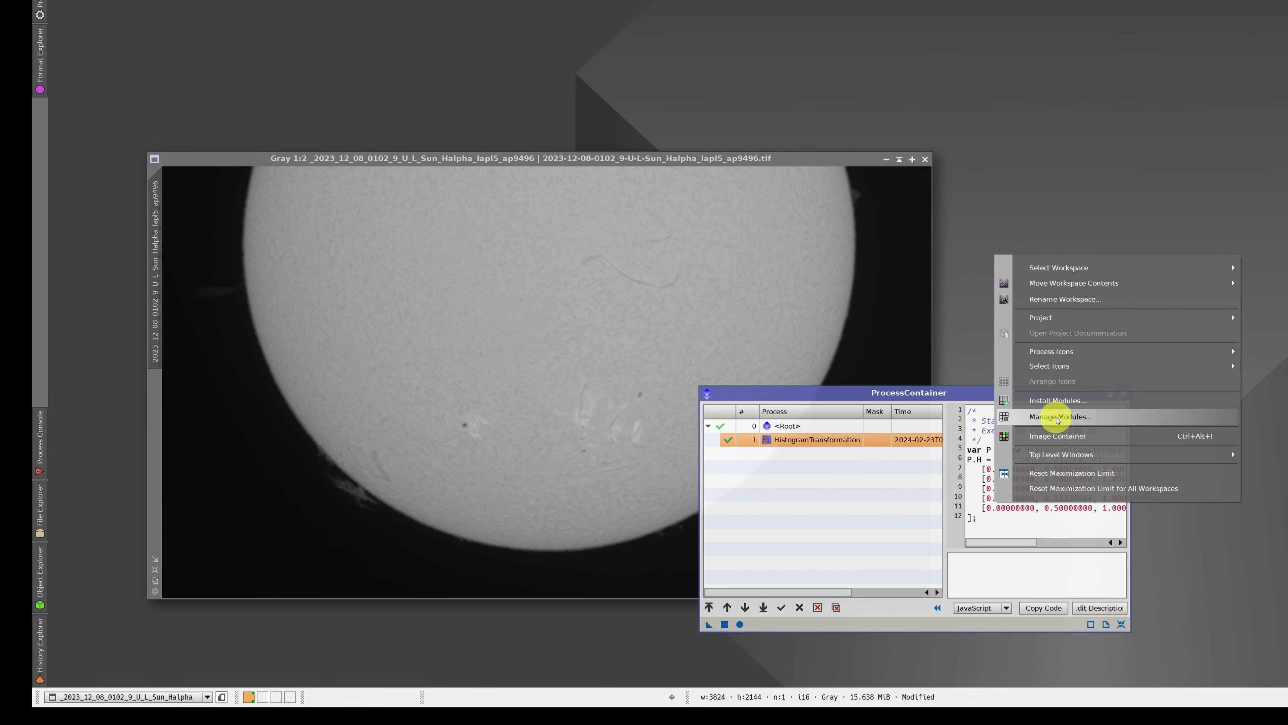
pyautogui.click(1058, 435)
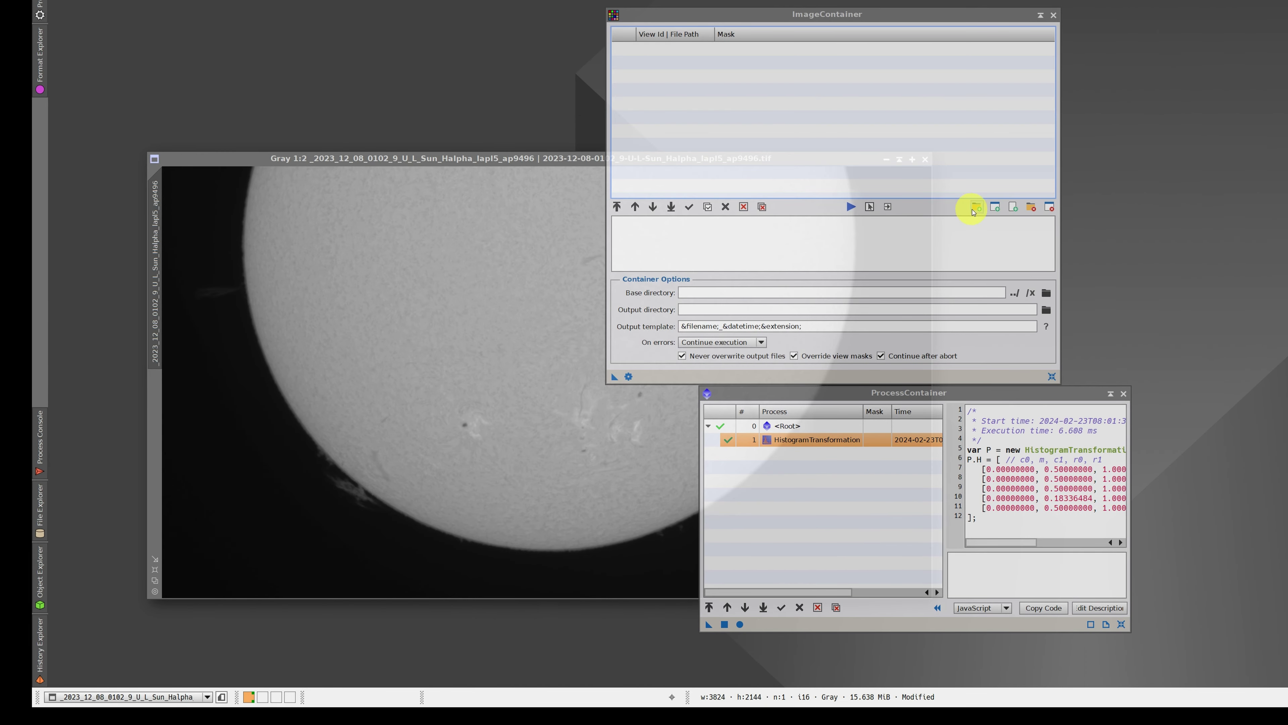
pyautogui.click(977, 207)
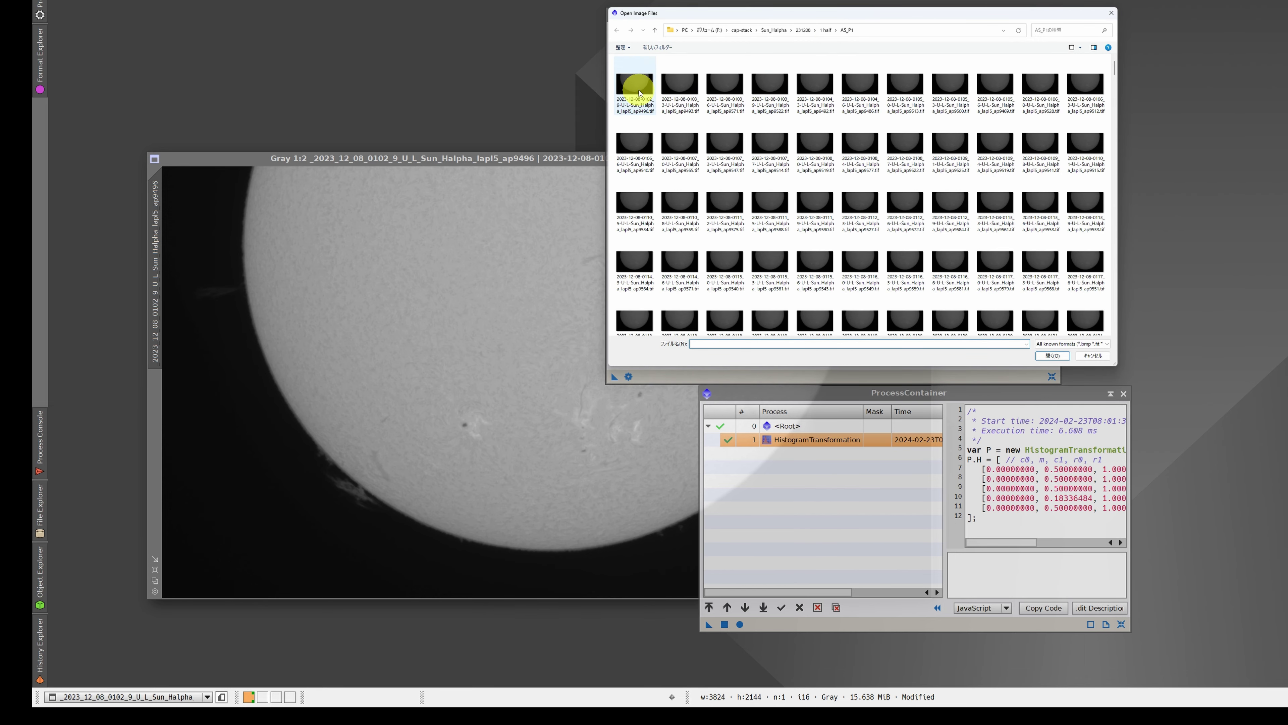
pyautogui.click(634, 85)
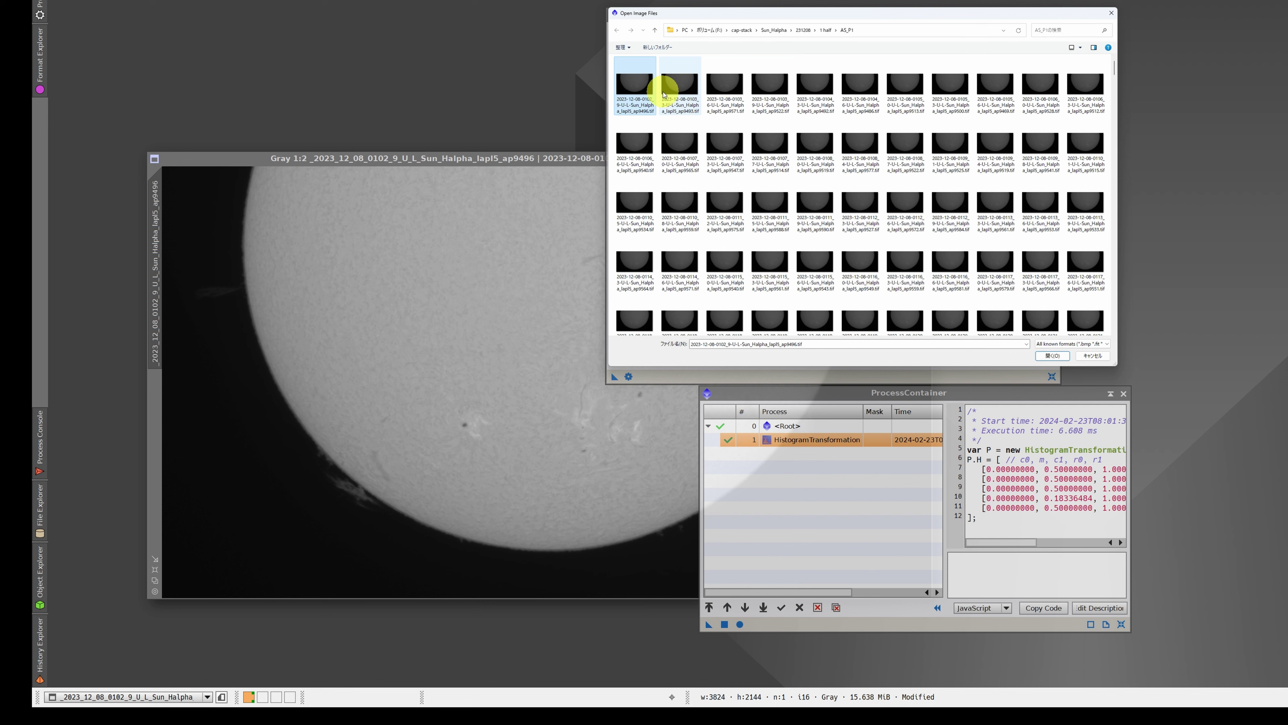
pyautogui.hotkey('ctrl', 'a')
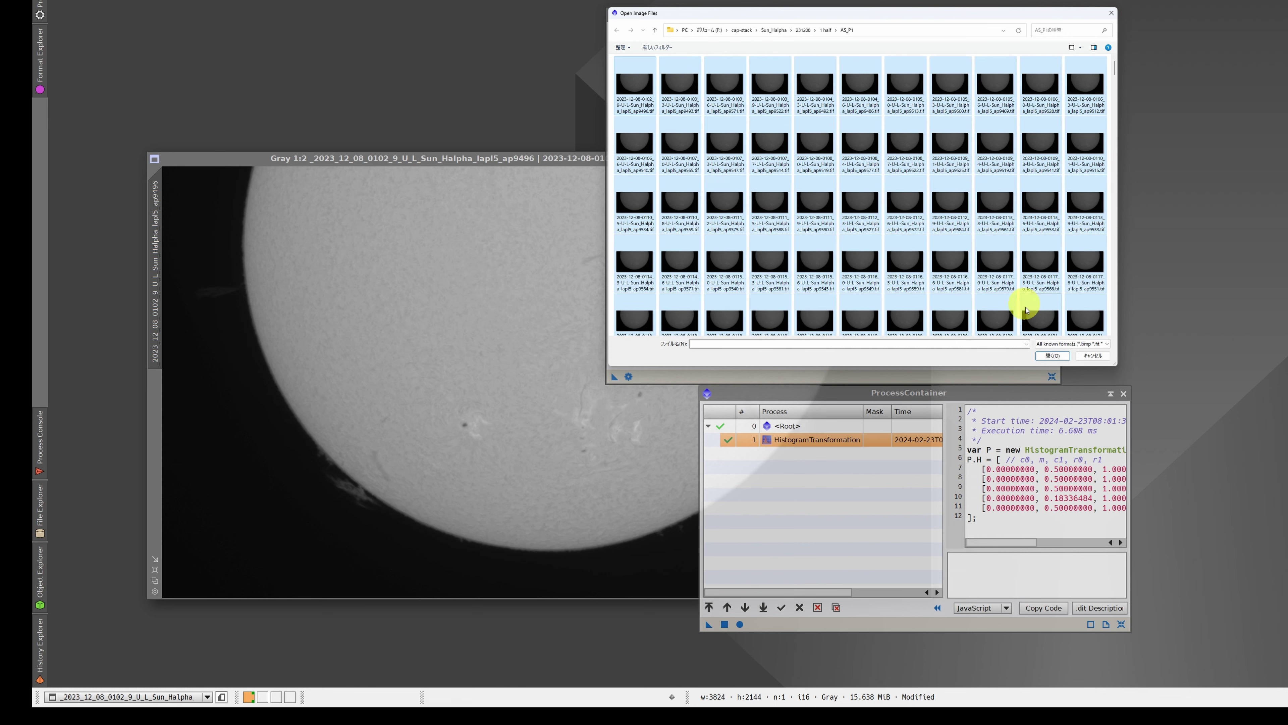
pyautogui.click(1054, 356)
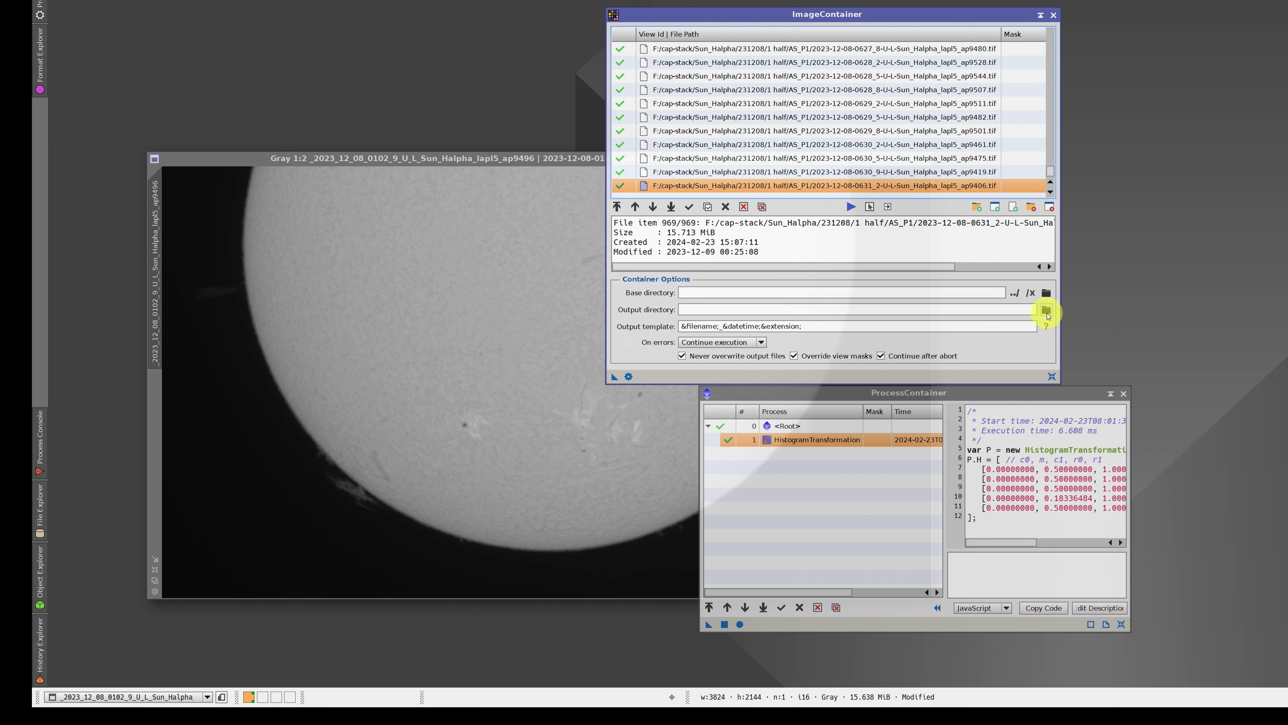
# Set the output folder to 1 half/check with template &filename;&extension;, and place the container on the workspace
pyautogui.click(1046, 310)
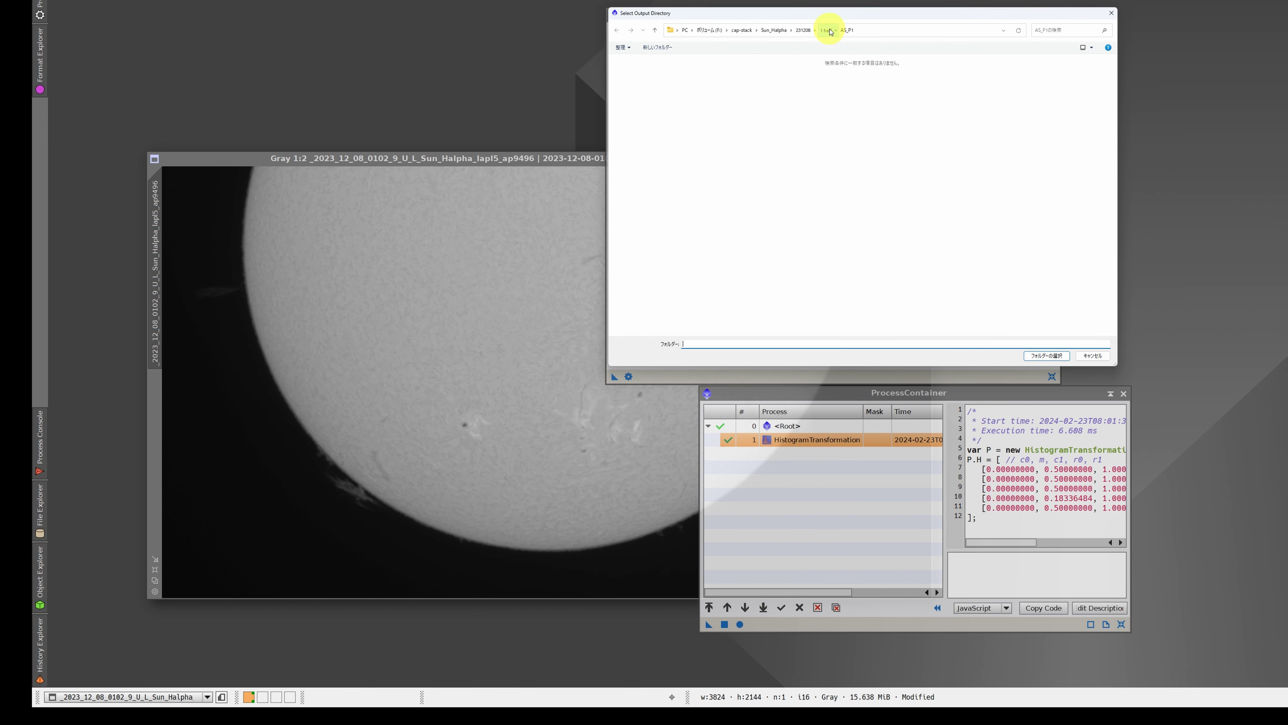
pyautogui.click(830, 32)
pyautogui.click(631, 85)
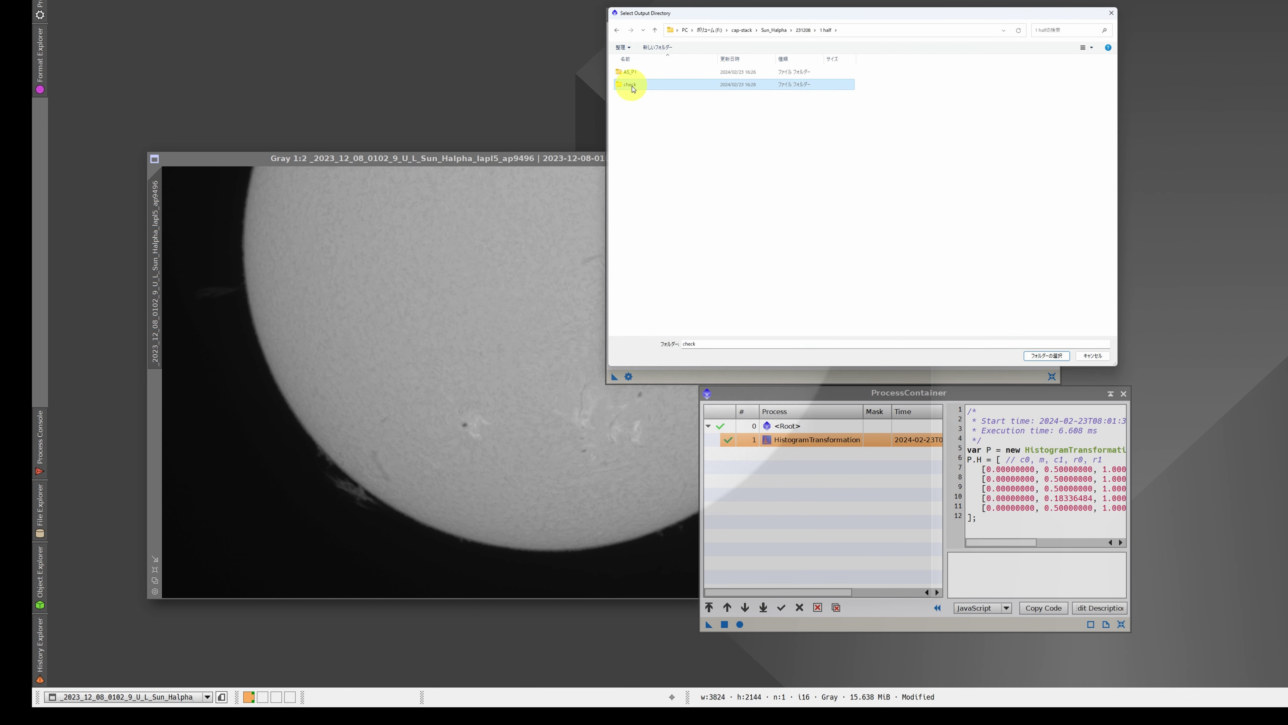
pyautogui.click(1046, 356)
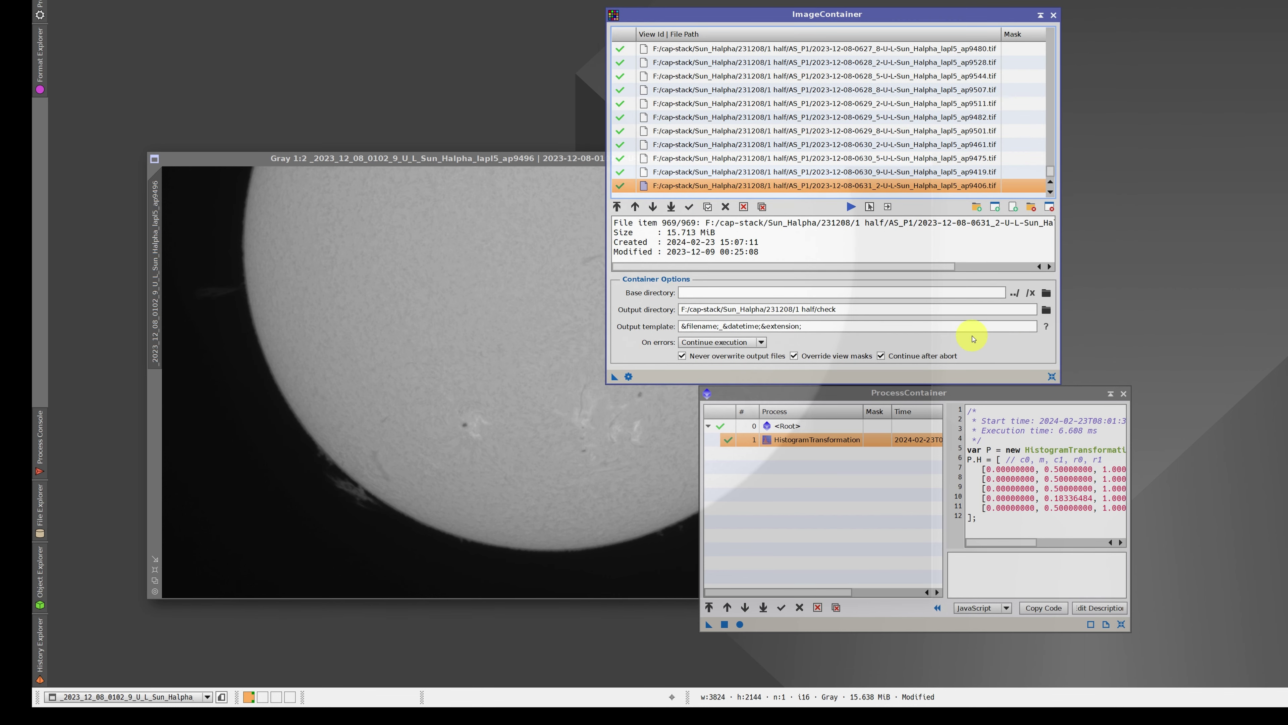
pyautogui.click(761, 327)
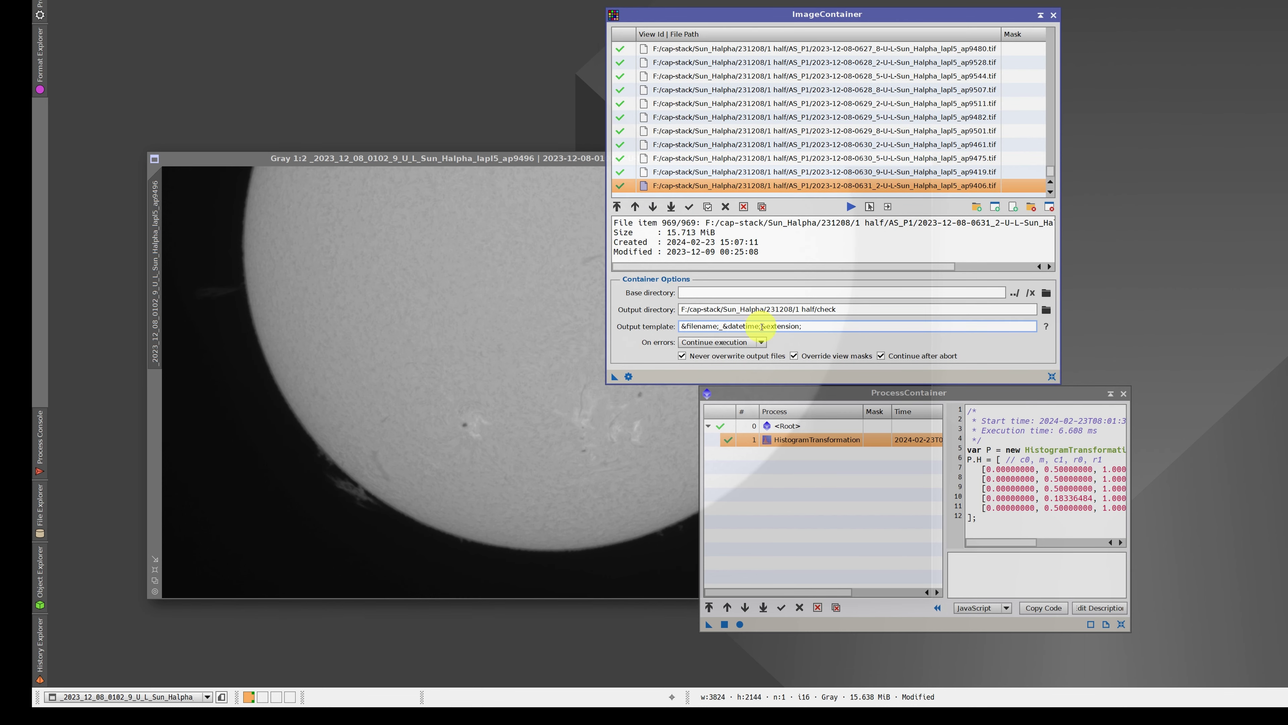
pyautogui.press('BackSpace')
pyautogui.press('BackSpace')
pyautogui.press('BackSpace')
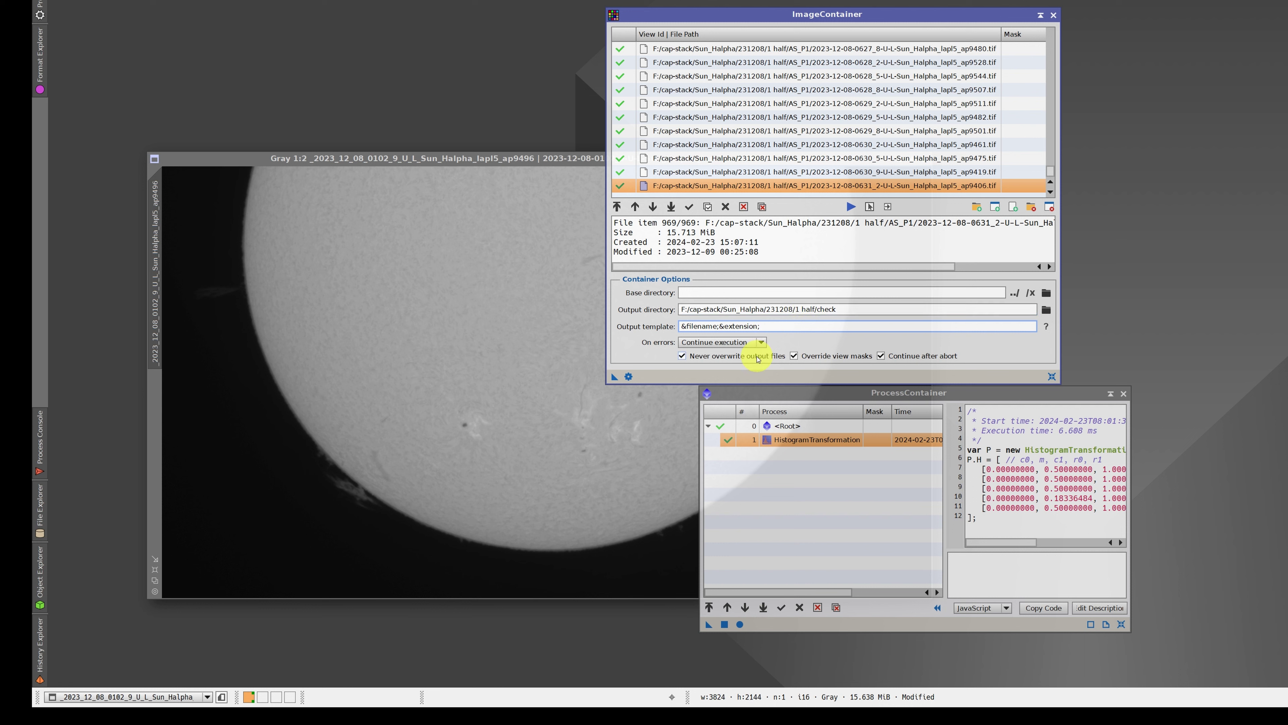
pyautogui.click(614, 380)
pyautogui.moveTo(614, 380); pyautogui.dragTo(638, 642)
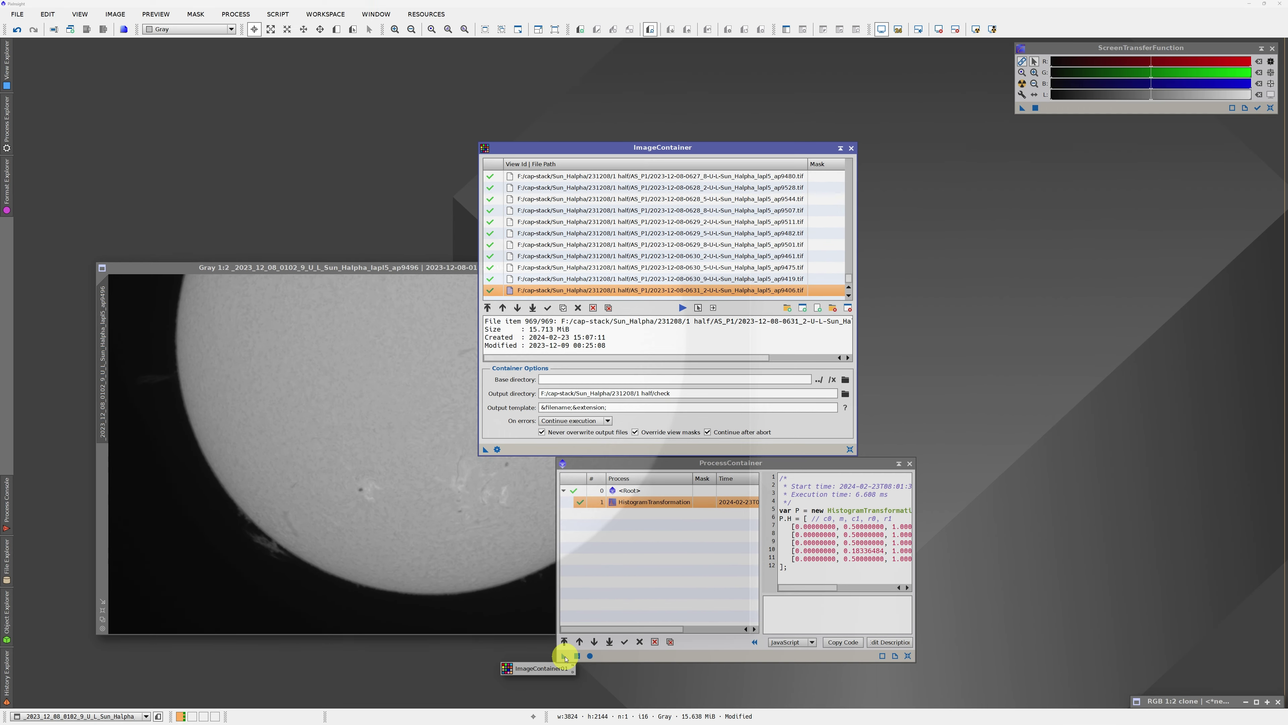
# Drop the ProcessContainer onto ImageContainer01 to stretch all 969 frames into check
pyautogui.moveTo(523, 671); pyautogui.dragTo(517, 669)
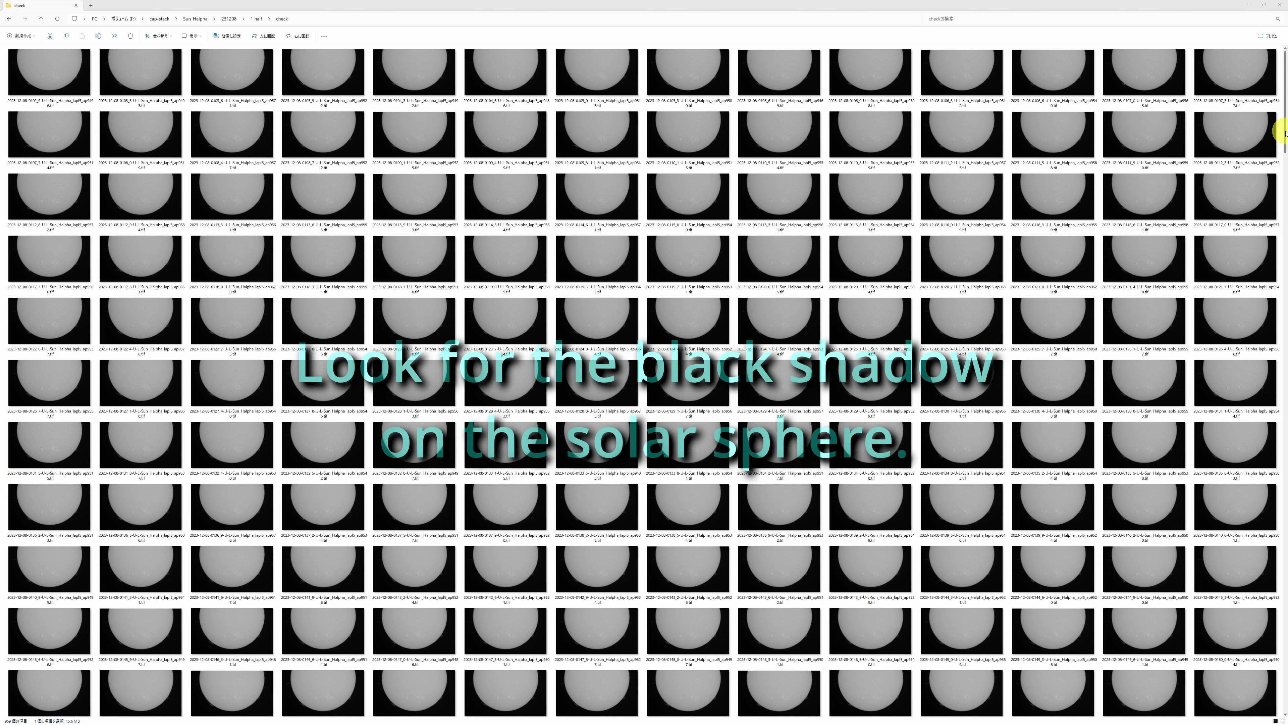
# Scroll through the stretched frames and preview frame 0519_2 showing the airplane shadow
pyautogui.moveTo(1284, 133); pyautogui.dragTo(1285, 138)
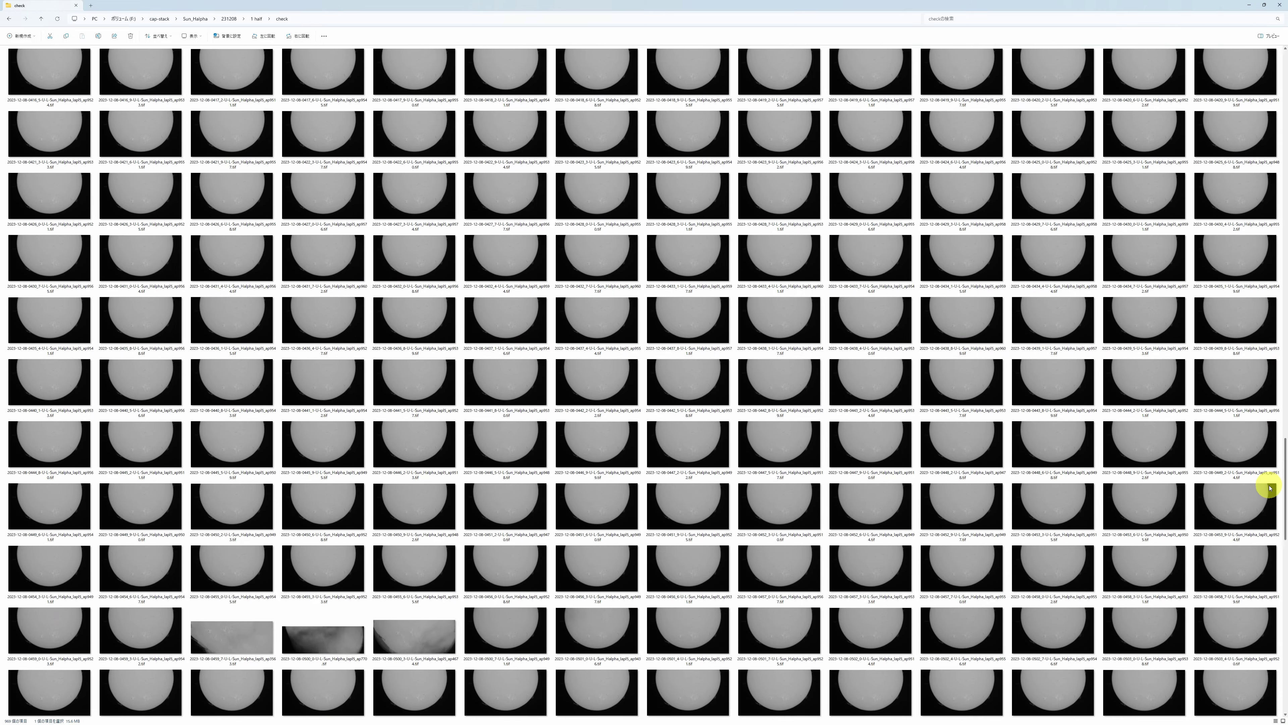
pyautogui.scroll(-2, 1270, 495)
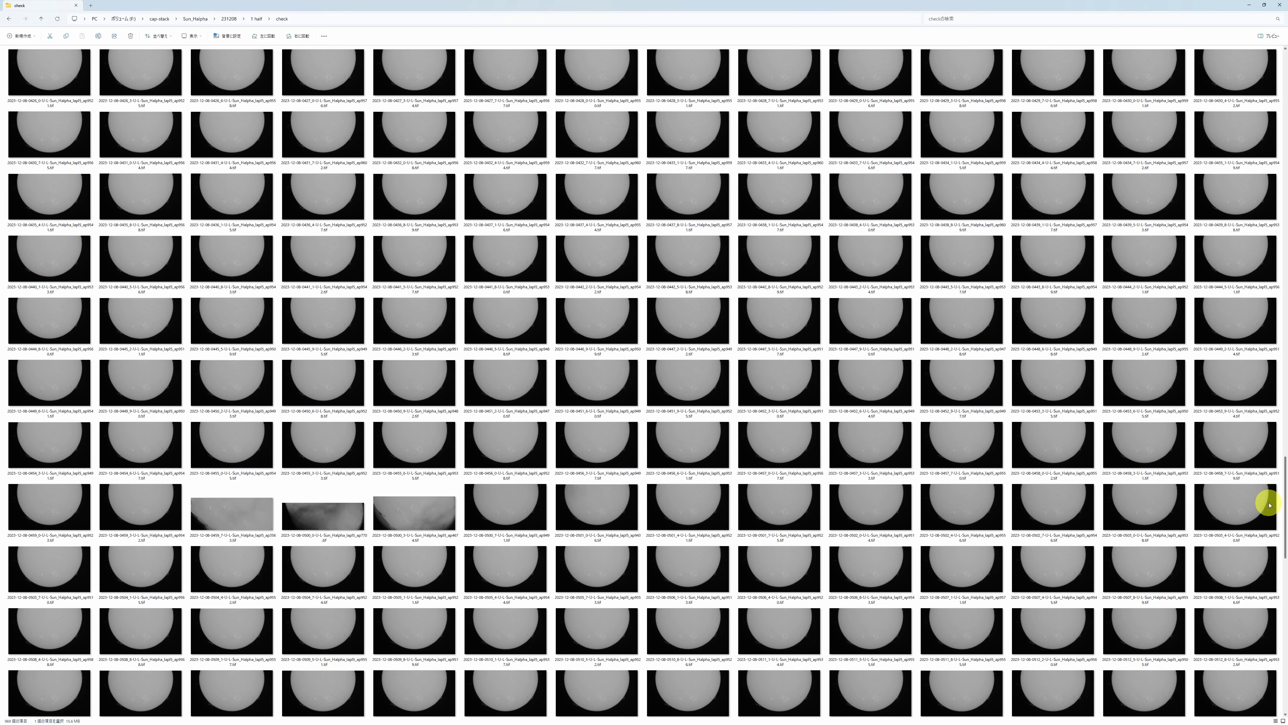
pyautogui.scroll(1, 1270, 505)
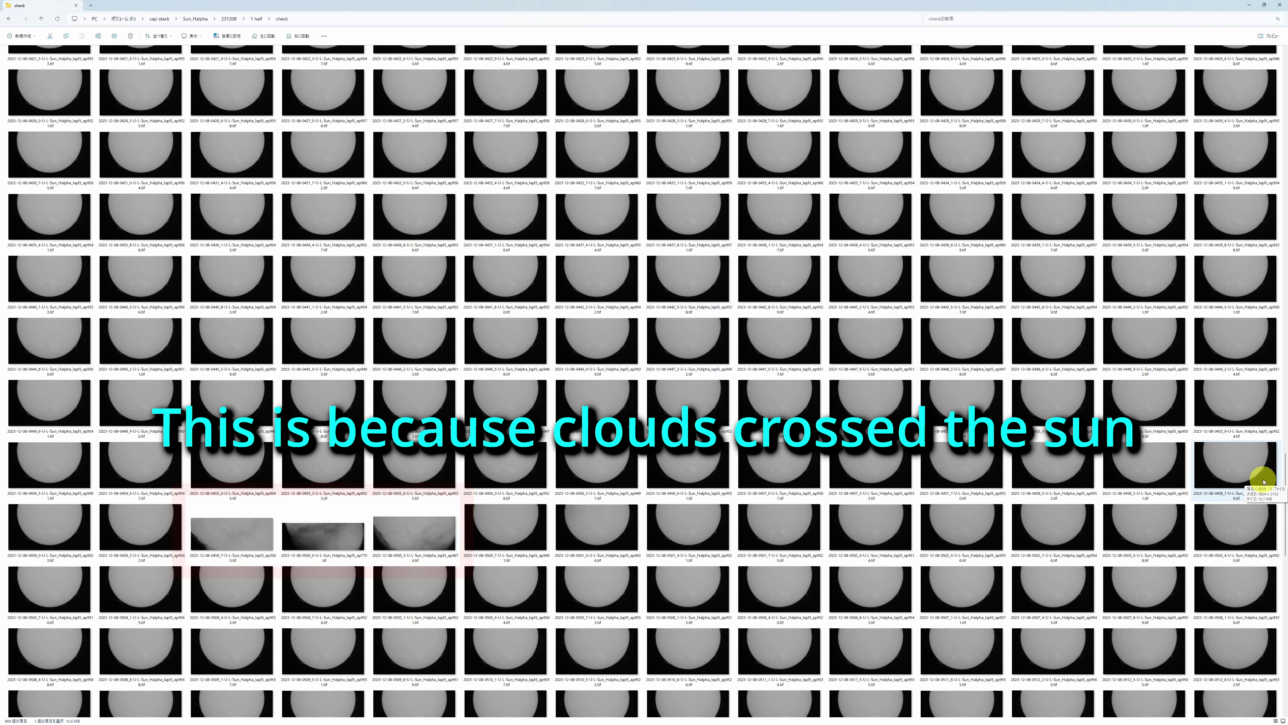
pyautogui.click(1279, 488)
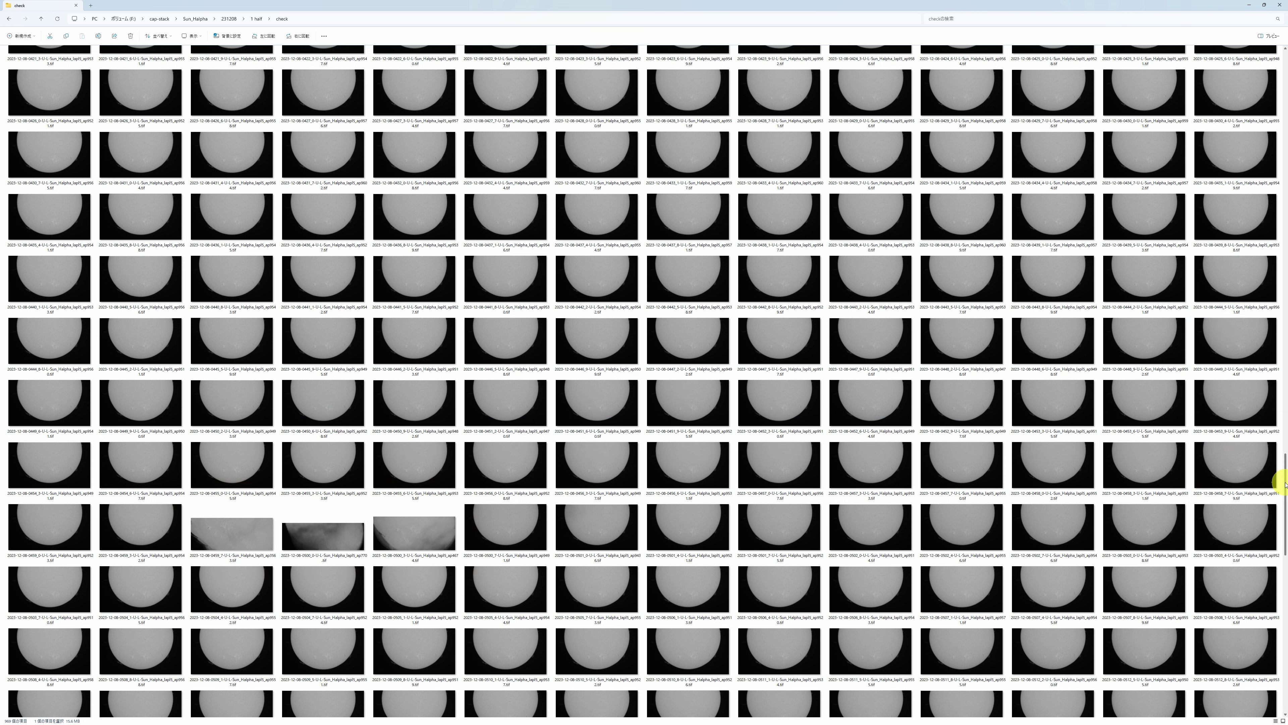
pyautogui.moveTo(1285, 485); pyautogui.dragTo(1285, 531)
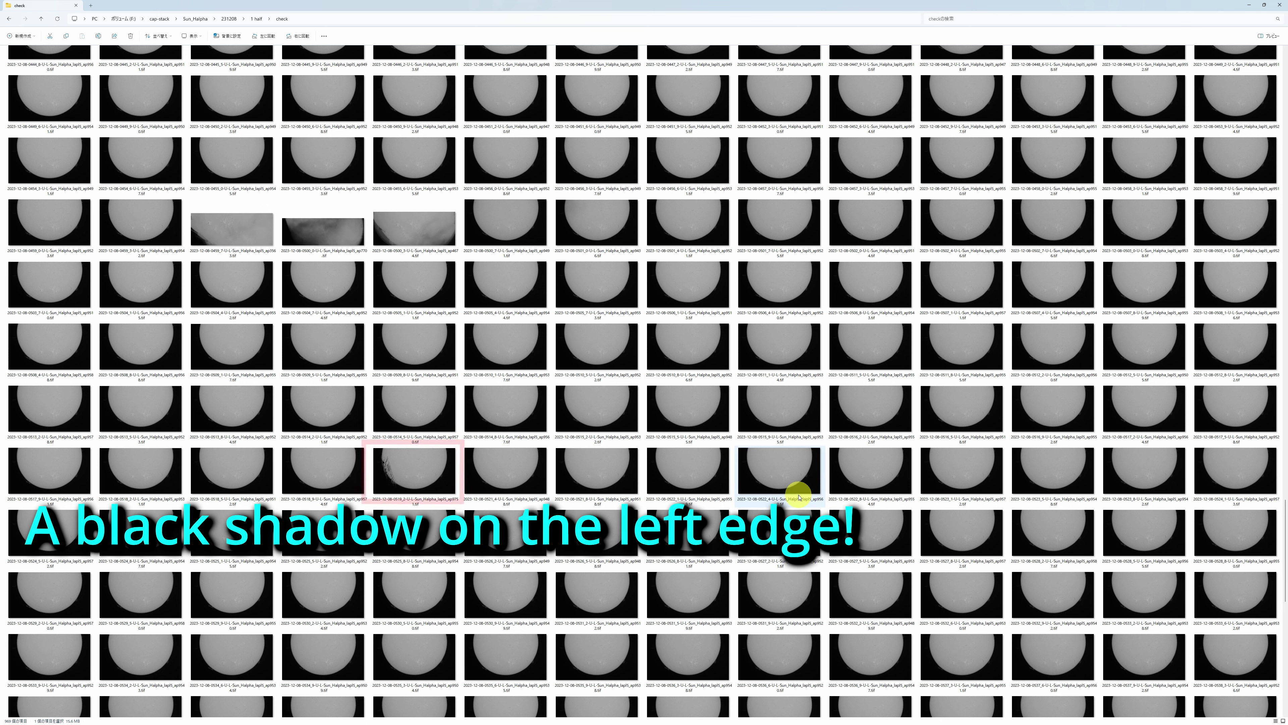
pyautogui.doubleClick(411, 467)
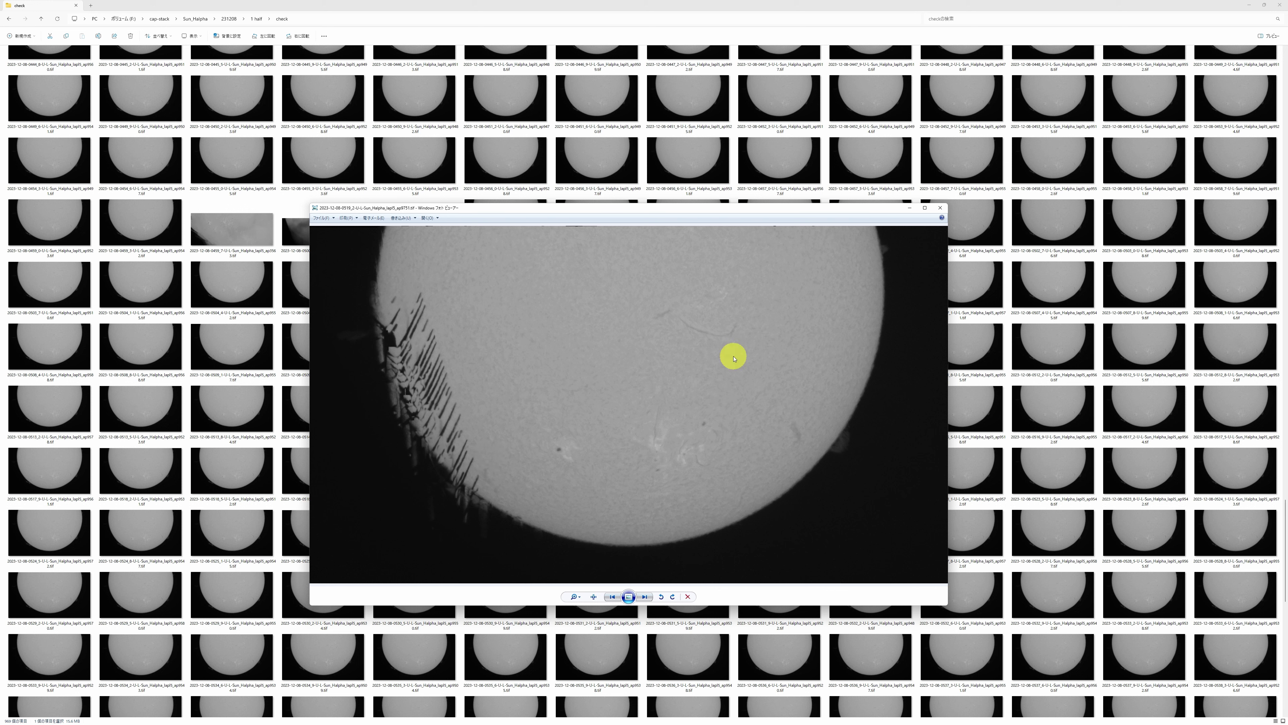
pyautogui.click(942, 210)
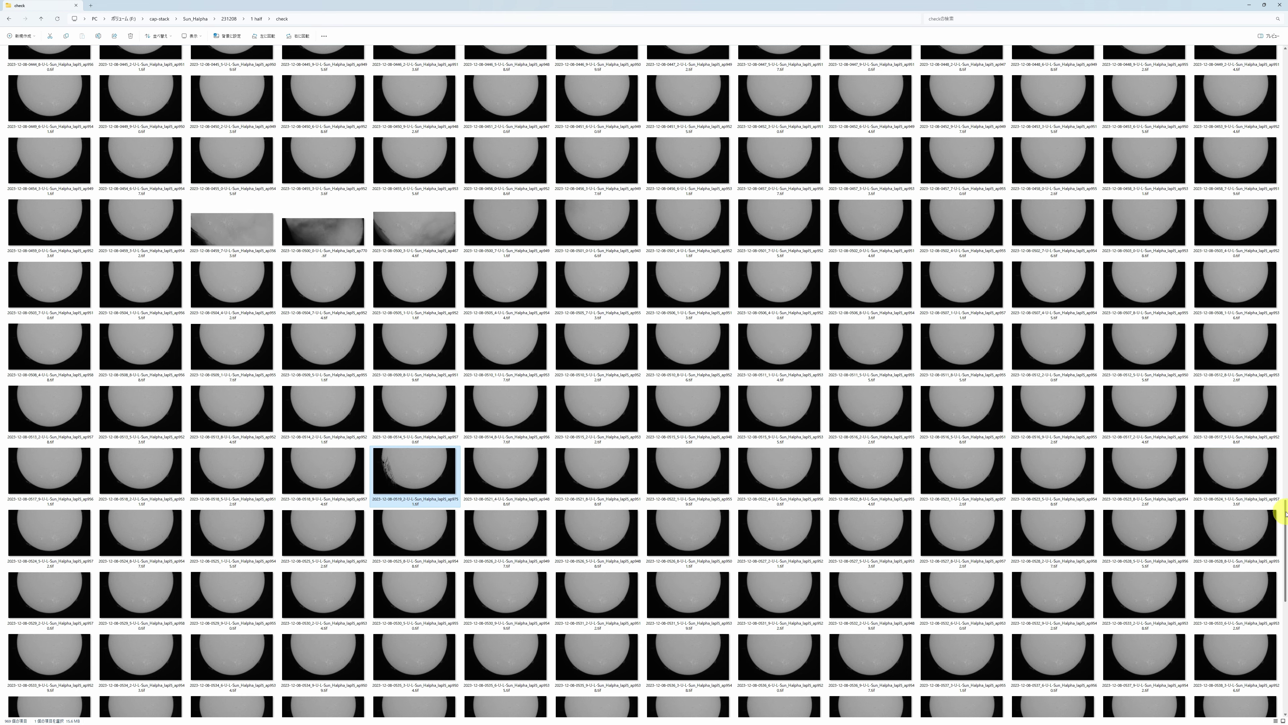
pyautogui.moveTo(1285, 513); pyautogui.dragTo(1272, 635)
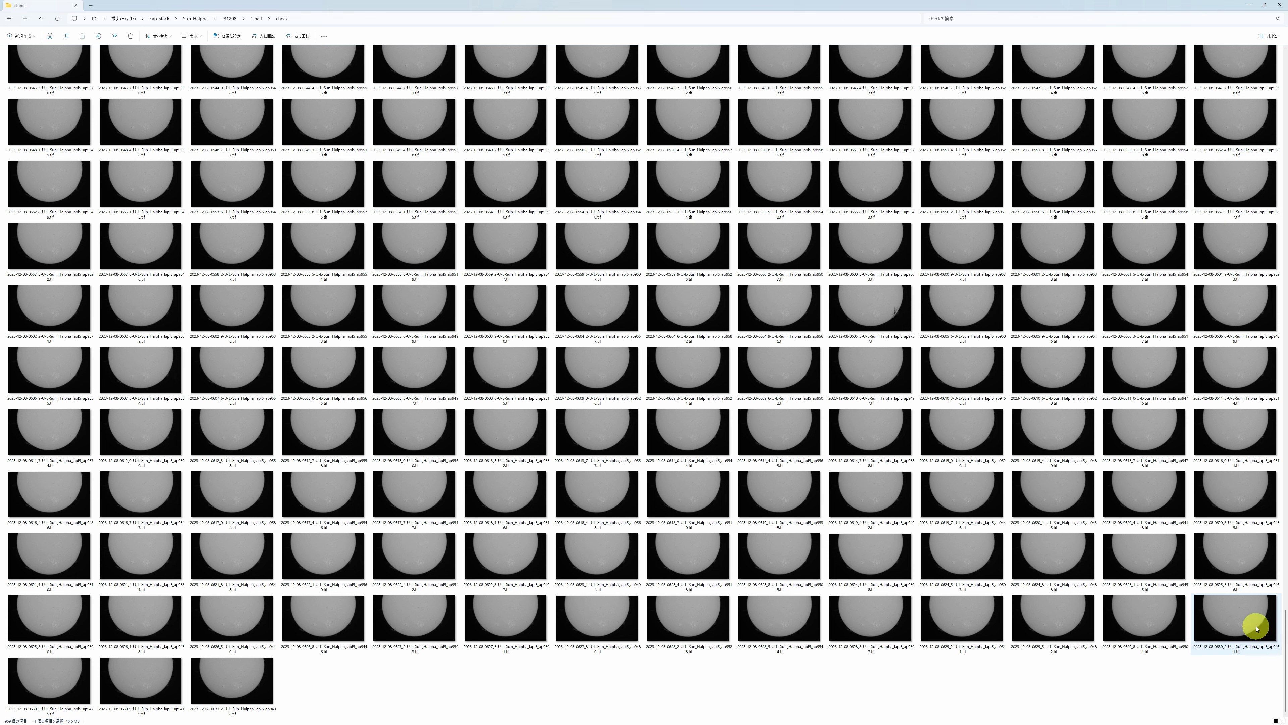
pyautogui.moveTo(1054, 500)
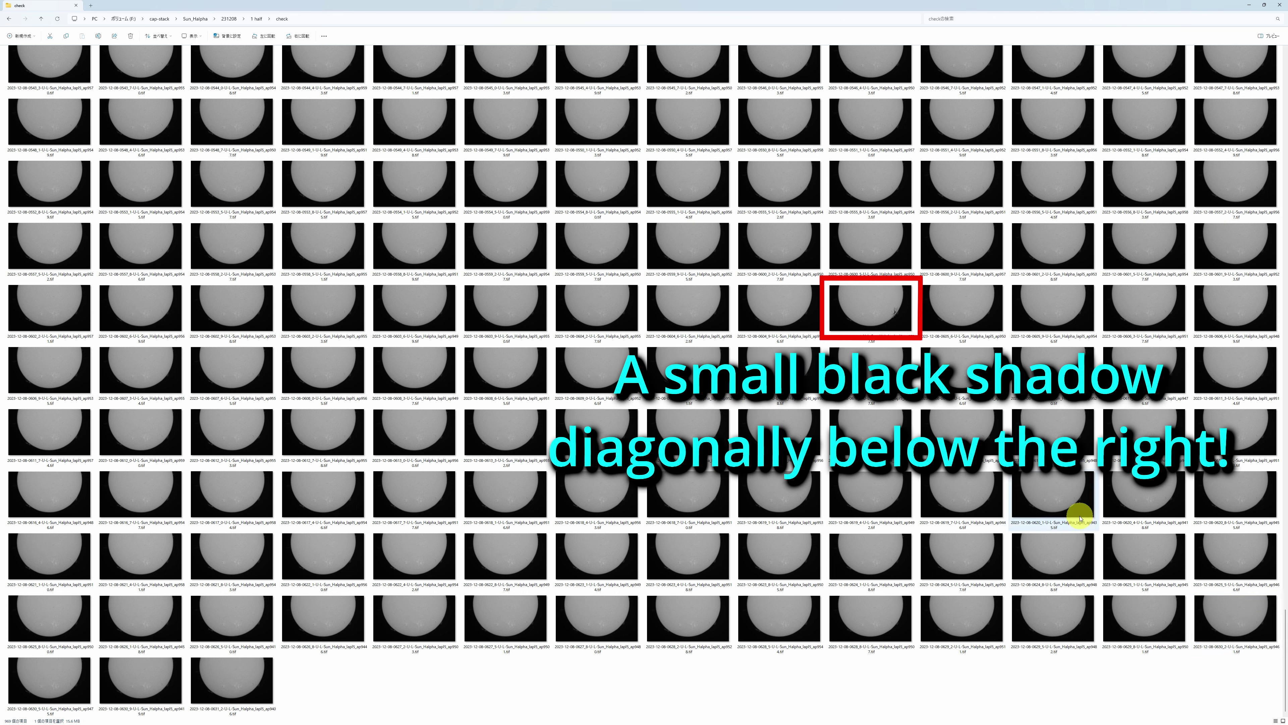
# Select and preview frame 0605_3 to inspect its small shadow
pyautogui.click(879, 316)
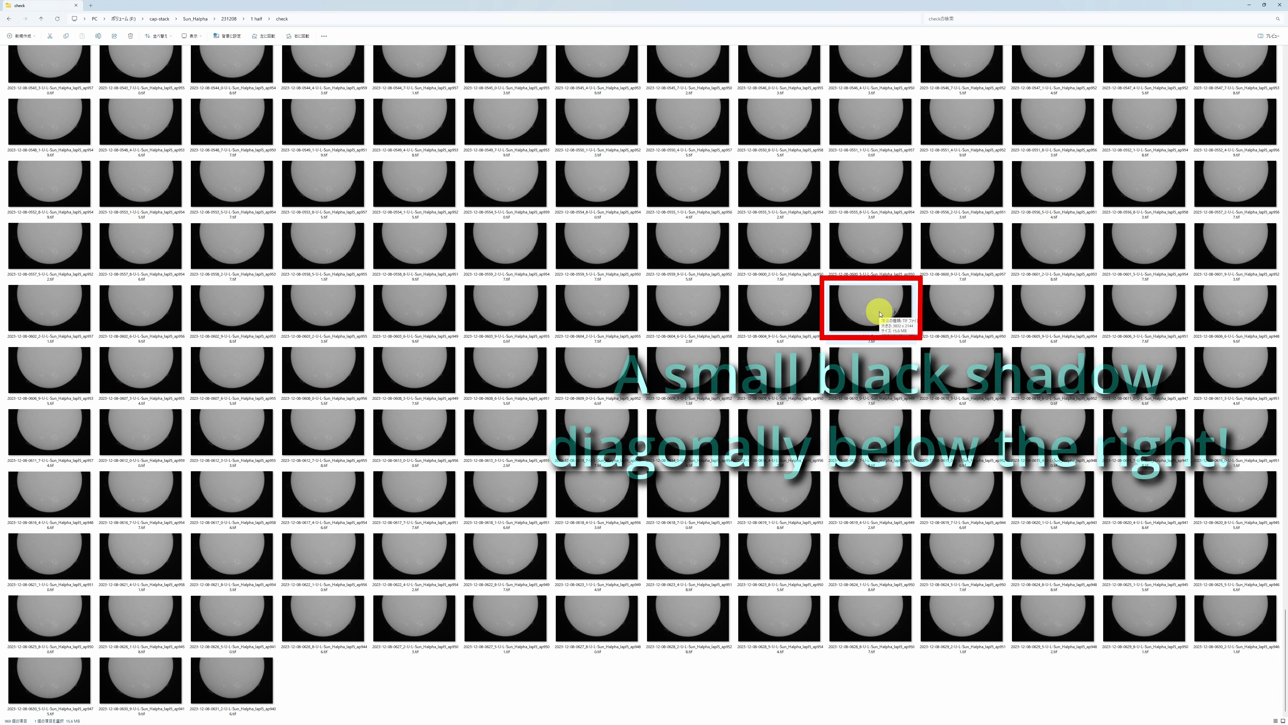
pyautogui.doubleClick(880, 315)
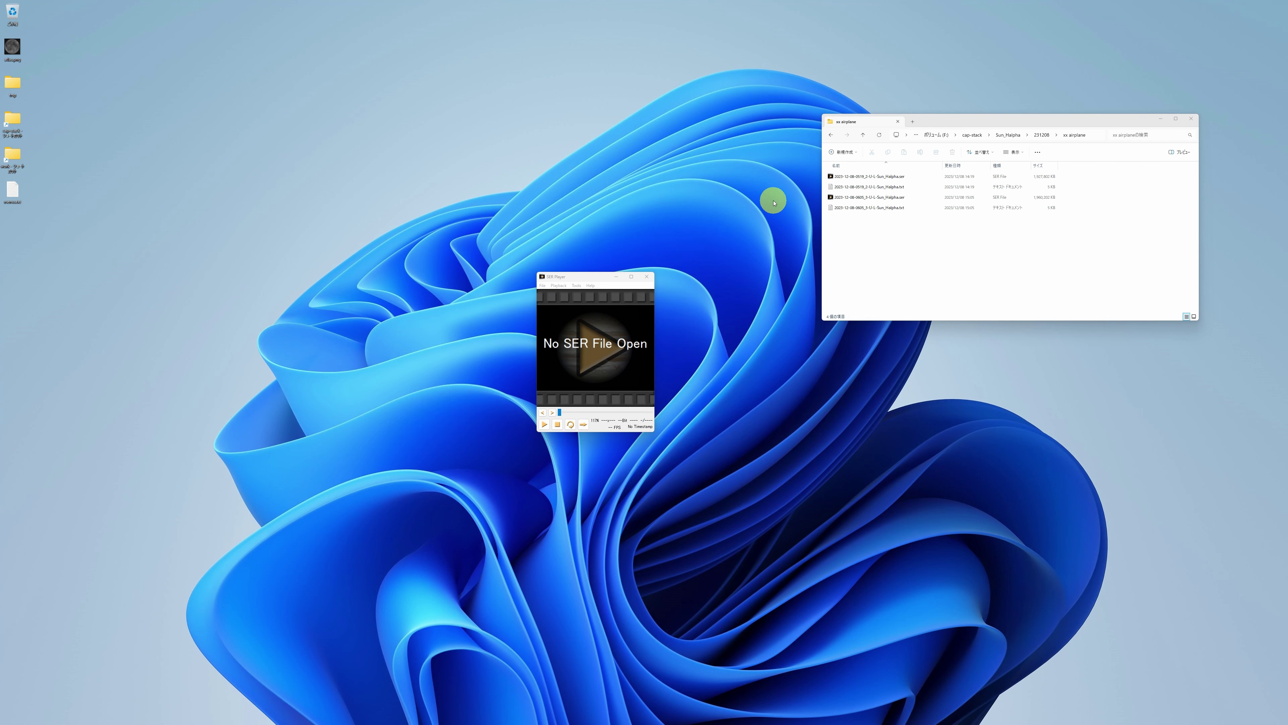
pyautogui.moveTo(828, 178); pyautogui.dragTo(602, 335)
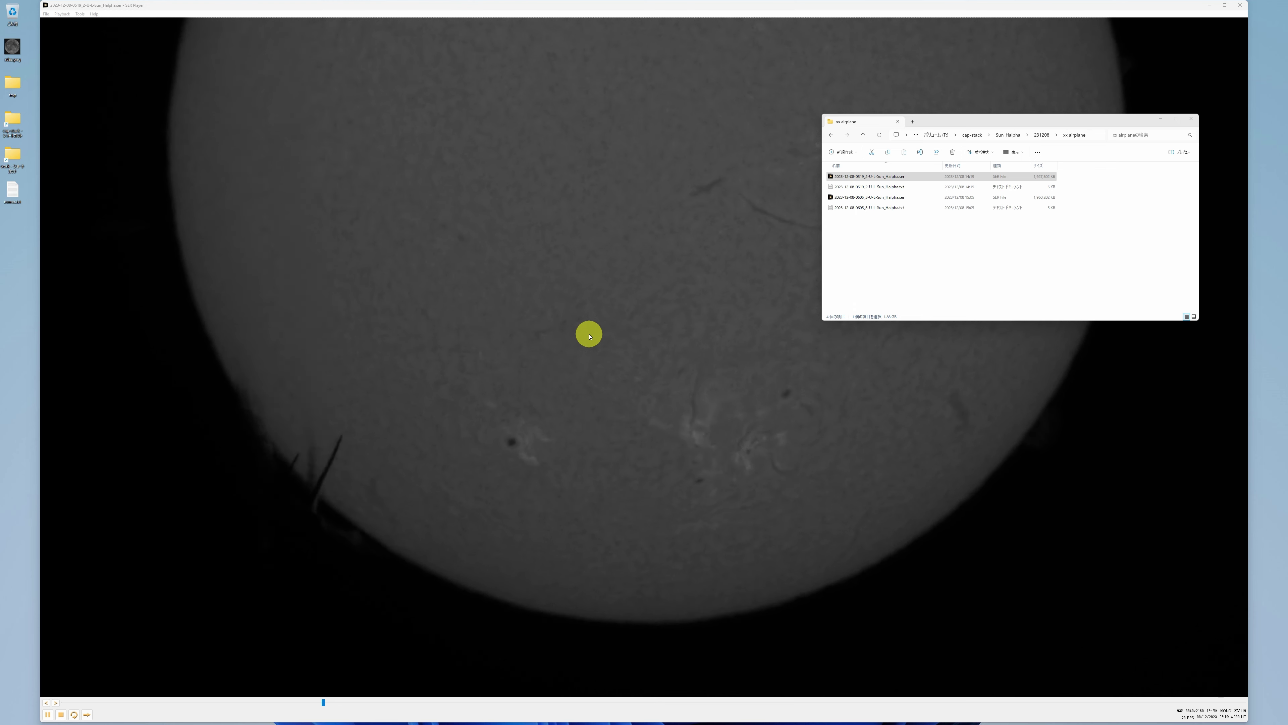
pyautogui.click(61, 715)
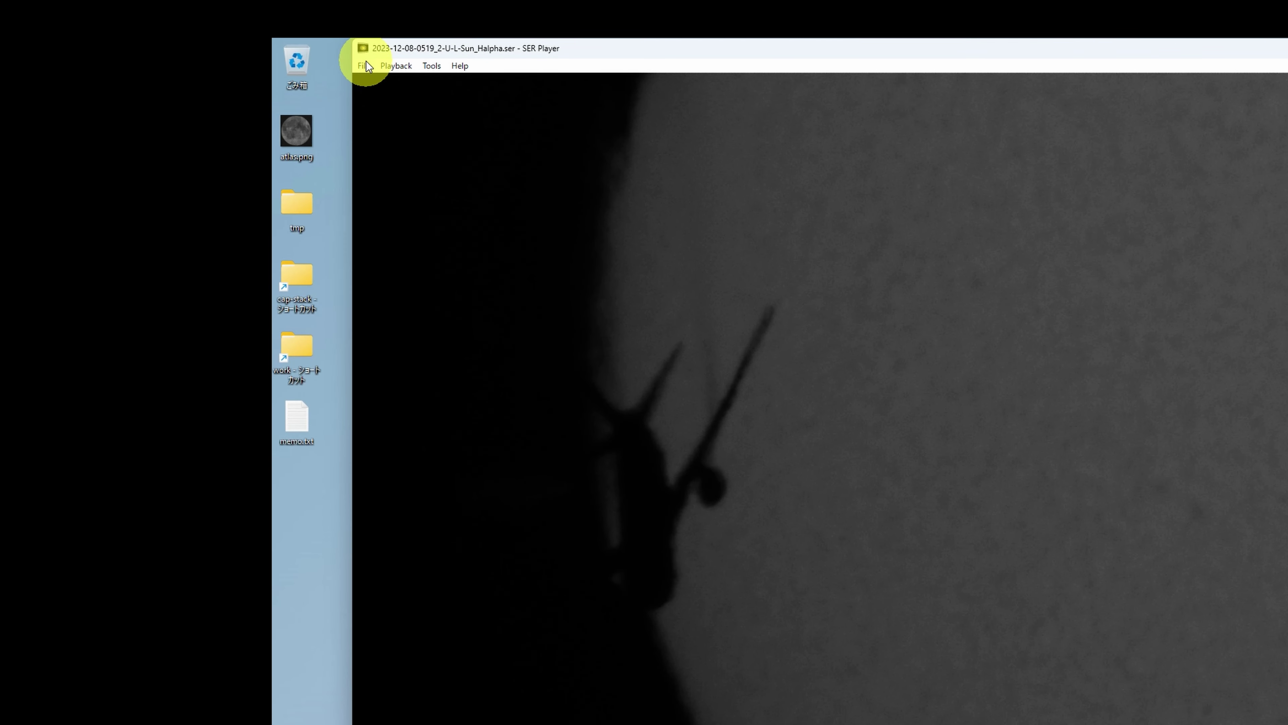
pyautogui.click(368, 68)
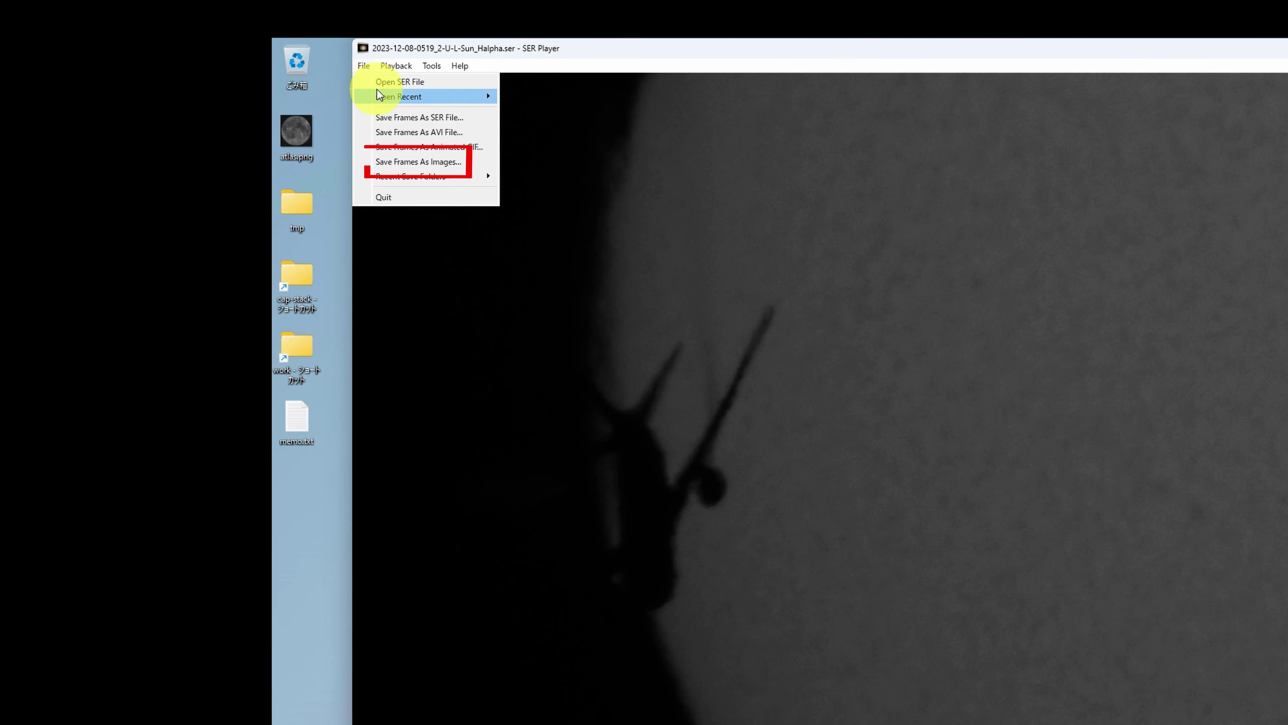
# Start saving the airplane1 capture's frames as images, with a range covering all 119 frames
pyautogui.click(384, 162)
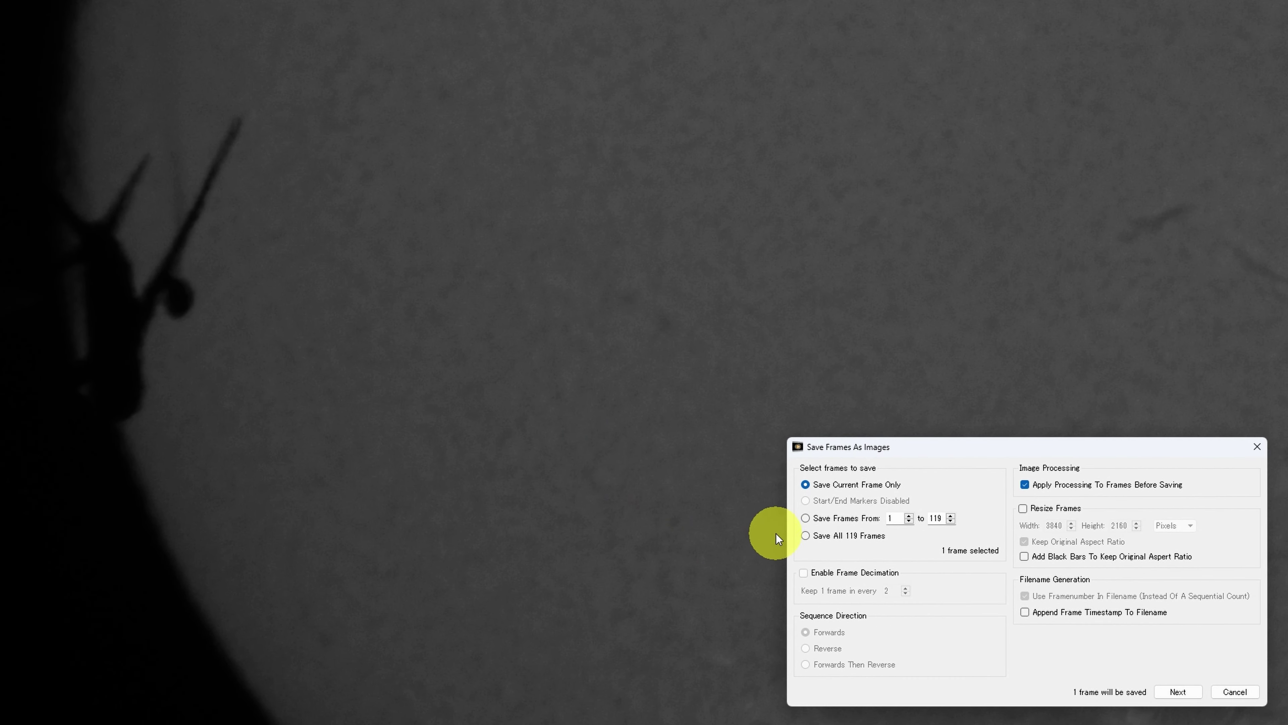
pyautogui.click(805, 518)
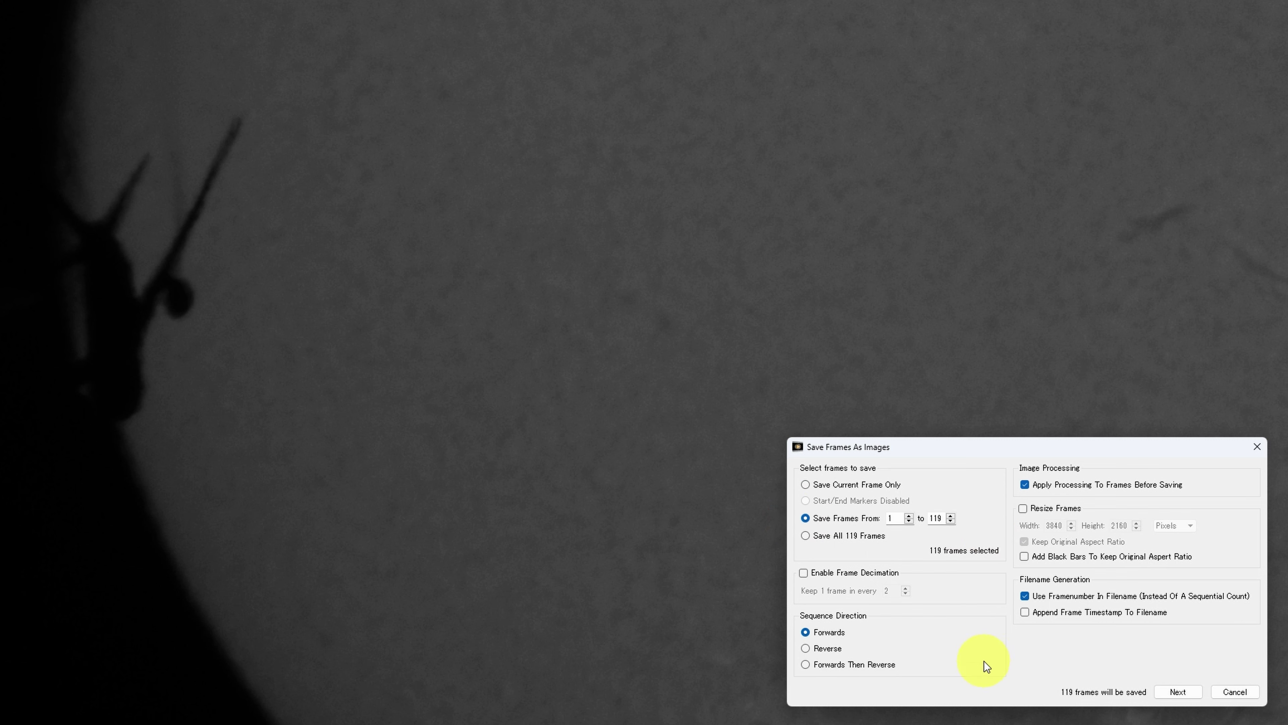
pyautogui.click(1171, 689)
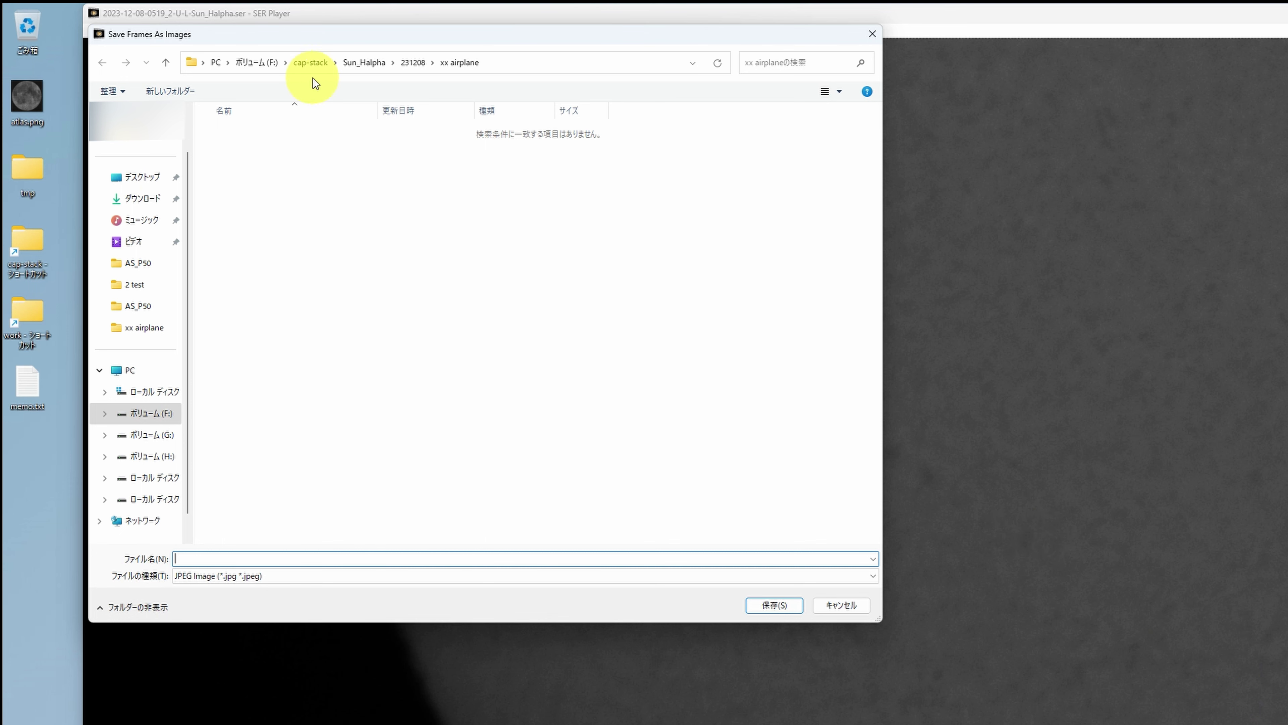
# Navigate from F: through work, xx airplane and airplane1 into the '0 ser2tif' folder
pyautogui.click(269, 70)
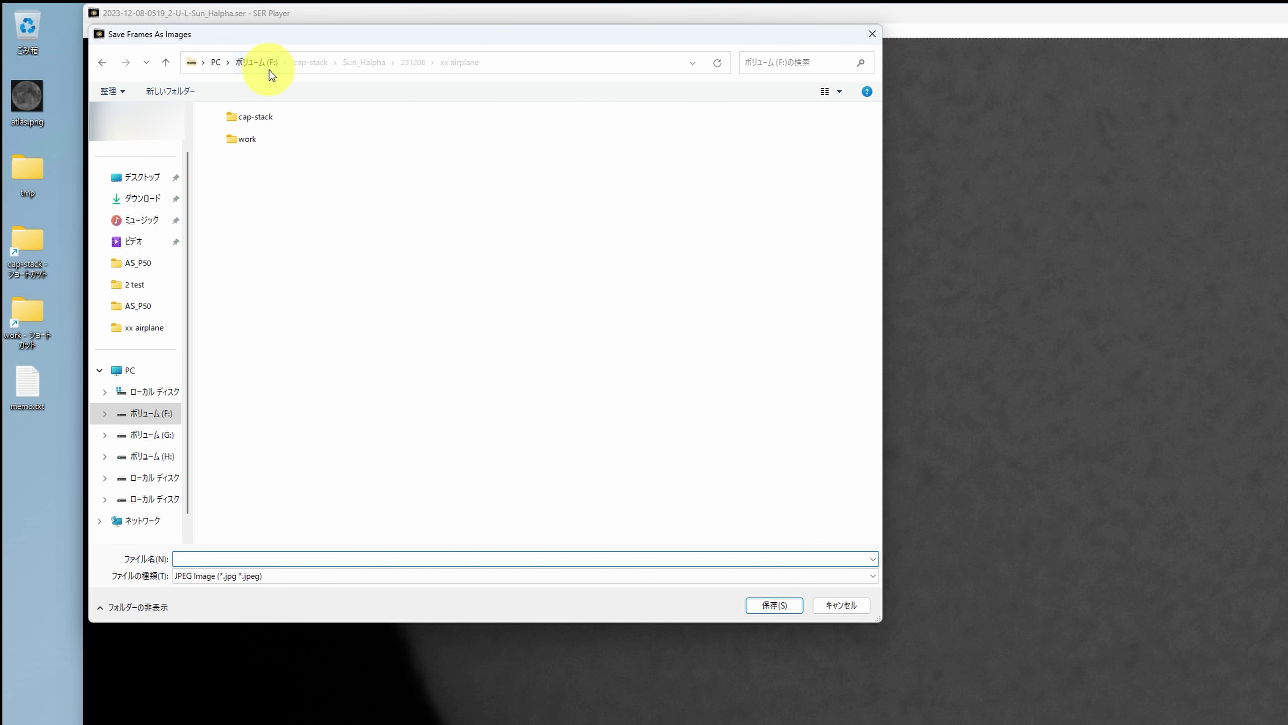
pyautogui.click(247, 139)
pyautogui.doubleClick(247, 140)
pyautogui.doubleClick(248, 156)
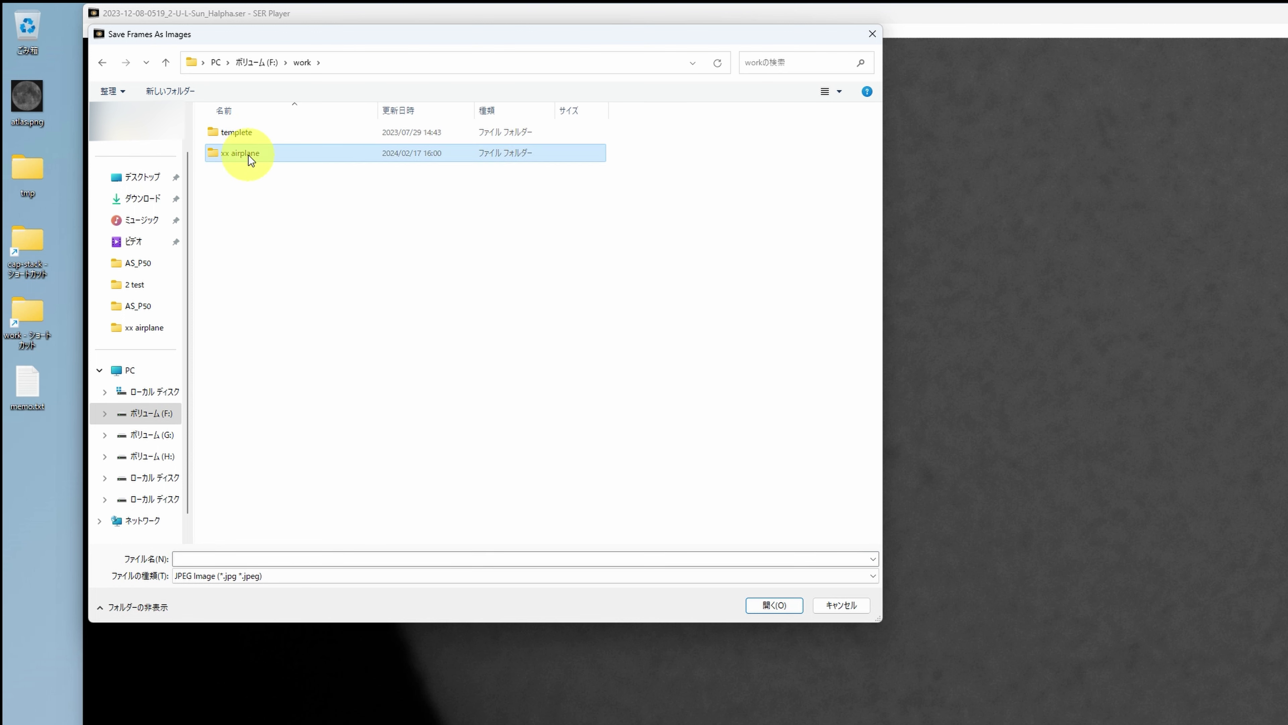
pyautogui.click(246, 132)
pyautogui.doubleClick(246, 132)
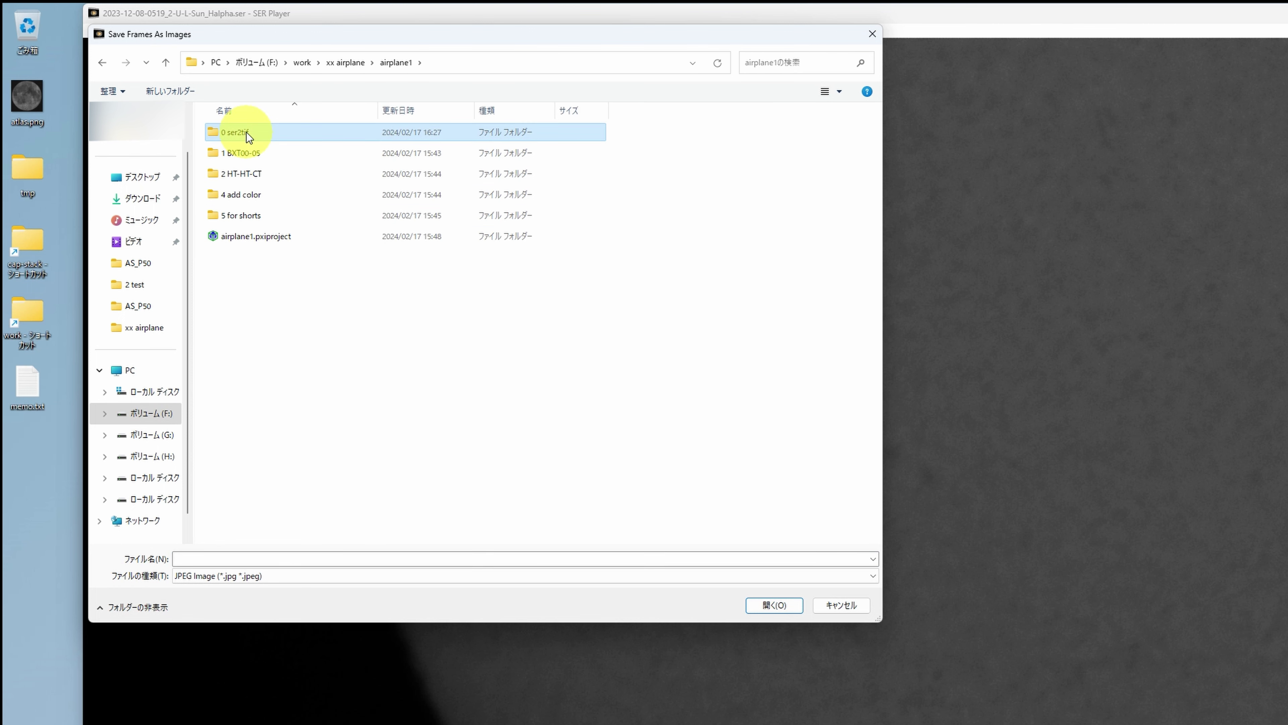
pyautogui.doubleClick(246, 132)
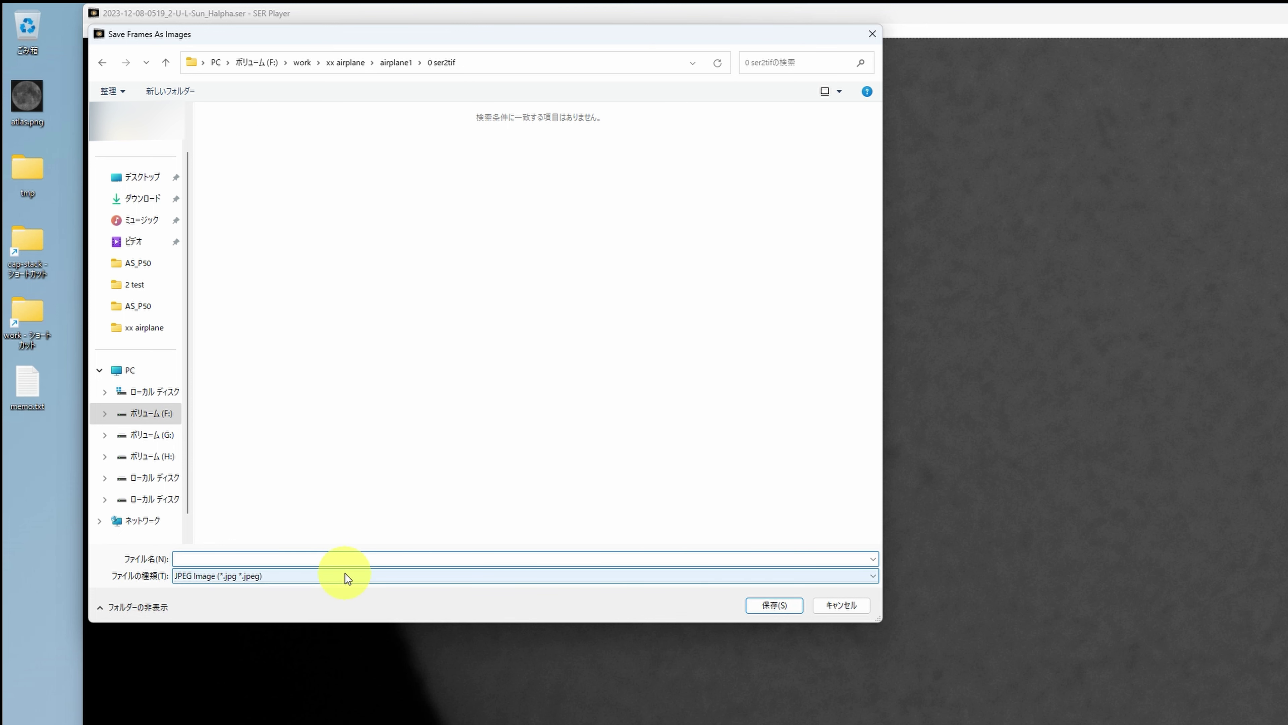
# Name the output airplane1, choose the TIFF file type and save the frames
pyautogui.write('airpl')
pyautogui.write('ane1')
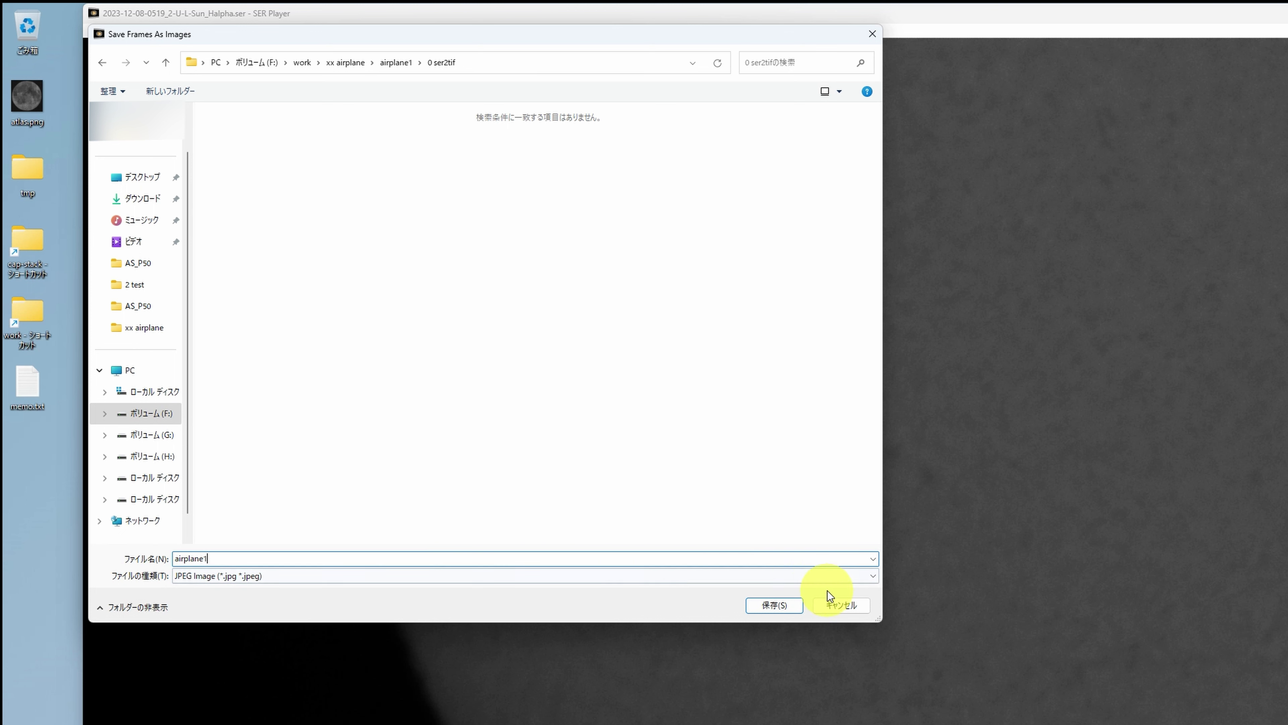
pyautogui.click(826, 575)
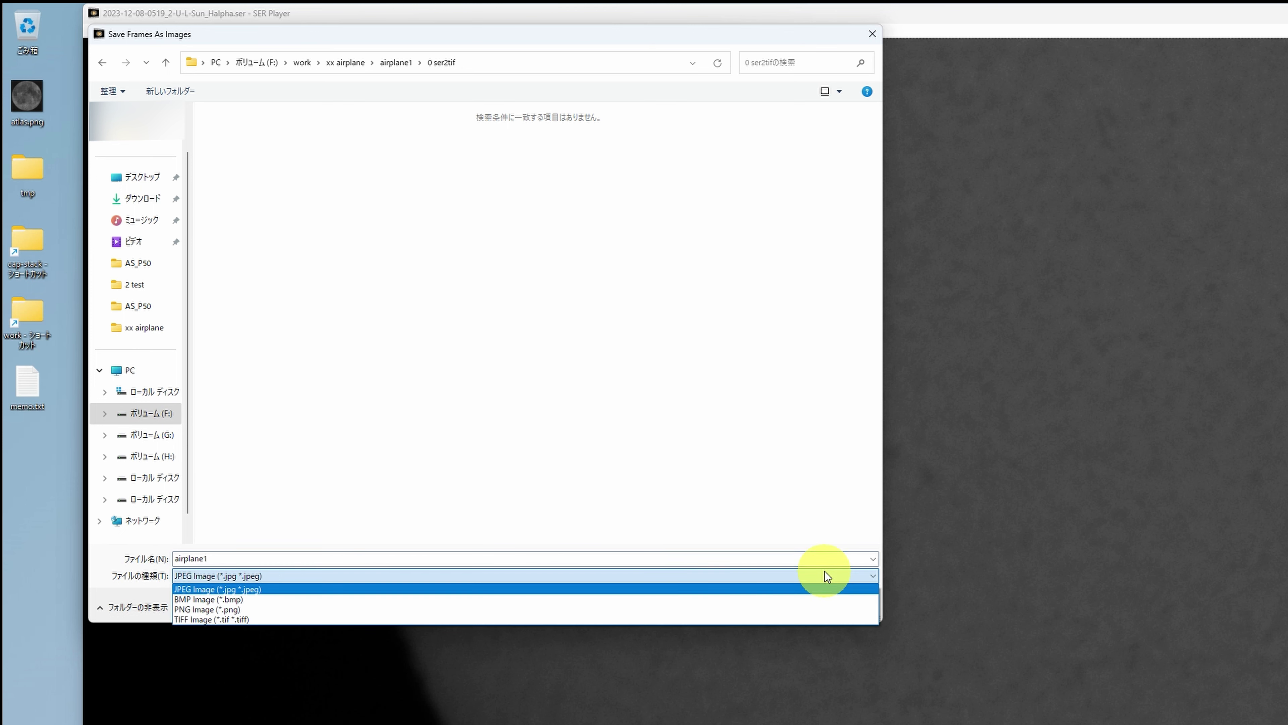
pyautogui.click(454, 620)
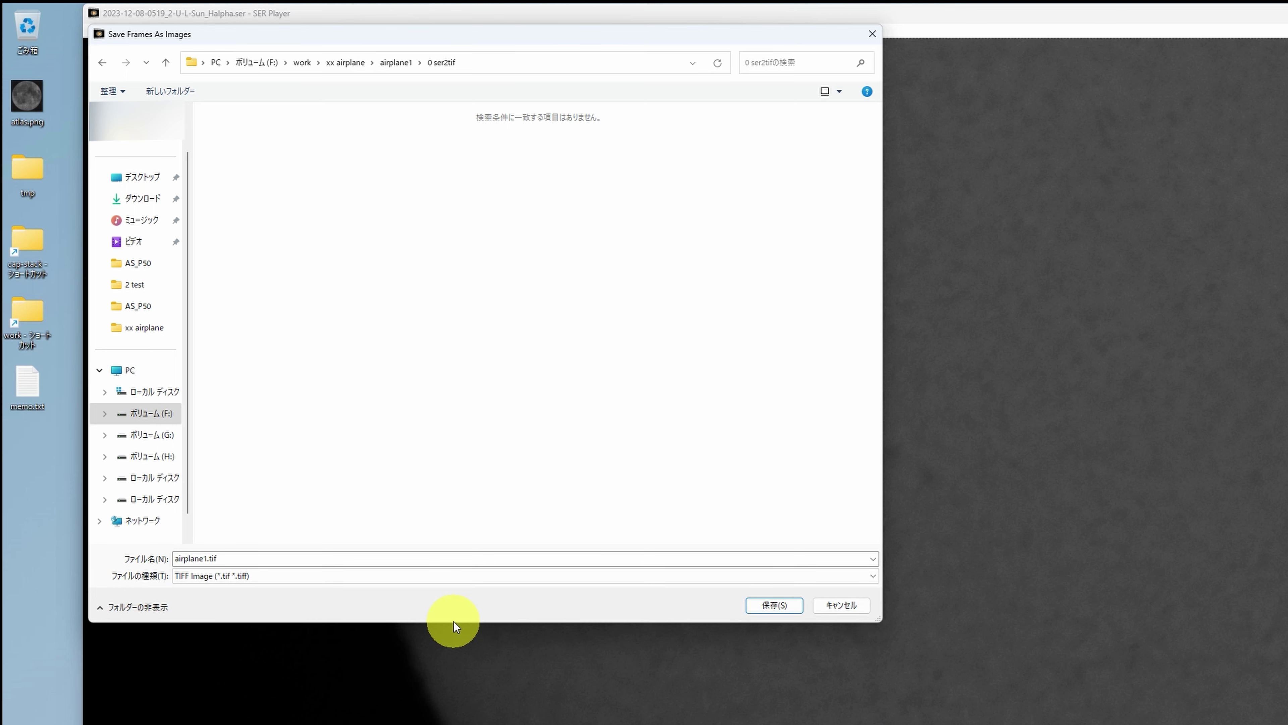
pyautogui.click(770, 607)
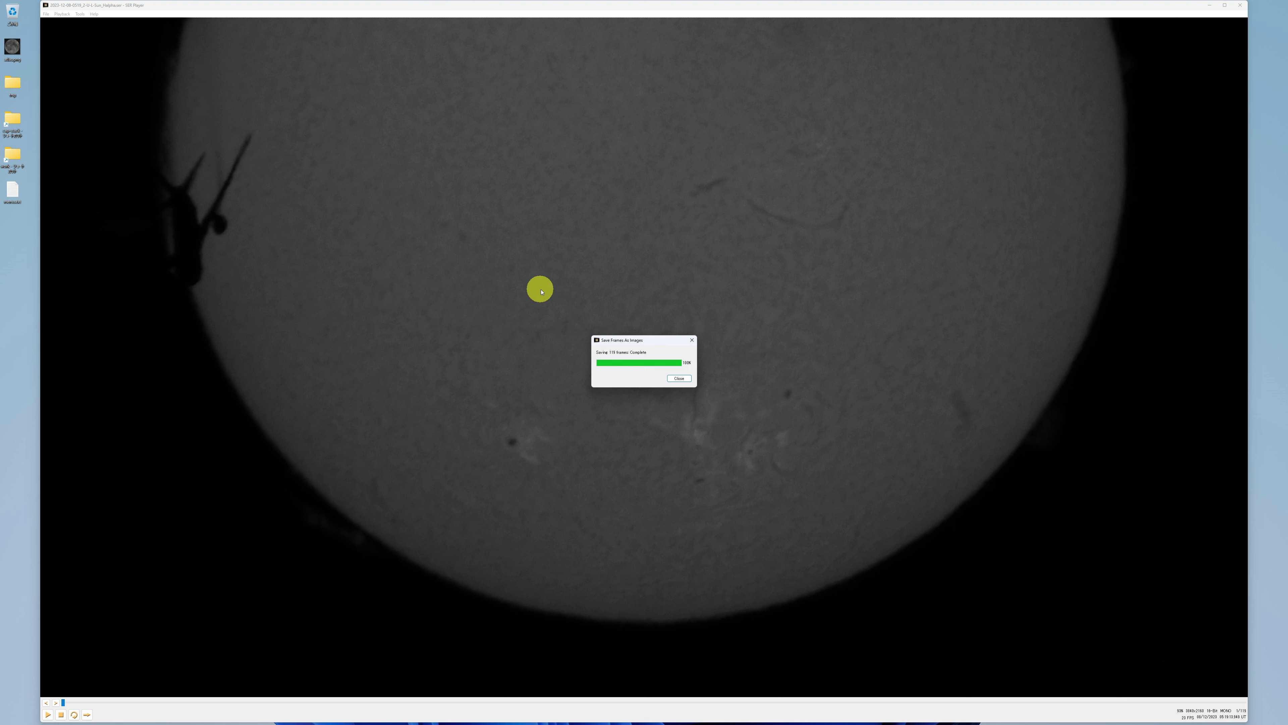
# Dismiss the save notice, load the airplane2 SER recording and stop playback at frame one
pyautogui.click(681, 380)
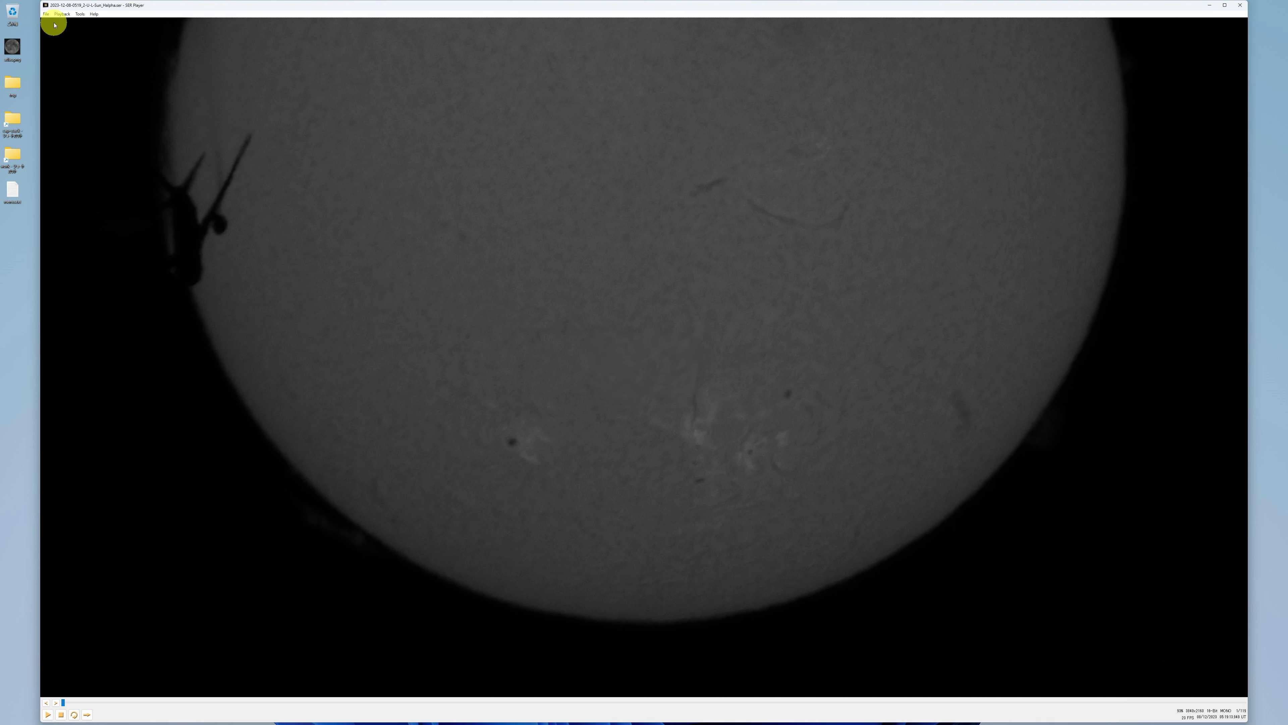
pyautogui.click(47, 15)
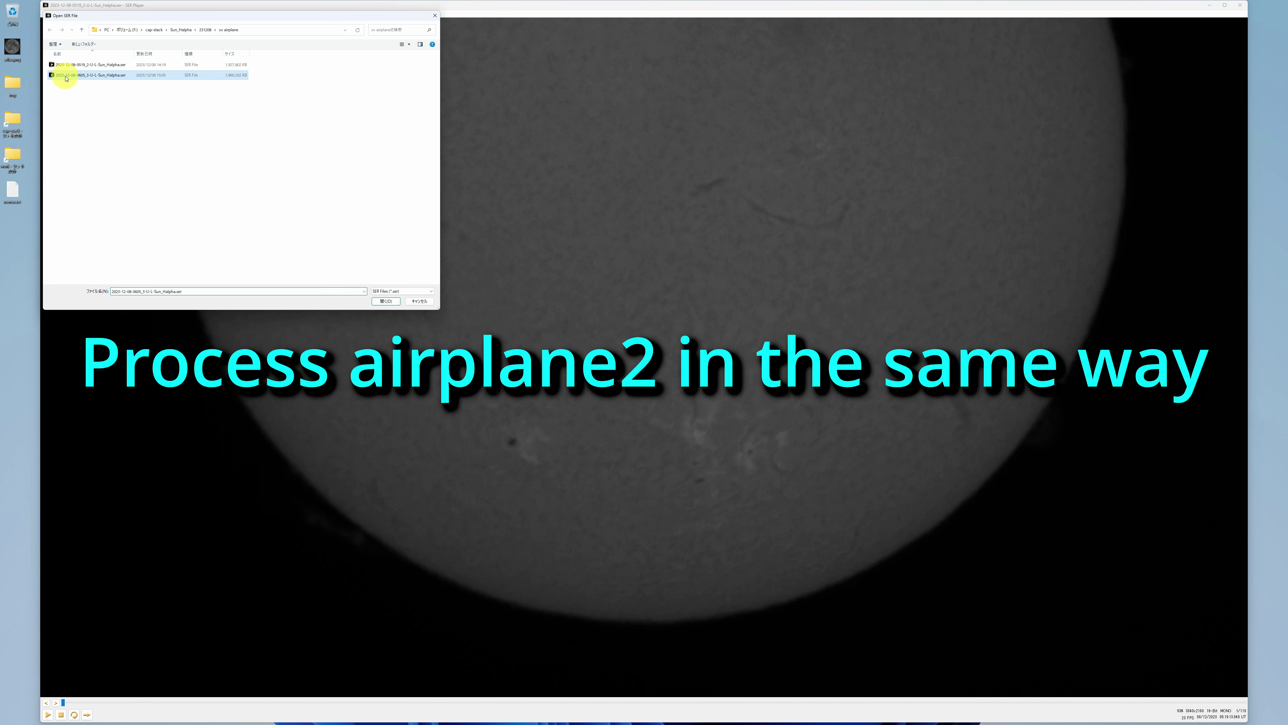
pyautogui.doubleClick(66, 76)
pyautogui.click(60, 714)
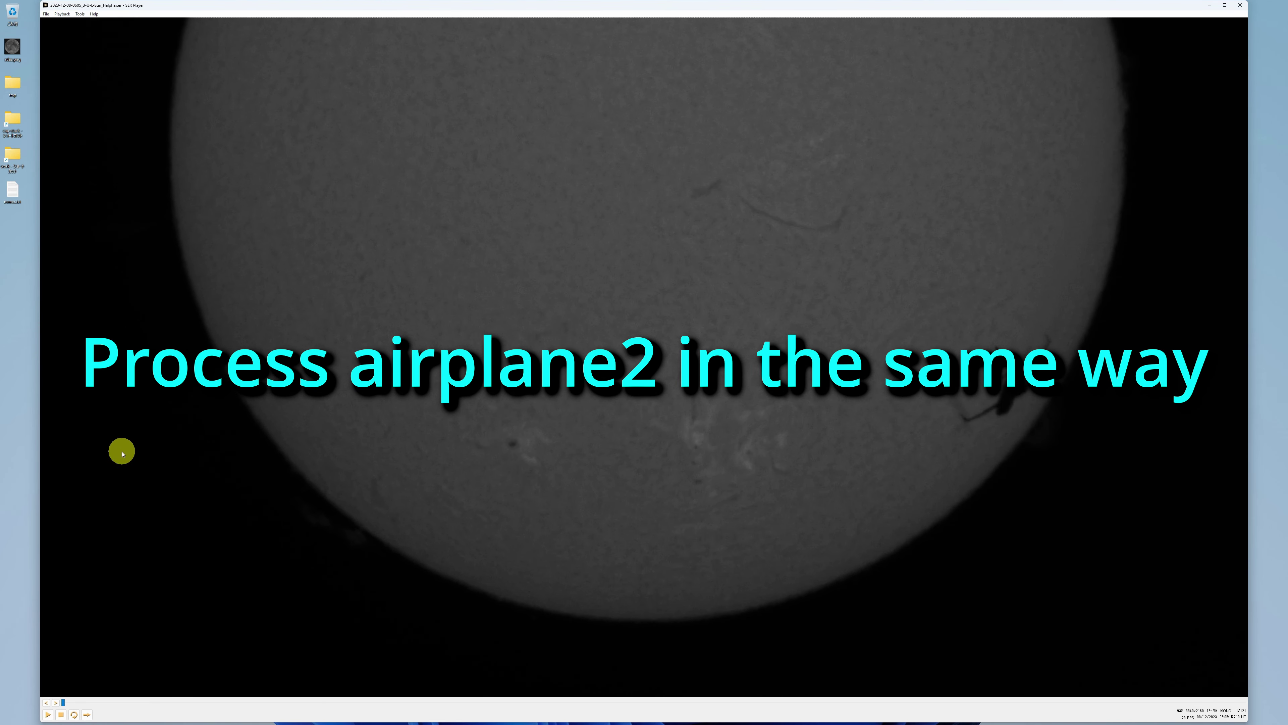
# Save a frame range as images, targeting airplane2's '0 ser2tif' folder
pyautogui.click(46, 15)
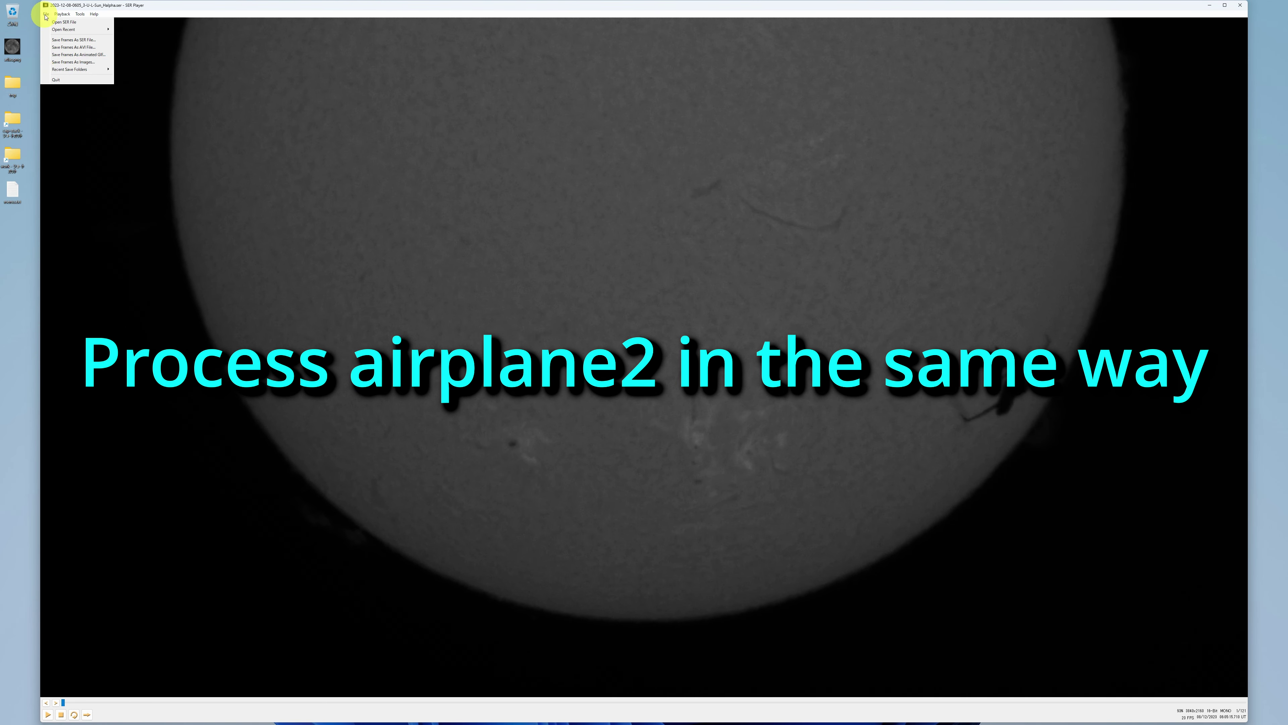
pyautogui.click(59, 63)
pyautogui.click(555, 335)
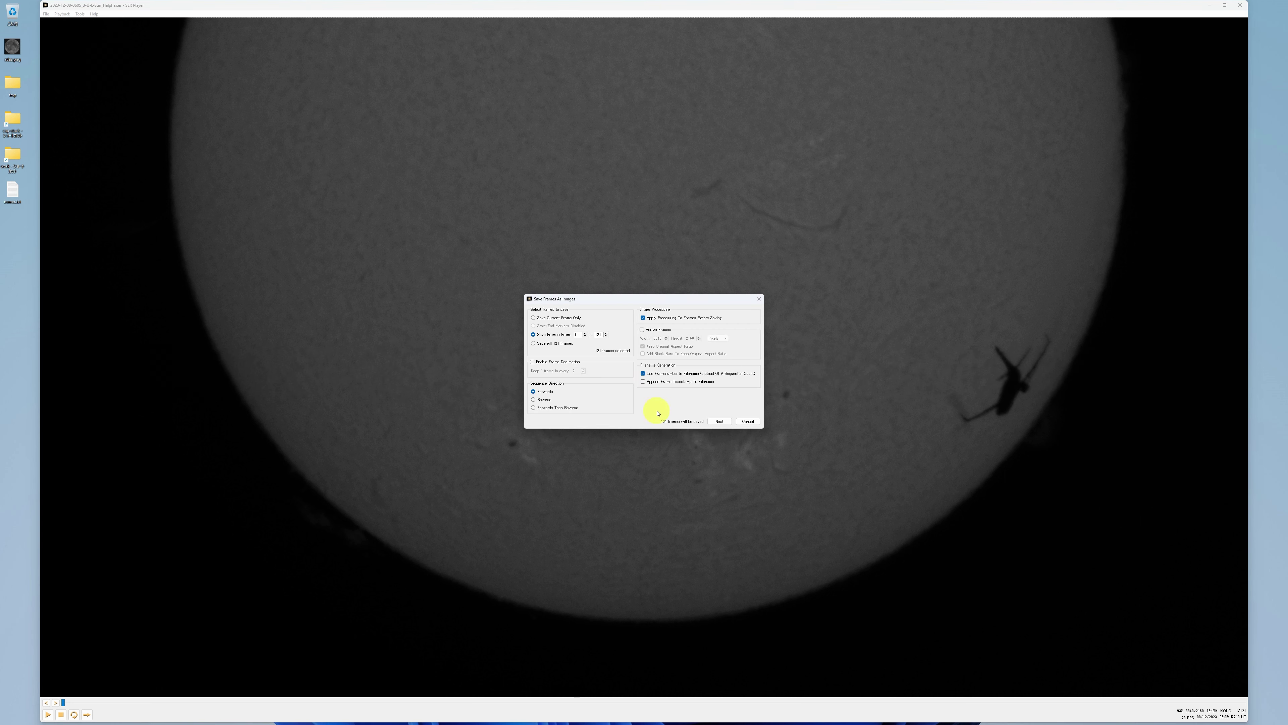
pyautogui.click(719, 421)
pyautogui.click(127, 30)
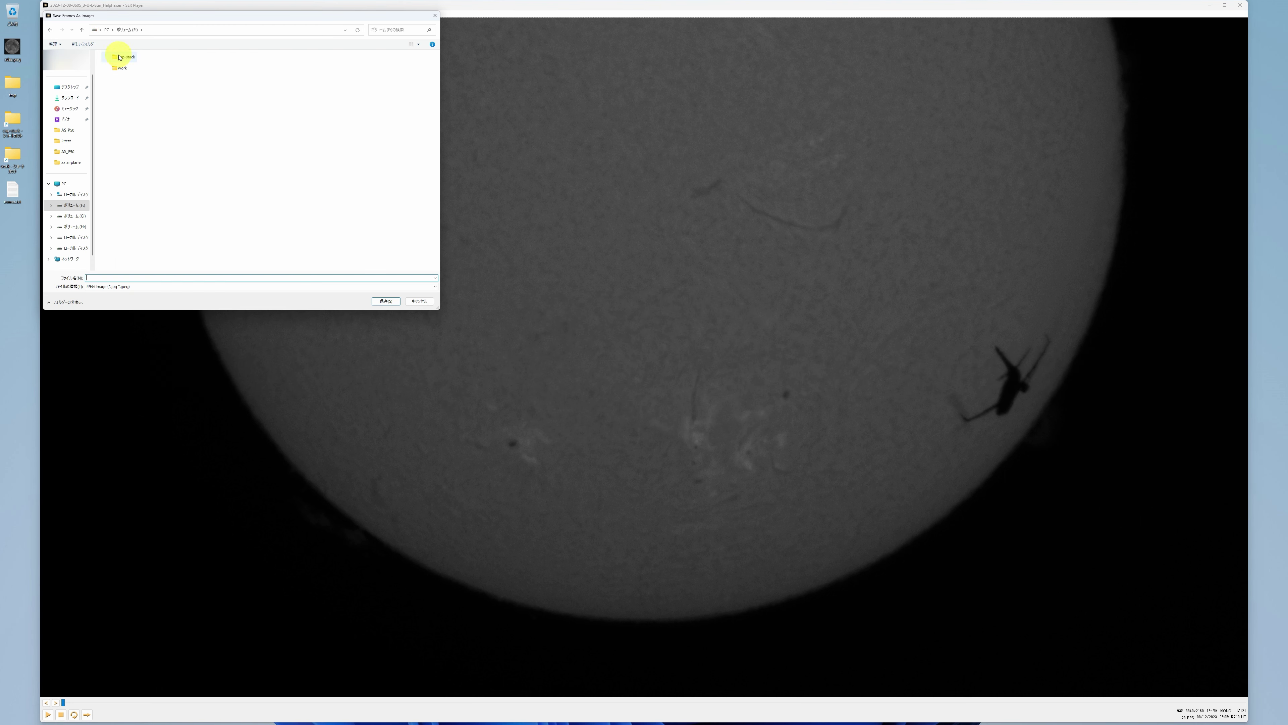
pyautogui.doubleClick(116, 64)
pyautogui.doubleClick(119, 75)
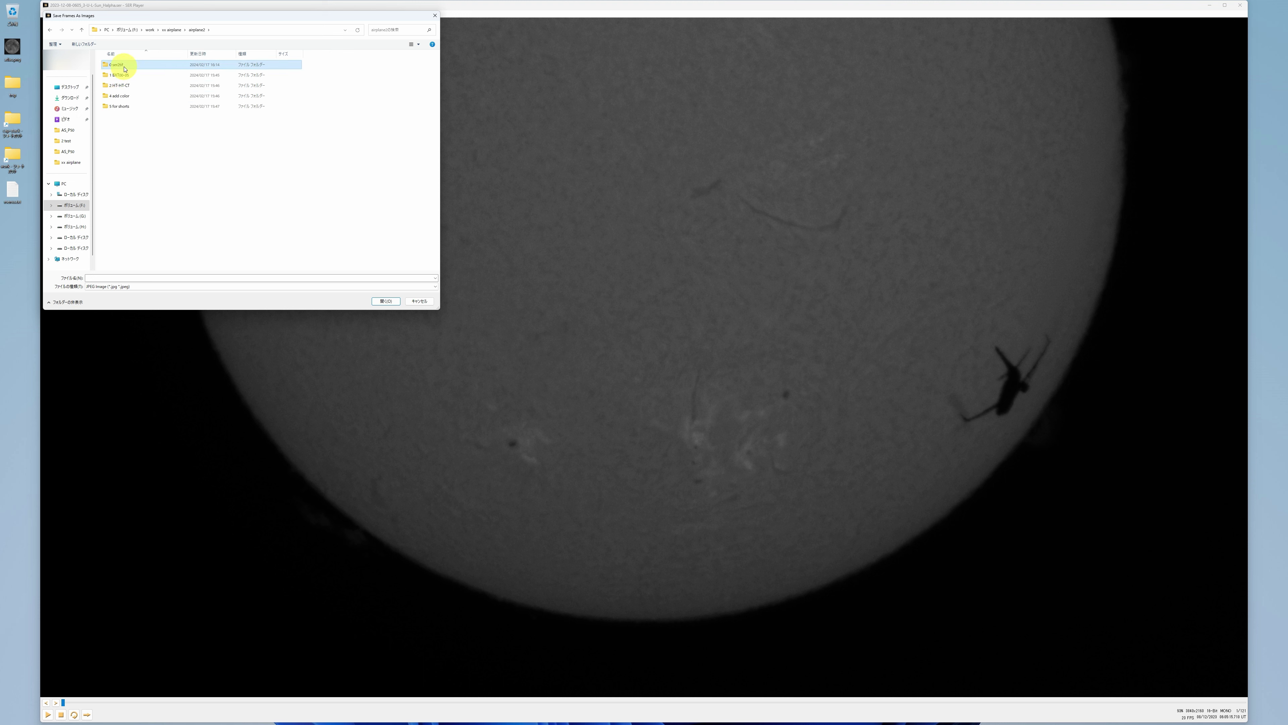
# Save the 121 frames as airplane2 TIFF images and dismiss the completion notice
pyautogui.click(187, 277)
pyautogui.write('airplane2')
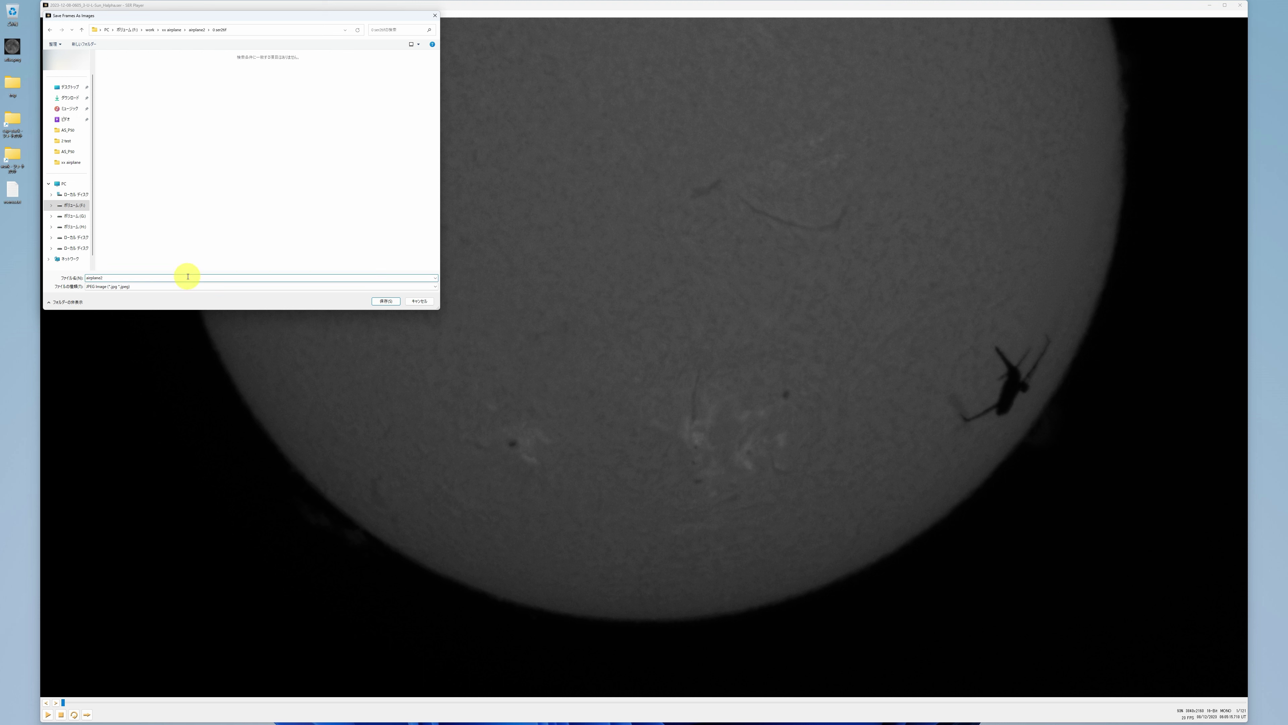
pyautogui.click(253, 286)
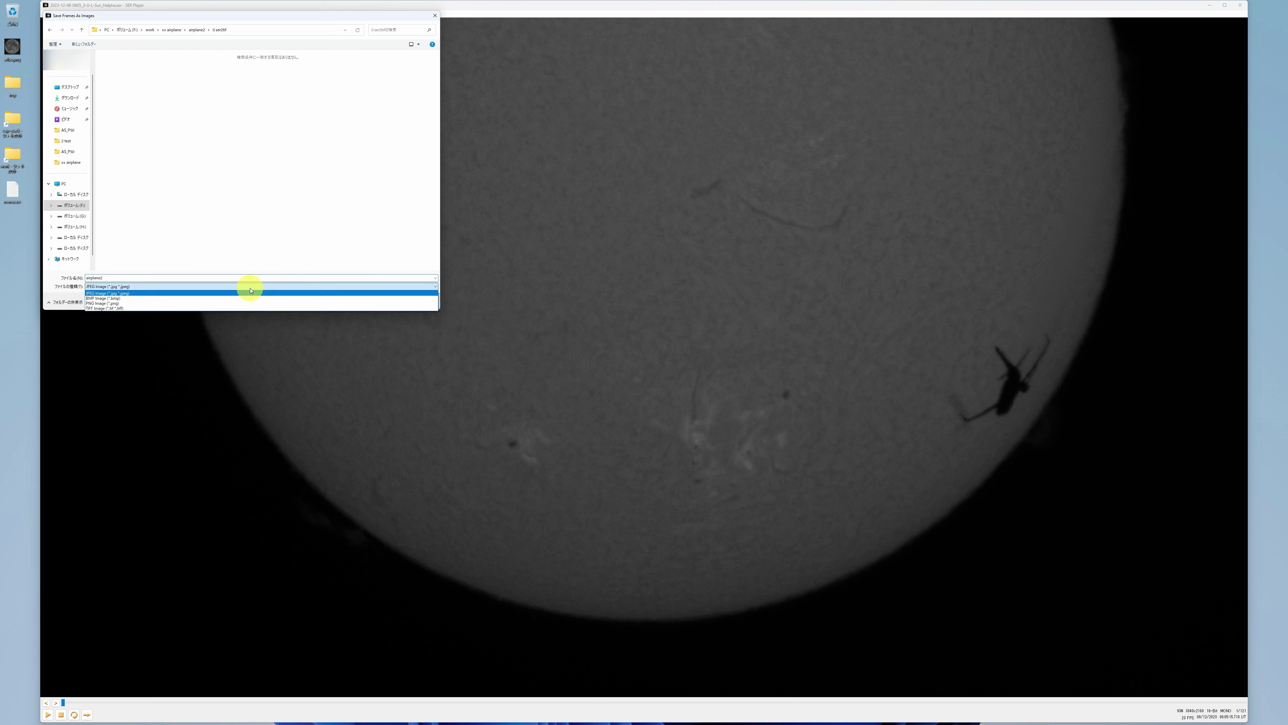
pyautogui.click(242, 305)
pyautogui.click(384, 302)
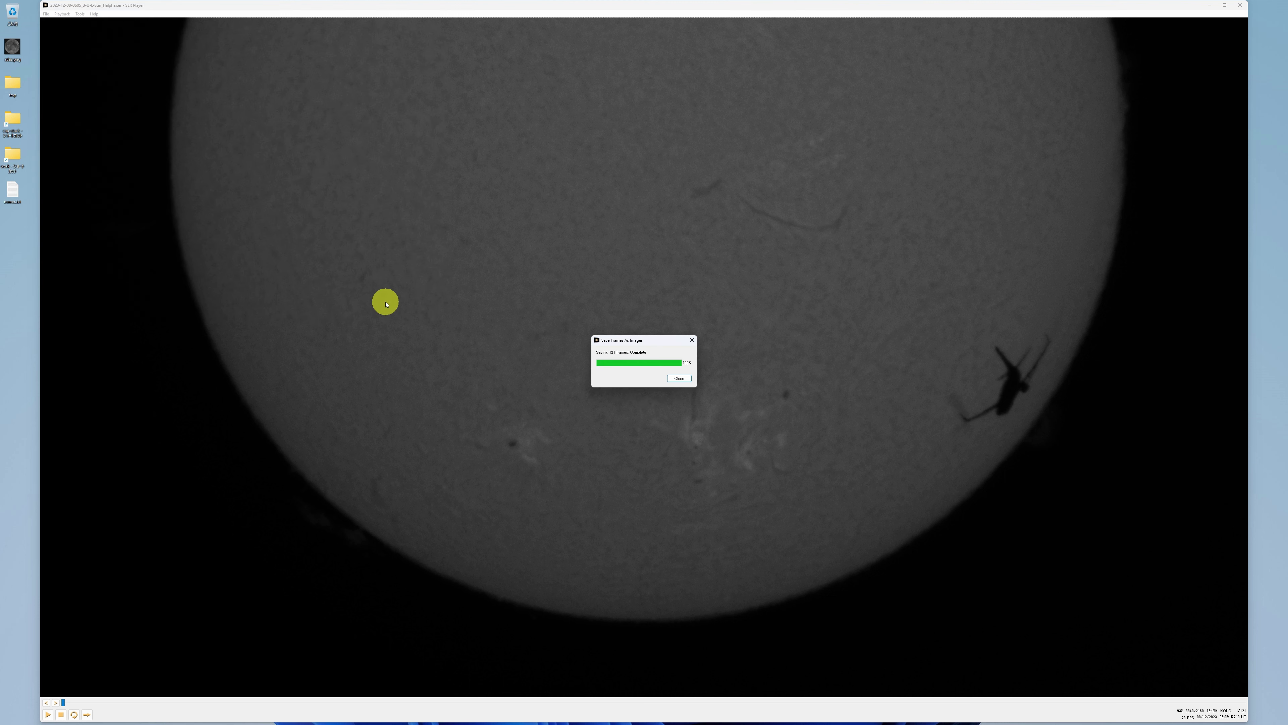
pyautogui.click(682, 379)
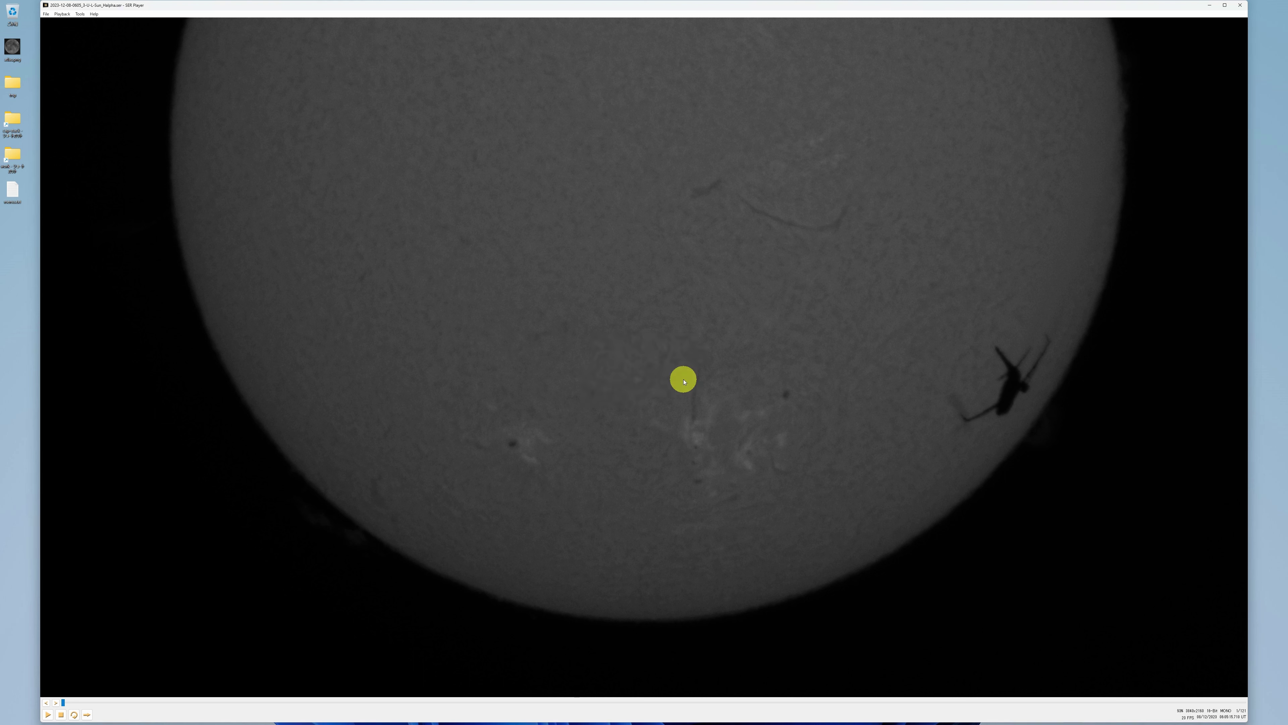
# Close SER Player, open airplane1_001.tif in PixInsight at 1:1 and maximize its window
pyautogui.click(1239, 6)
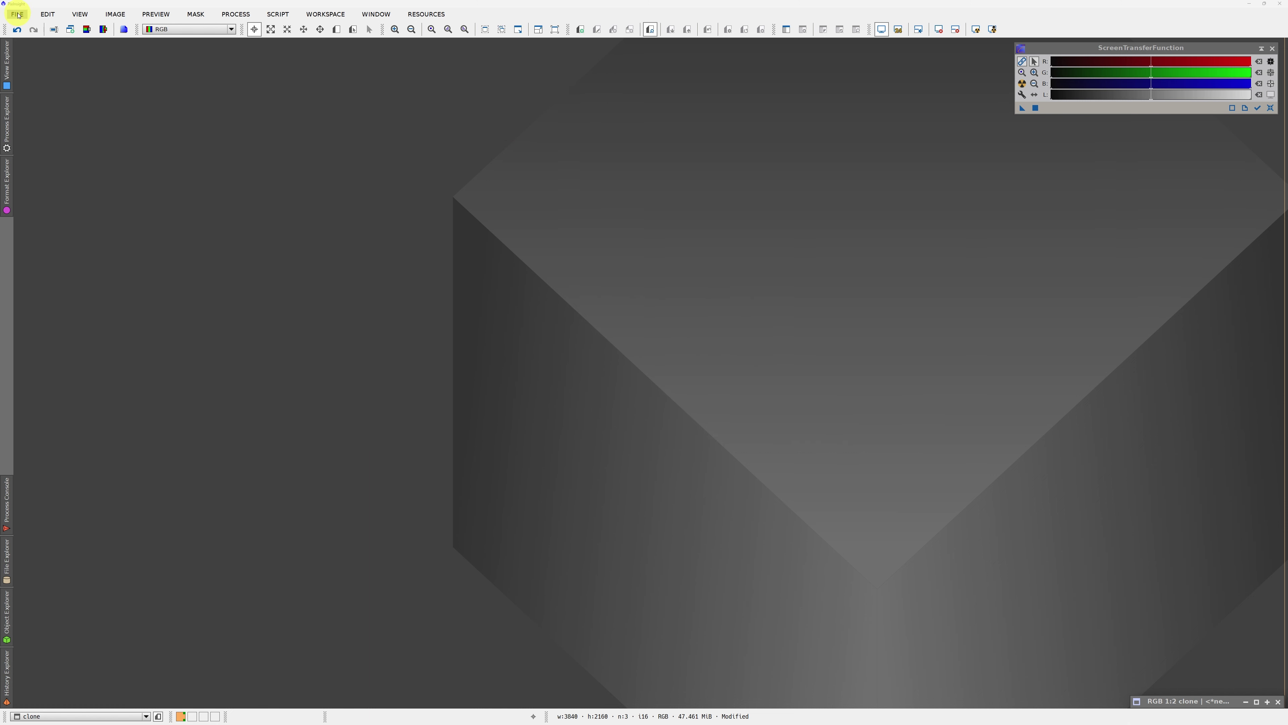
pyautogui.click(18, 15)
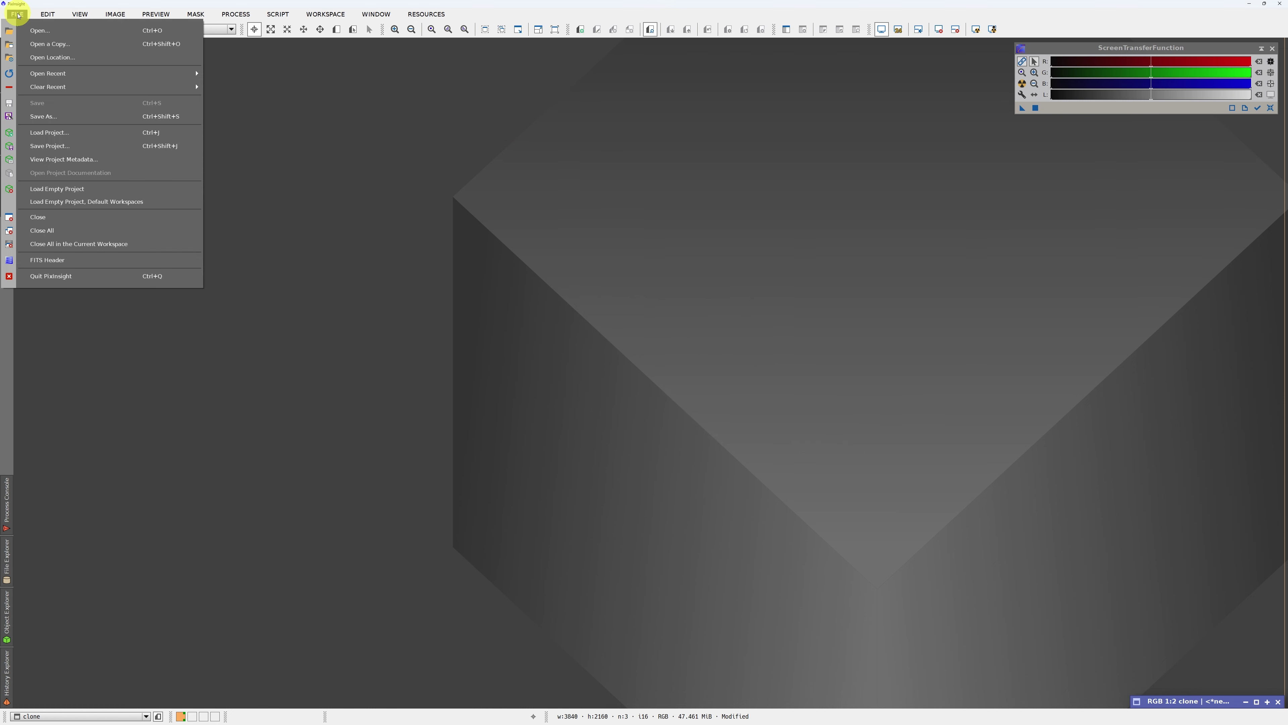
pyautogui.click(40, 32)
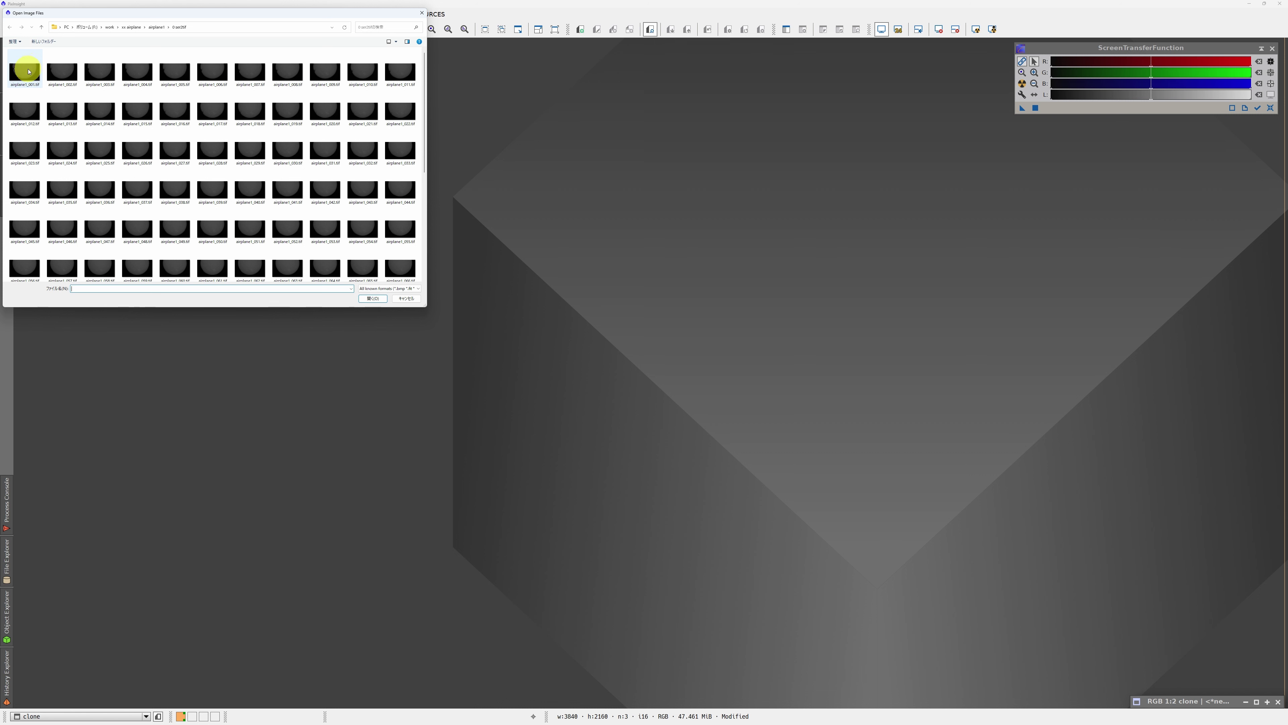
pyautogui.click(28, 71)
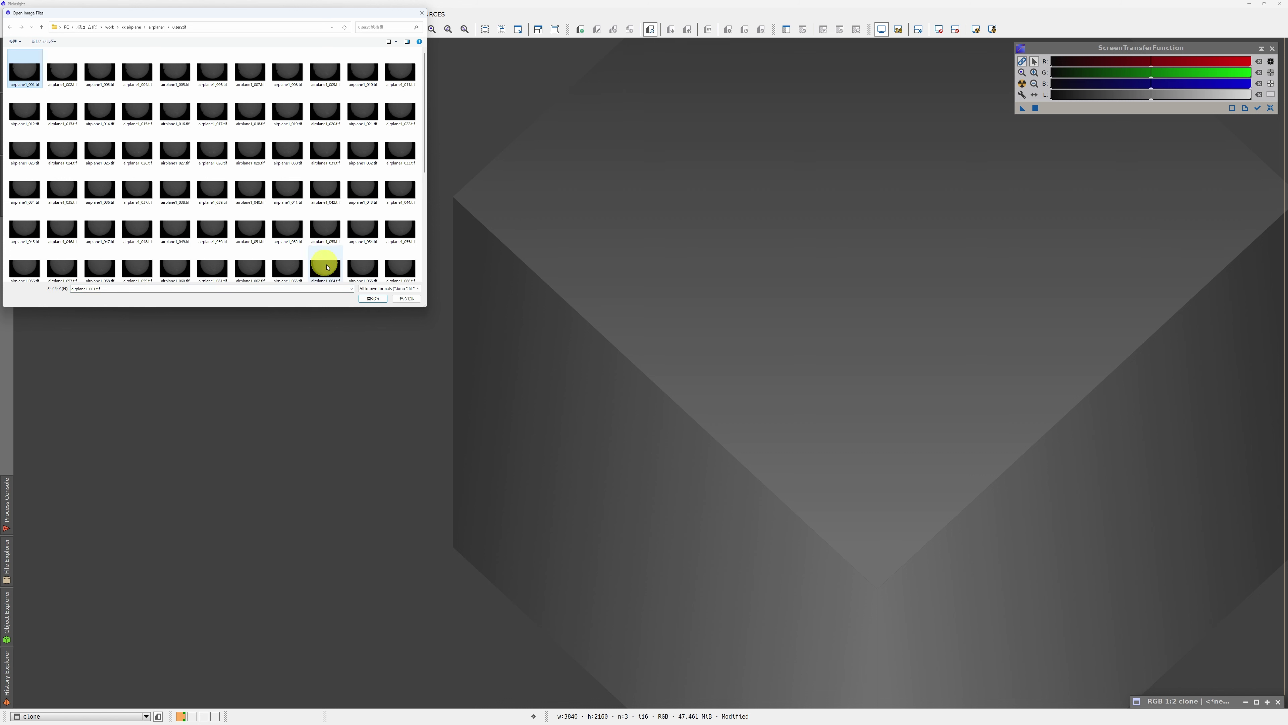
pyautogui.click(376, 299)
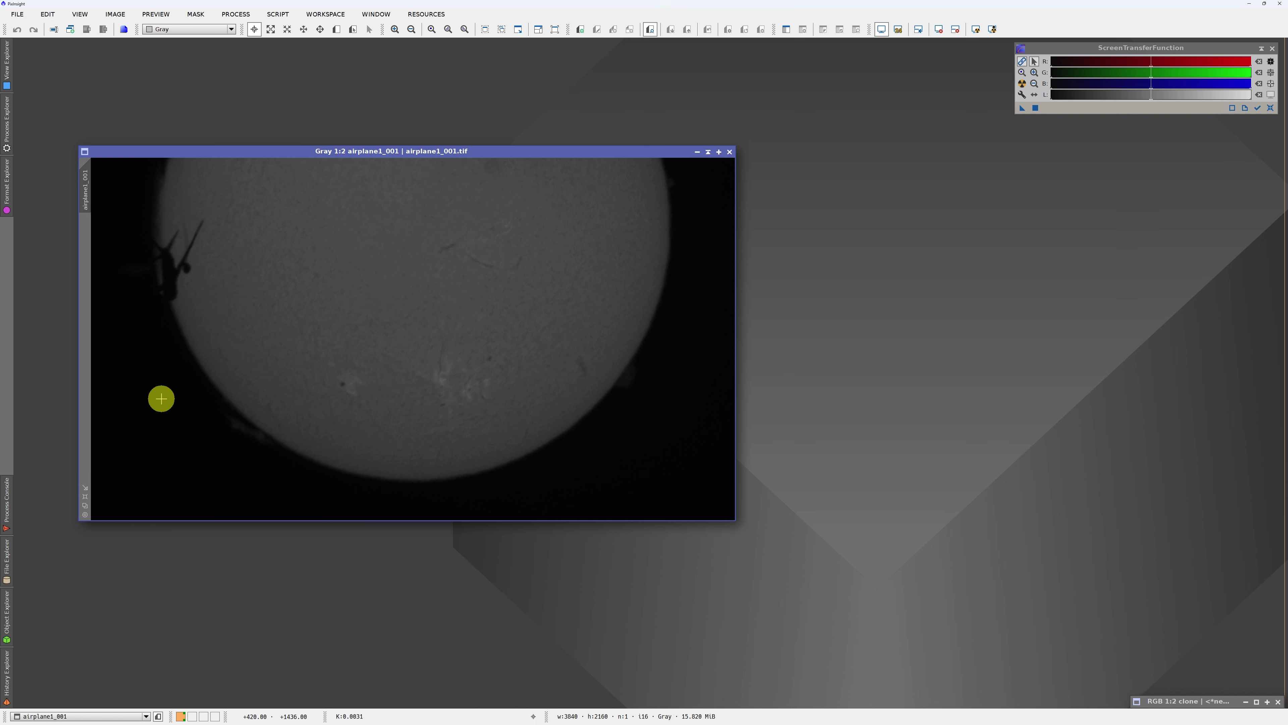
pyautogui.click(85, 515)
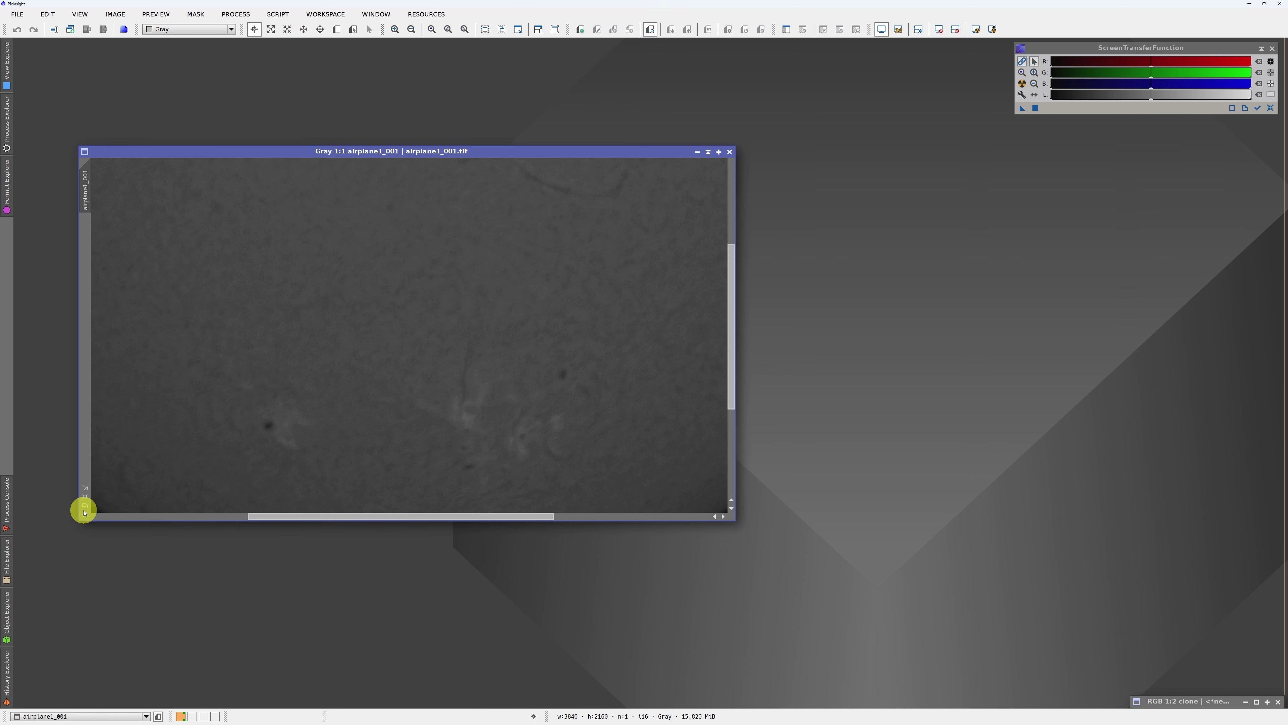
pyautogui.click(85, 488)
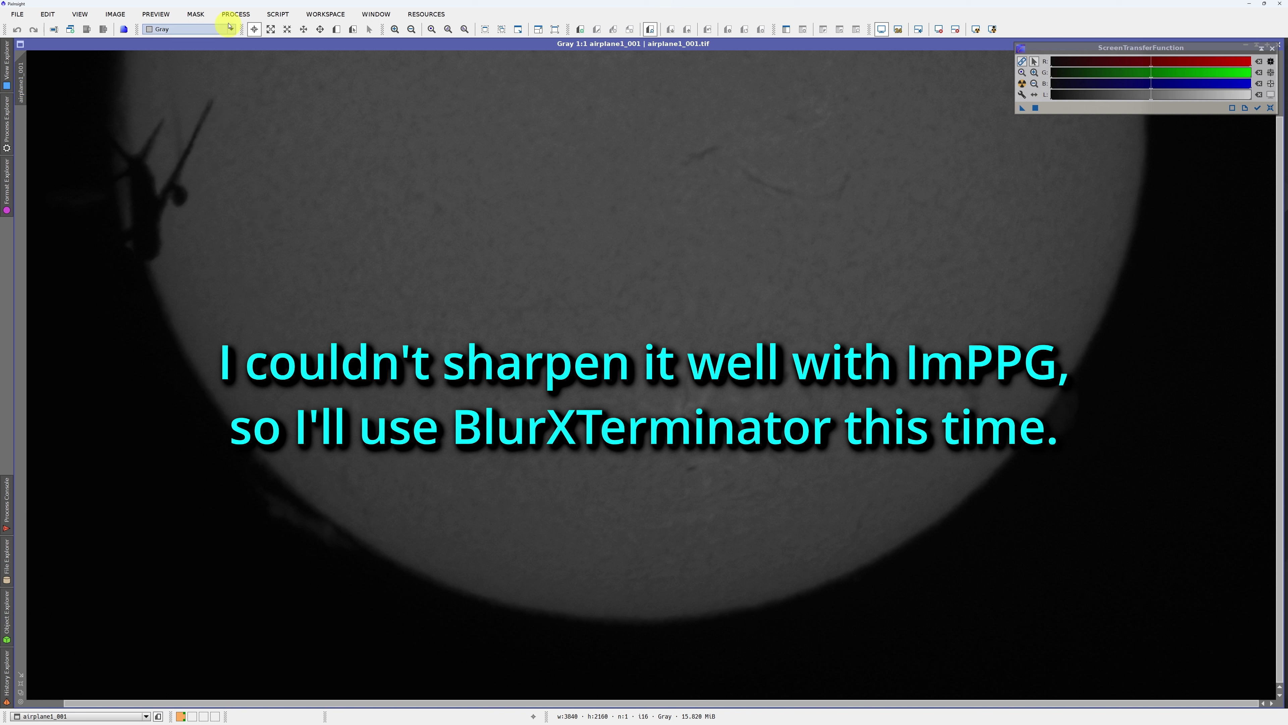
pyautogui.click(240, 15)
pyautogui.moveTo(264, 29)
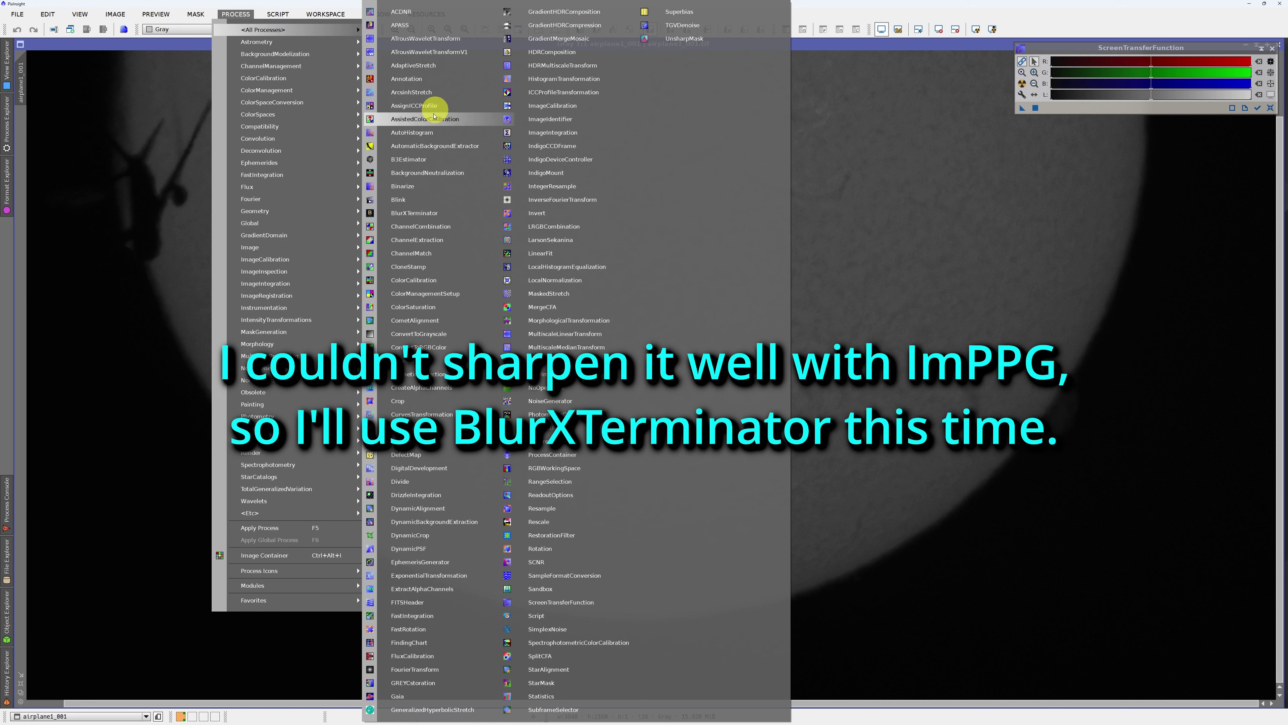
pyautogui.click(407, 215)
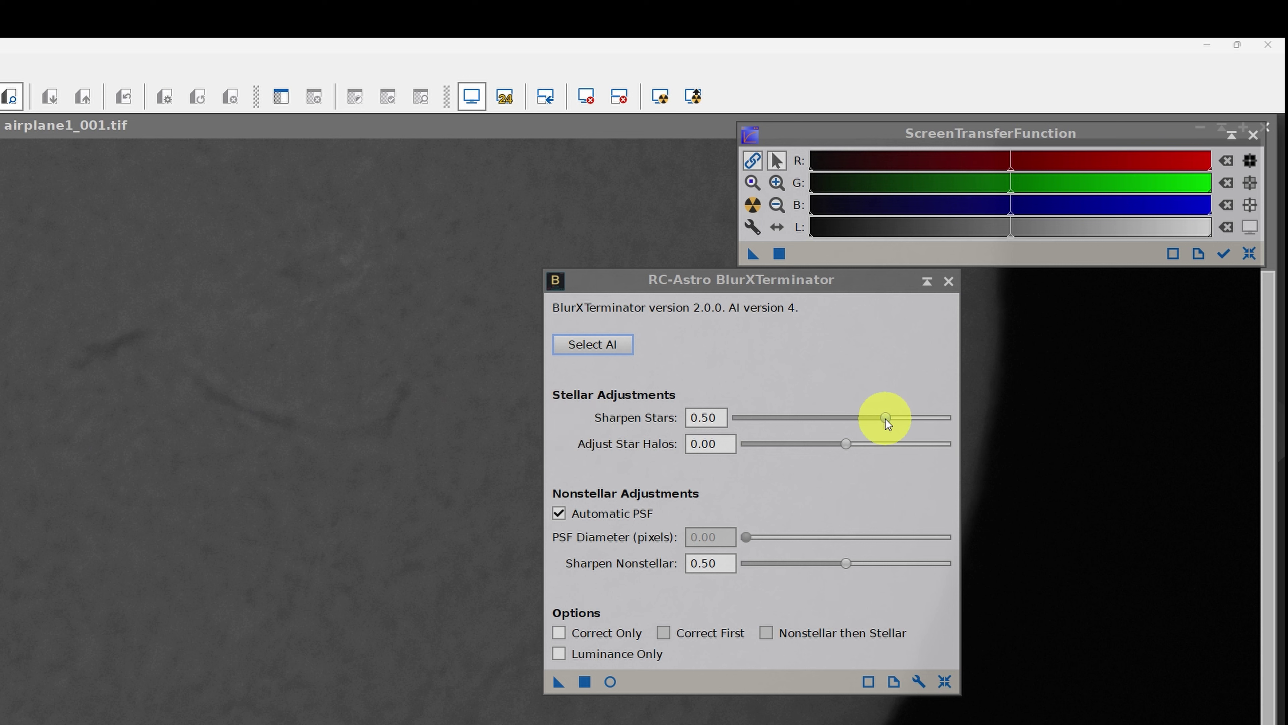
pyautogui.moveTo(886, 417); pyautogui.dragTo(731, 419)
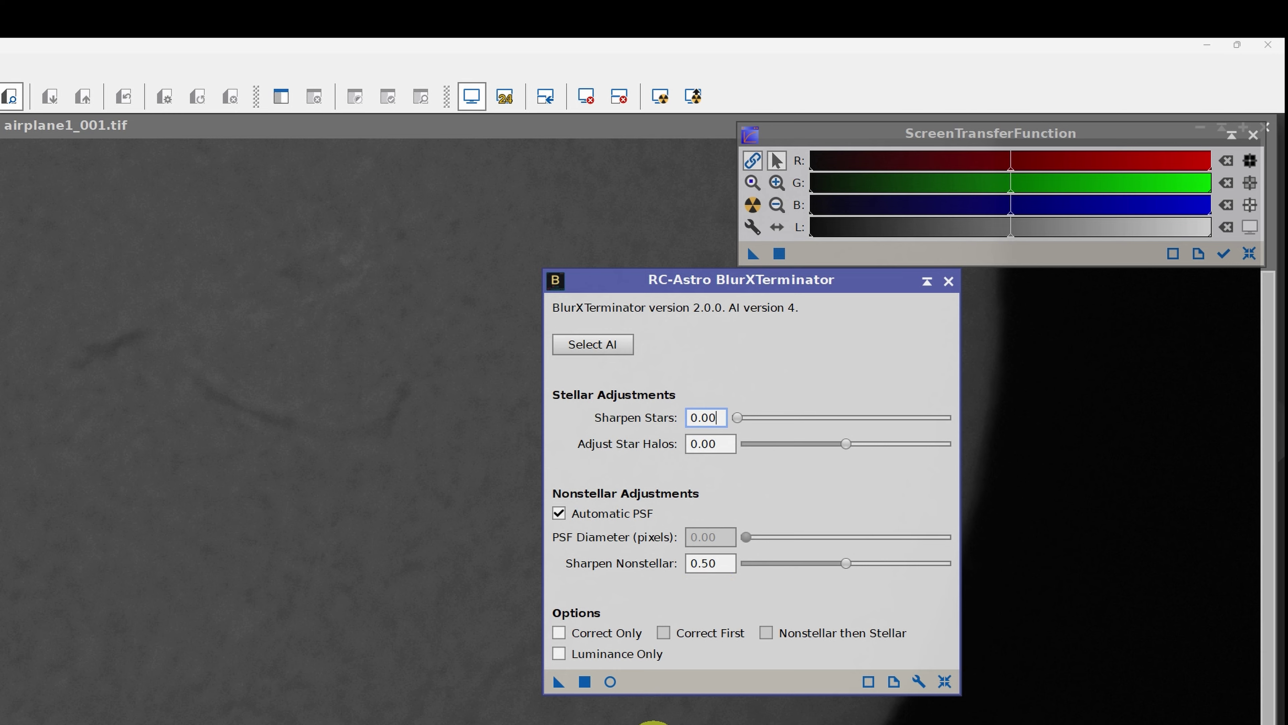
pyautogui.click(559, 685)
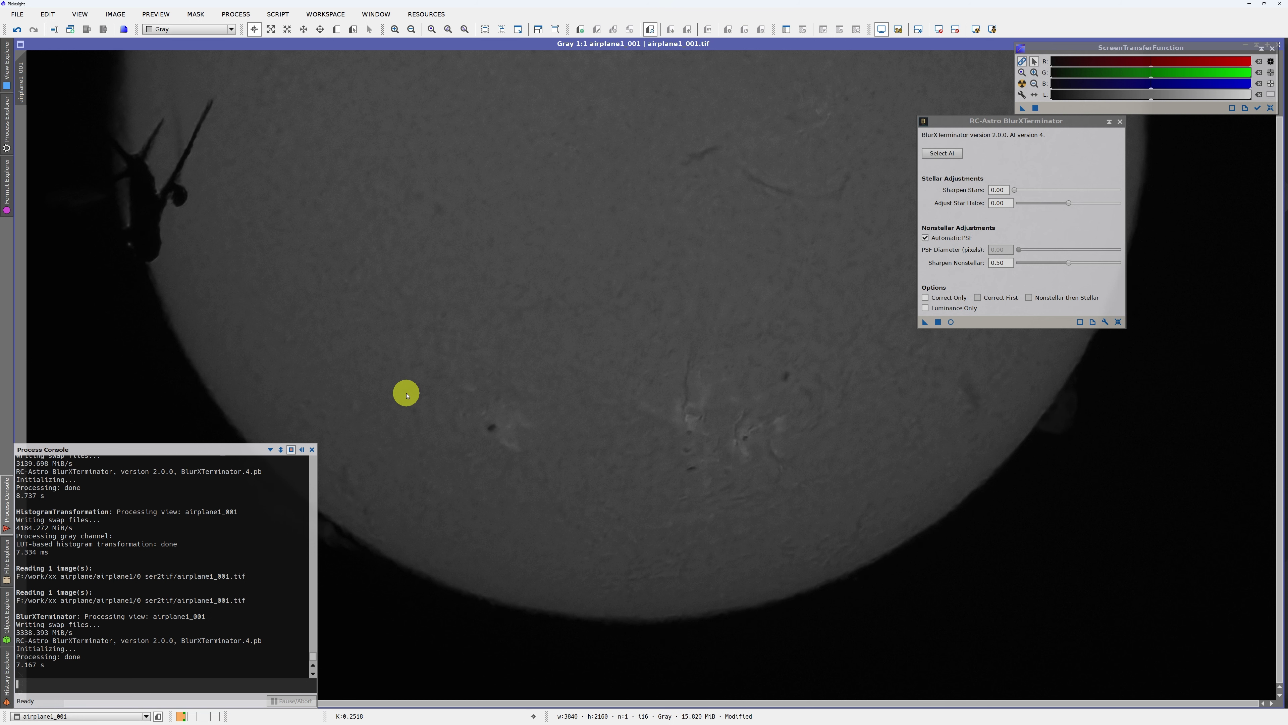
pyautogui.click(301, 450)
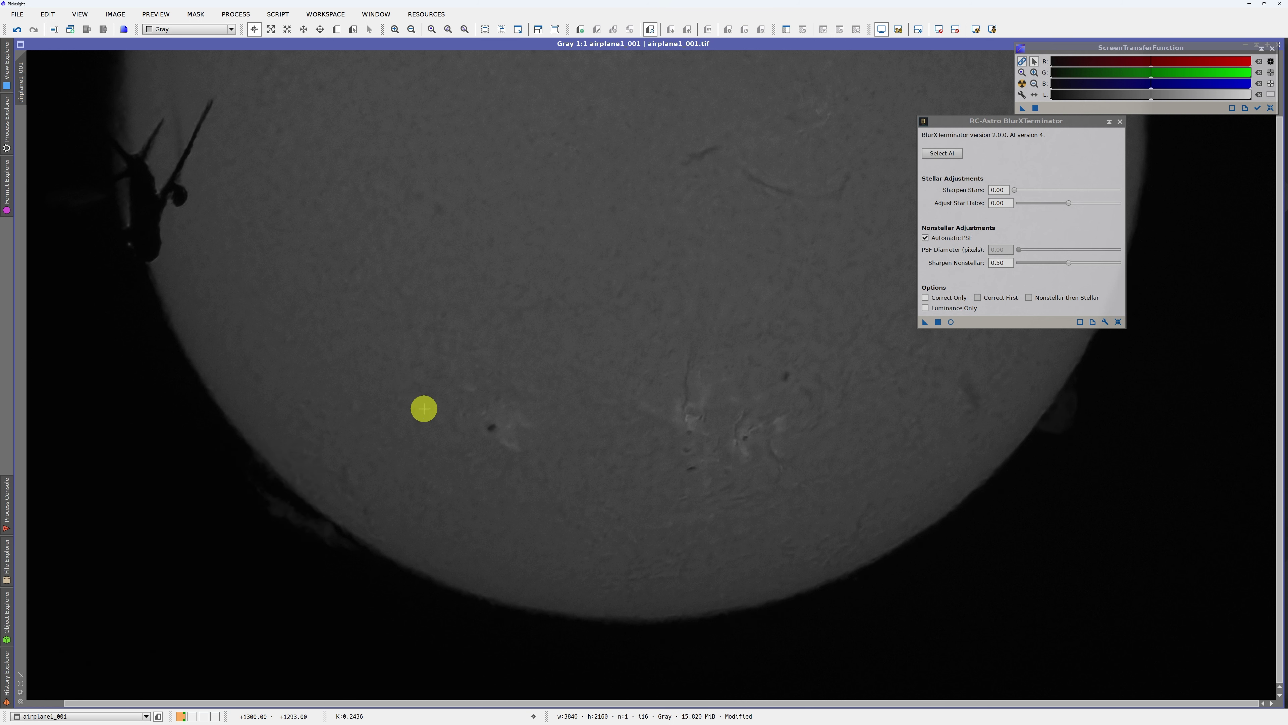
pyautogui.click(1120, 123)
pyautogui.click(1121, 122)
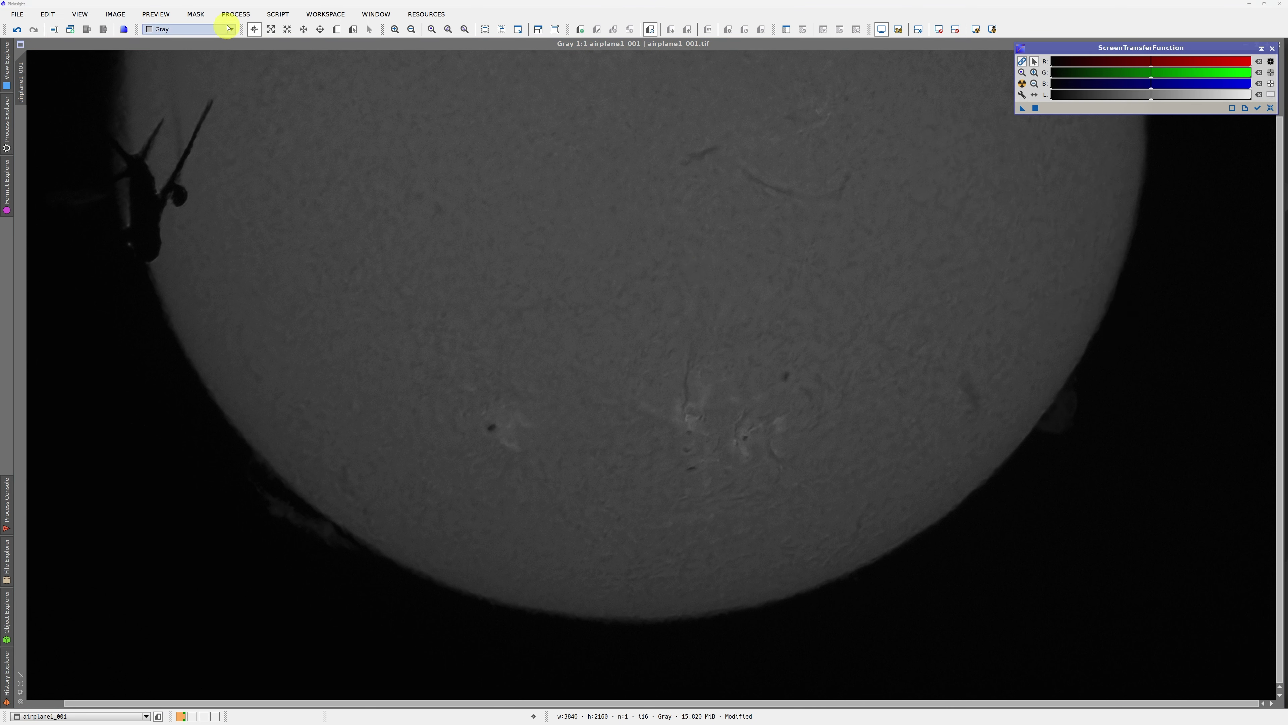
# Open HistogramTransformation tracking airplane1_001 with real-time preview on, and check the background brightness
pyautogui.click(233, 15)
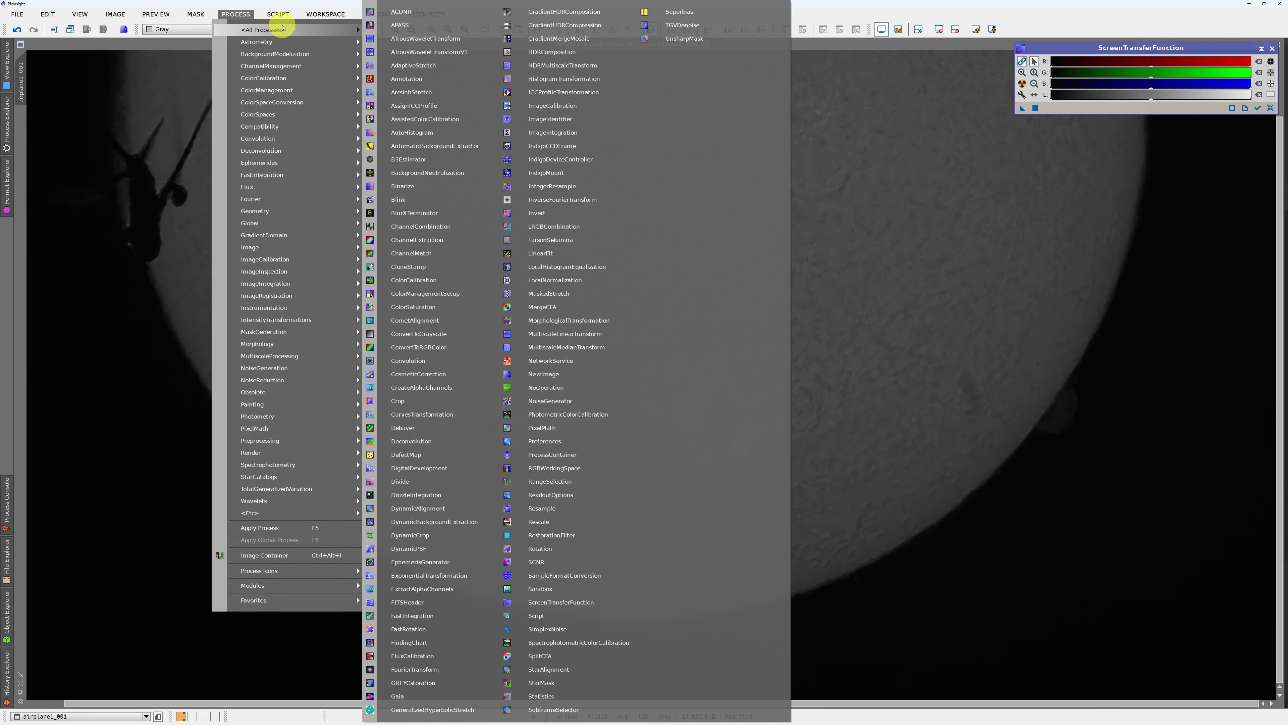
pyautogui.moveTo(137, 96)
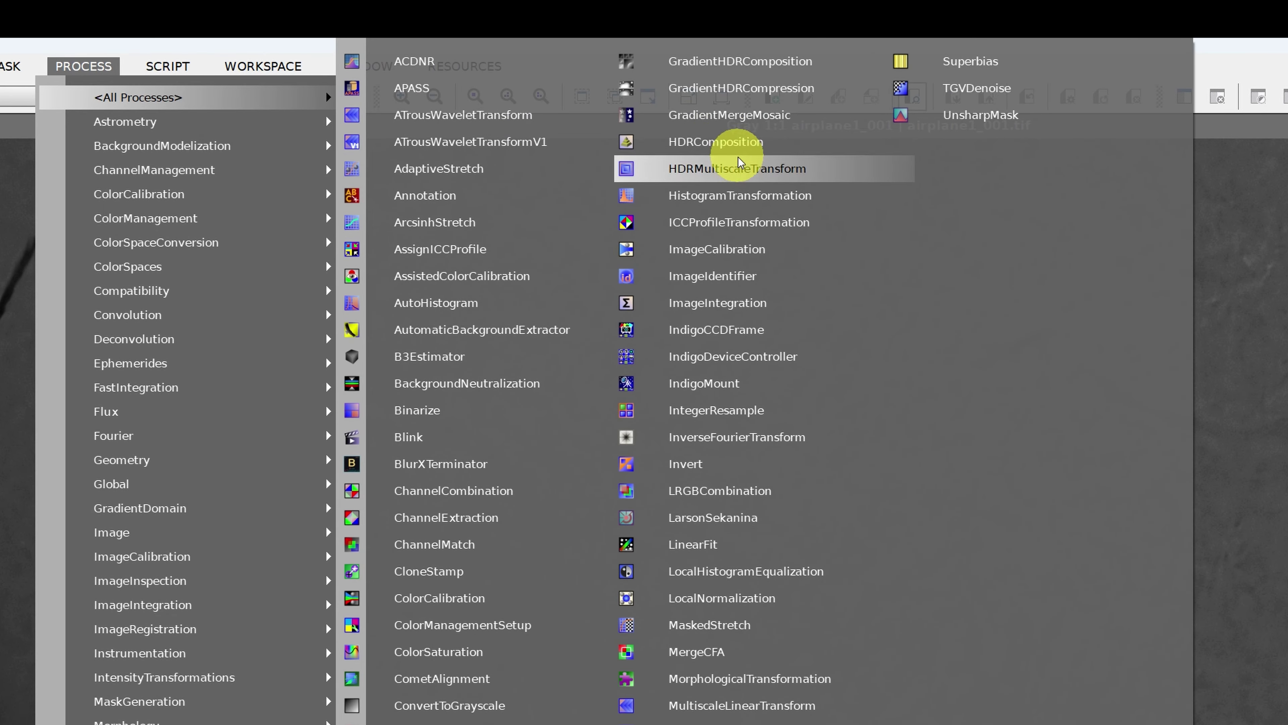
pyautogui.click(749, 198)
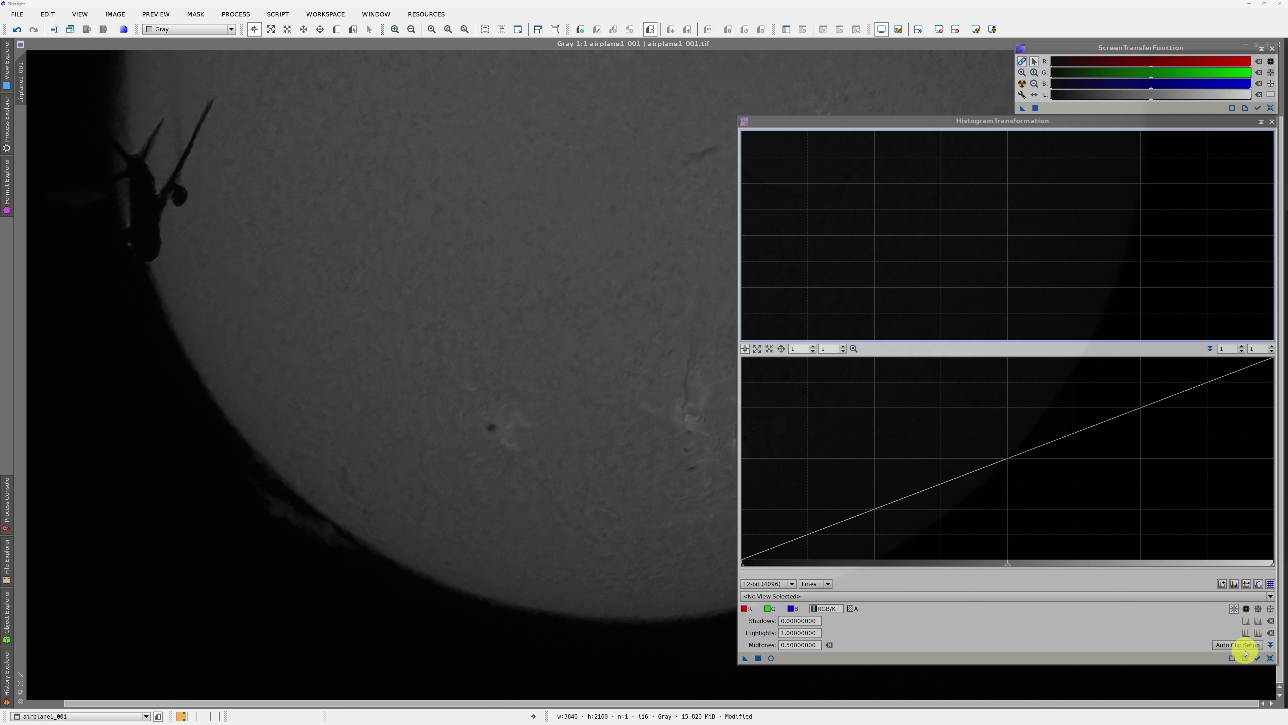
pyautogui.click(1256, 658)
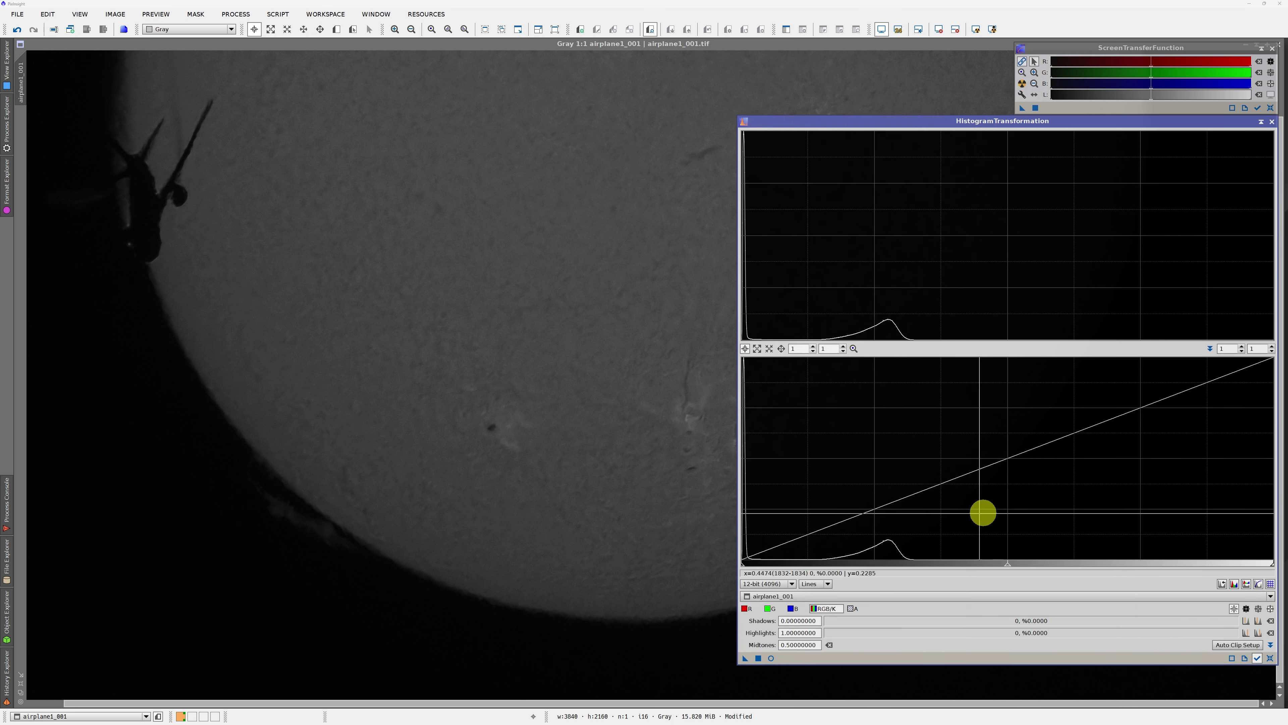
pyautogui.click(771, 658)
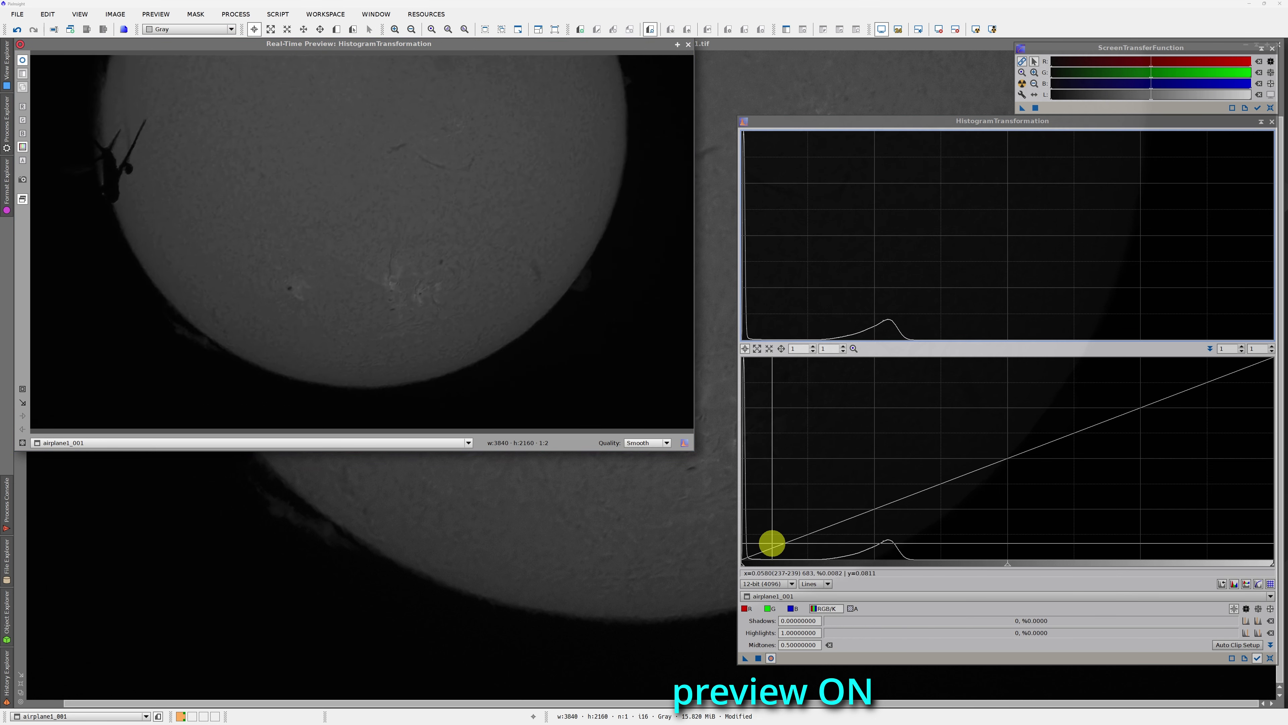
pyautogui.scroll(1, 761, 535)
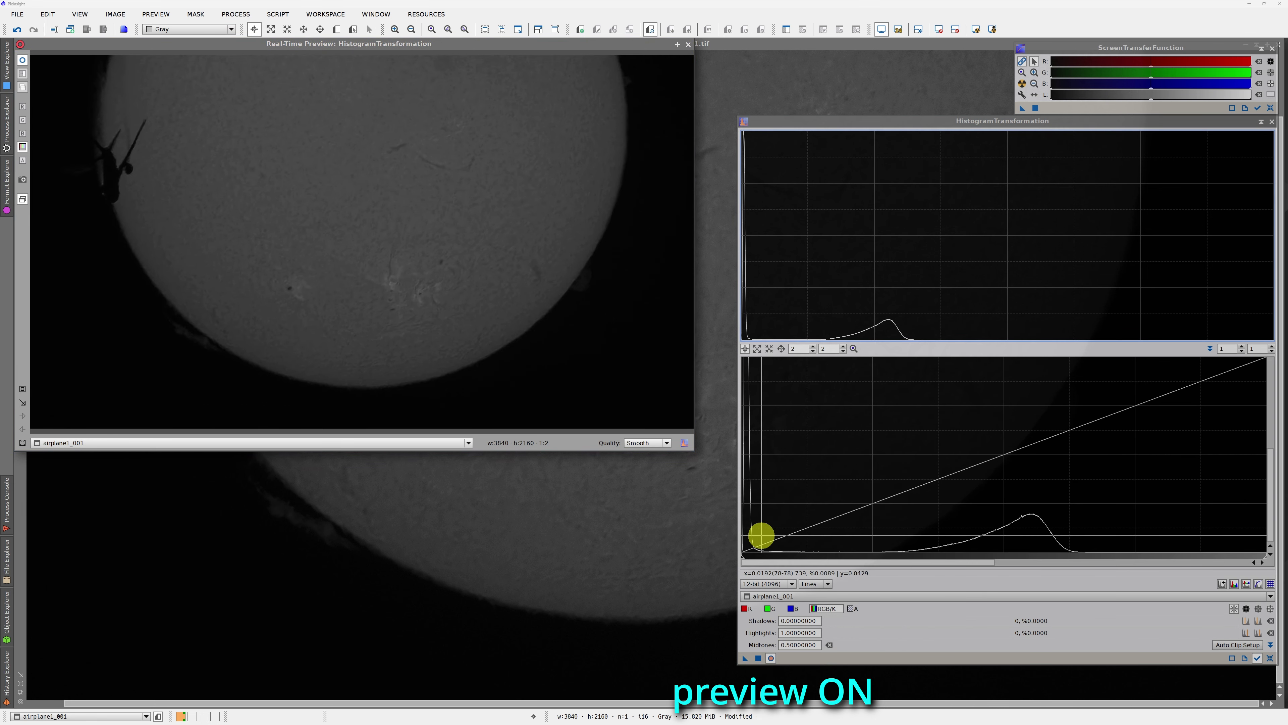
pyautogui.scroll(14, 761, 536)
pyautogui.scroll(6, 762, 537)
pyautogui.scroll(3, 762, 536)
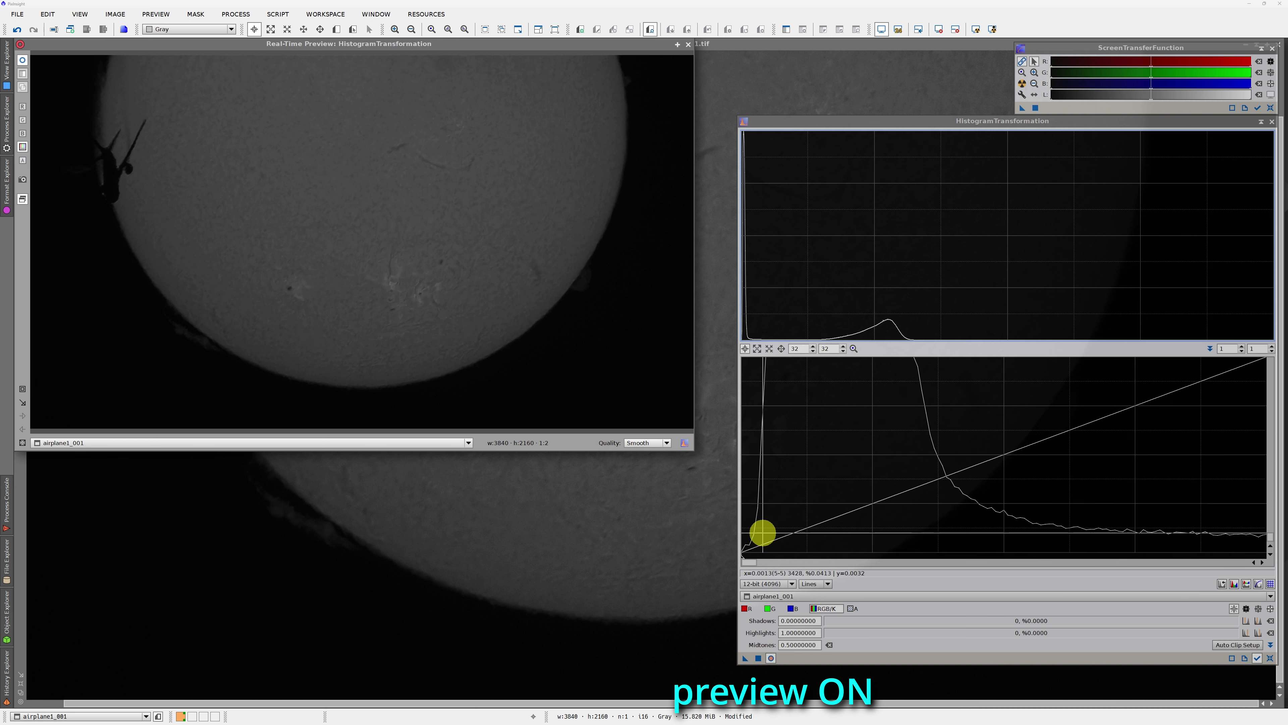
pyautogui.scroll(8, 763, 533)
pyautogui.scroll(8, 766, 508)
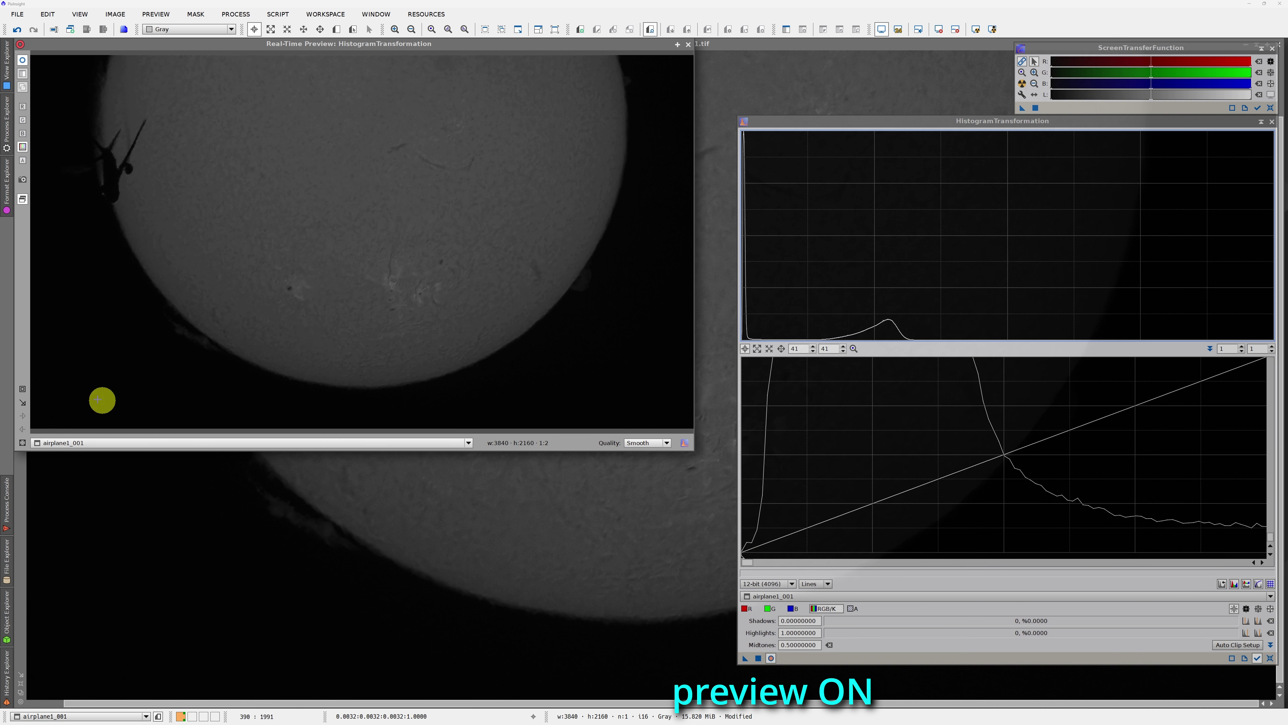
pyautogui.moveTo(76, 397)
pyautogui.mouseDown()
pyautogui.moveTo(108, 376)
pyautogui.moveTo(94, 361)
pyautogui.mouseUp()
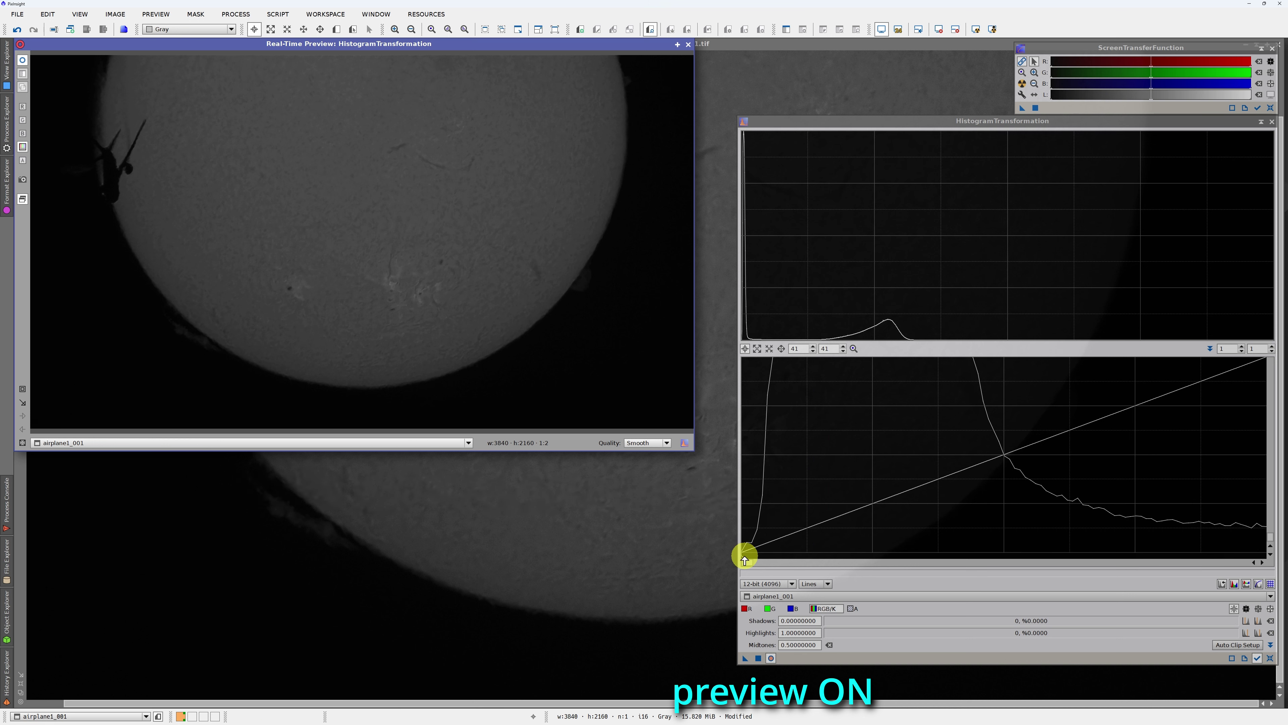
# Raise shadows to 0.00308387 and lower midtones to 0.37425175
pyautogui.moveTo(744, 559); pyautogui.dragTo(807, 559)
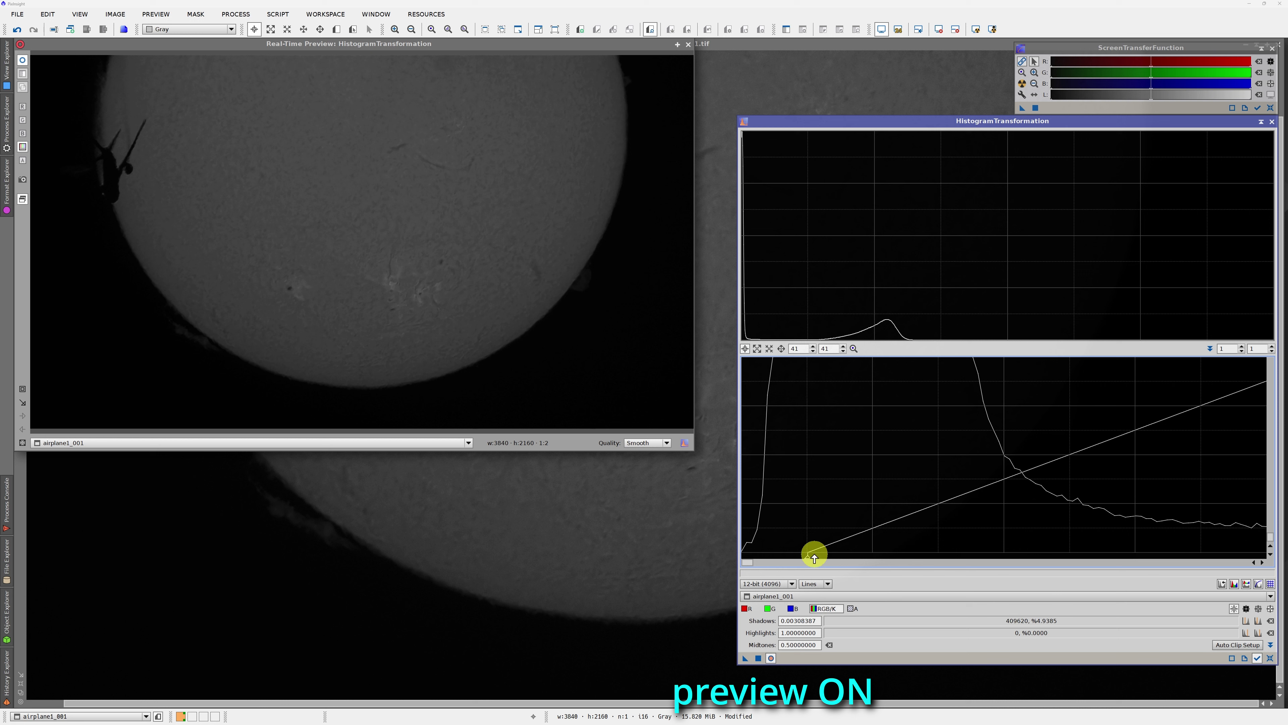
pyautogui.scroll(-5, 807, 548)
pyautogui.scroll(-5, 797, 532)
pyautogui.scroll(-5, 797, 533)
pyautogui.scroll(-5, 797, 534)
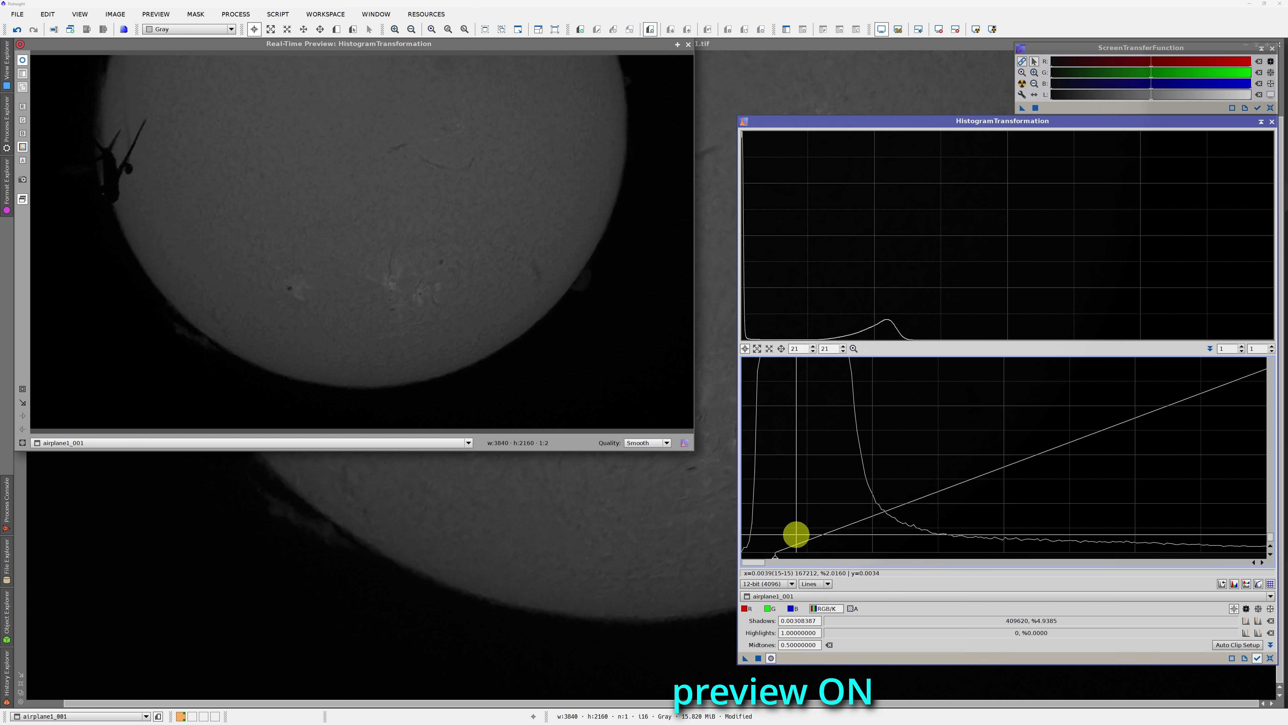
pyautogui.scroll(-5, 796, 535)
pyautogui.scroll(-5, 795, 534)
pyautogui.scroll(-5, 796, 535)
pyautogui.scroll(-5, 796, 535)
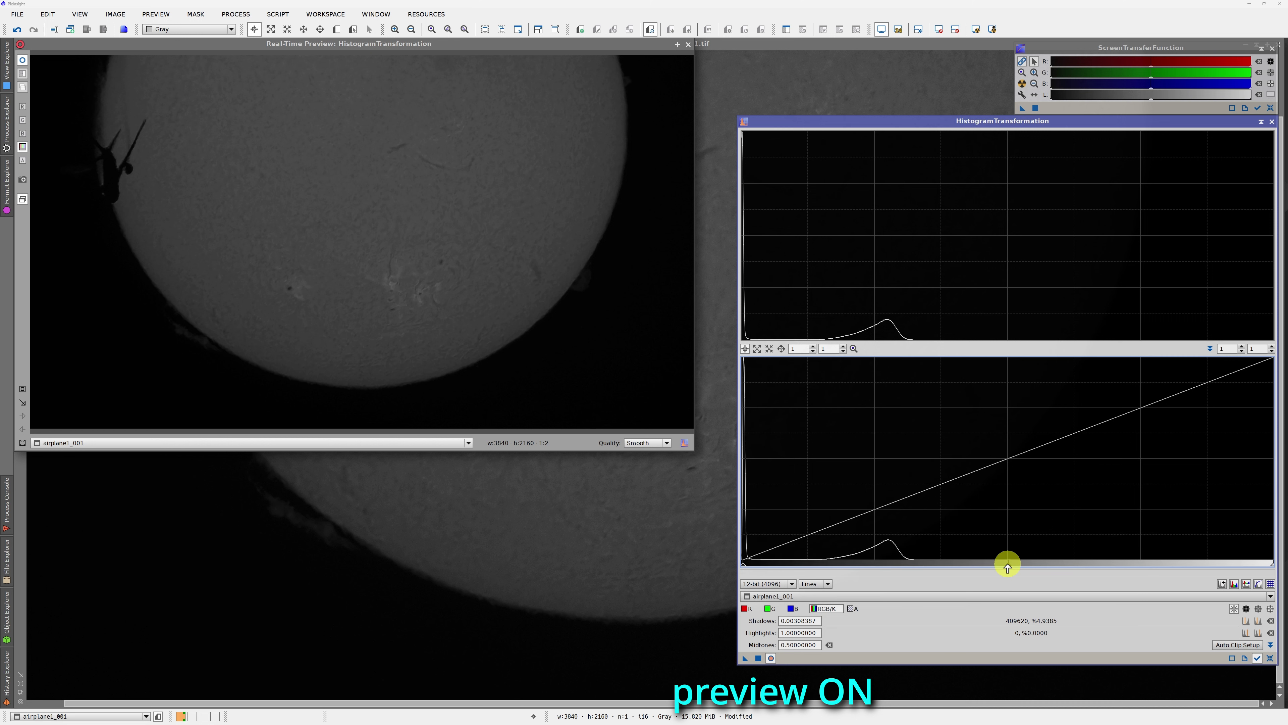
pyautogui.moveTo(1007, 568); pyautogui.dragTo(940, 567)
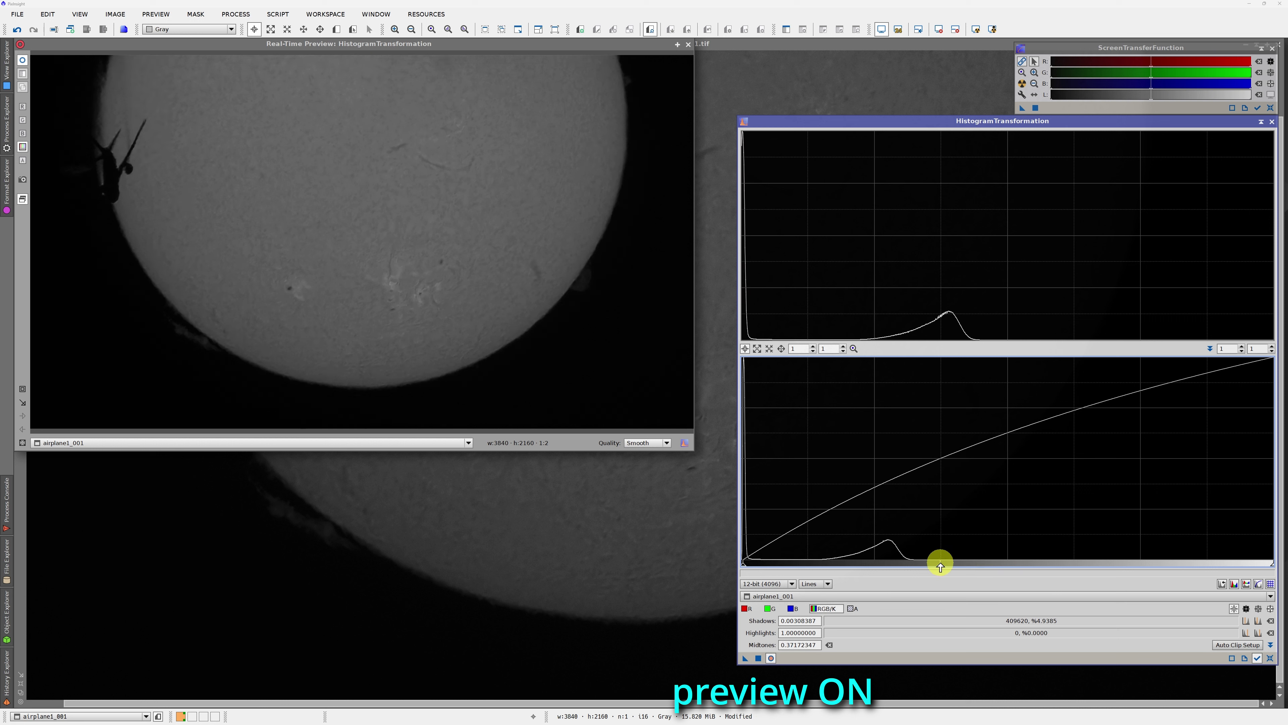
# Turn off preview, apply the histogram stretch to airplane1_001 and close the tool
pyautogui.click(771, 657)
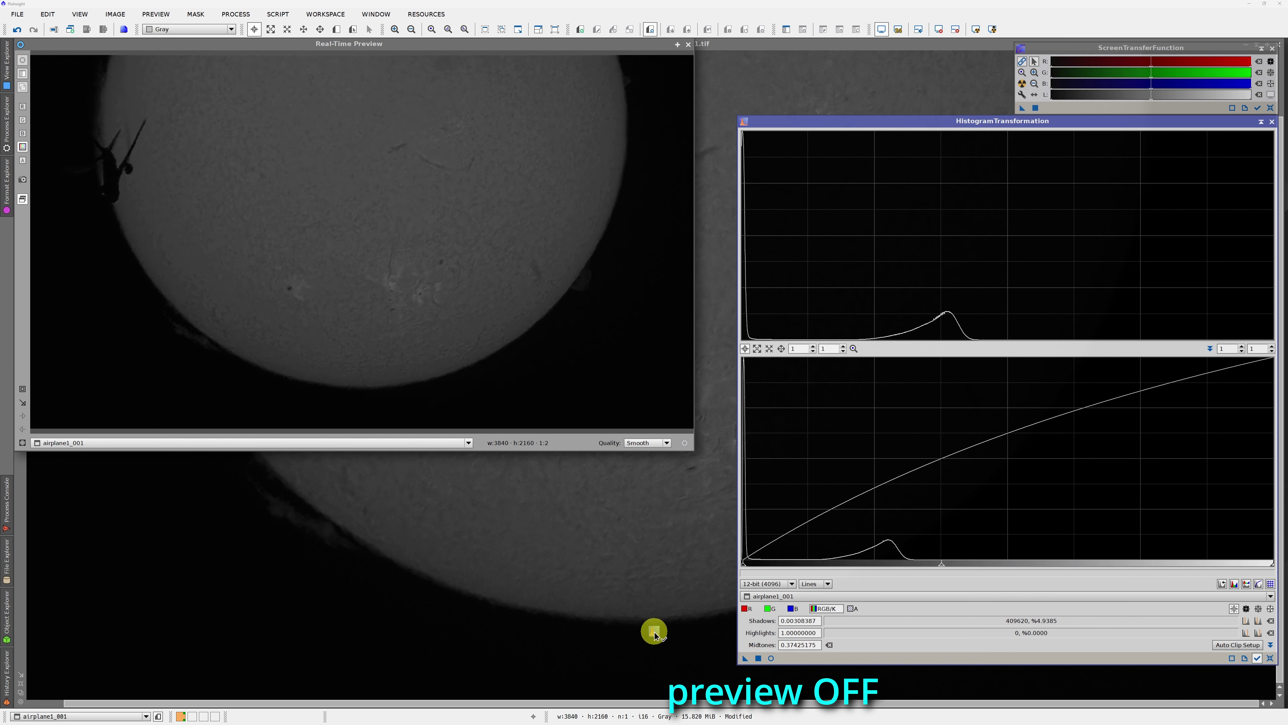
pyautogui.moveTo(746, 659); pyautogui.dragTo(657, 629)
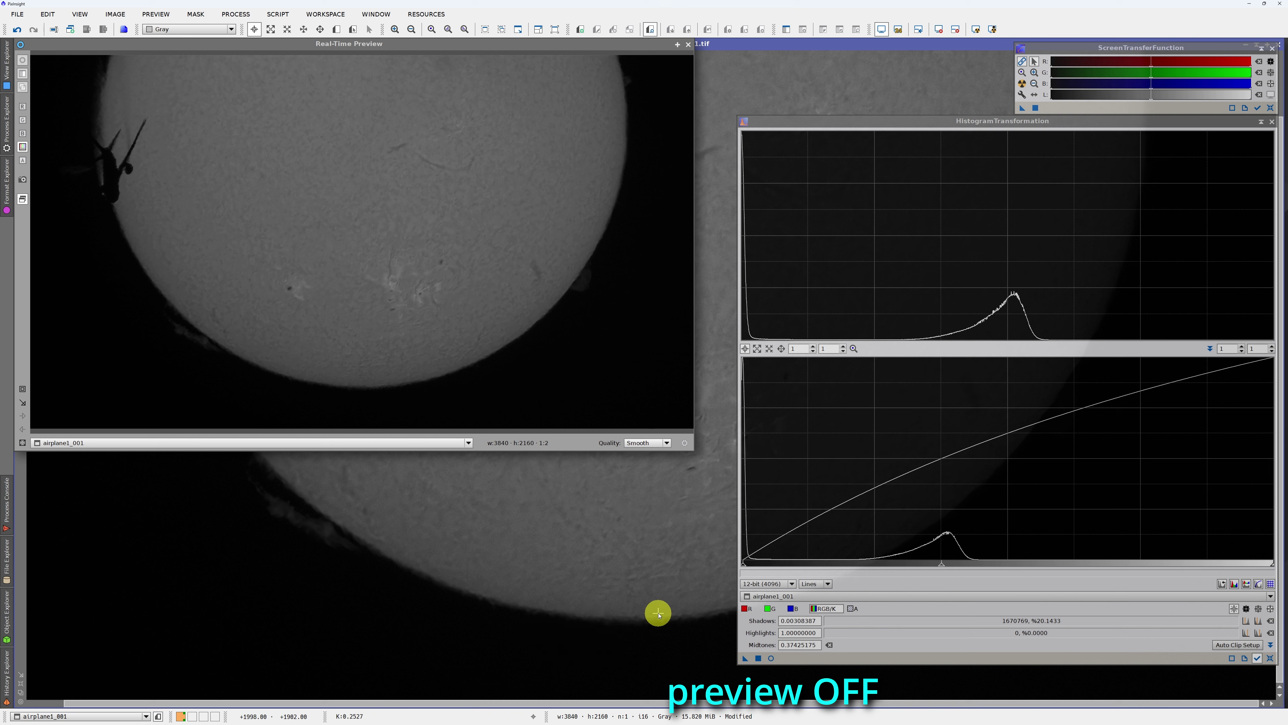
pyautogui.click(1272, 122)
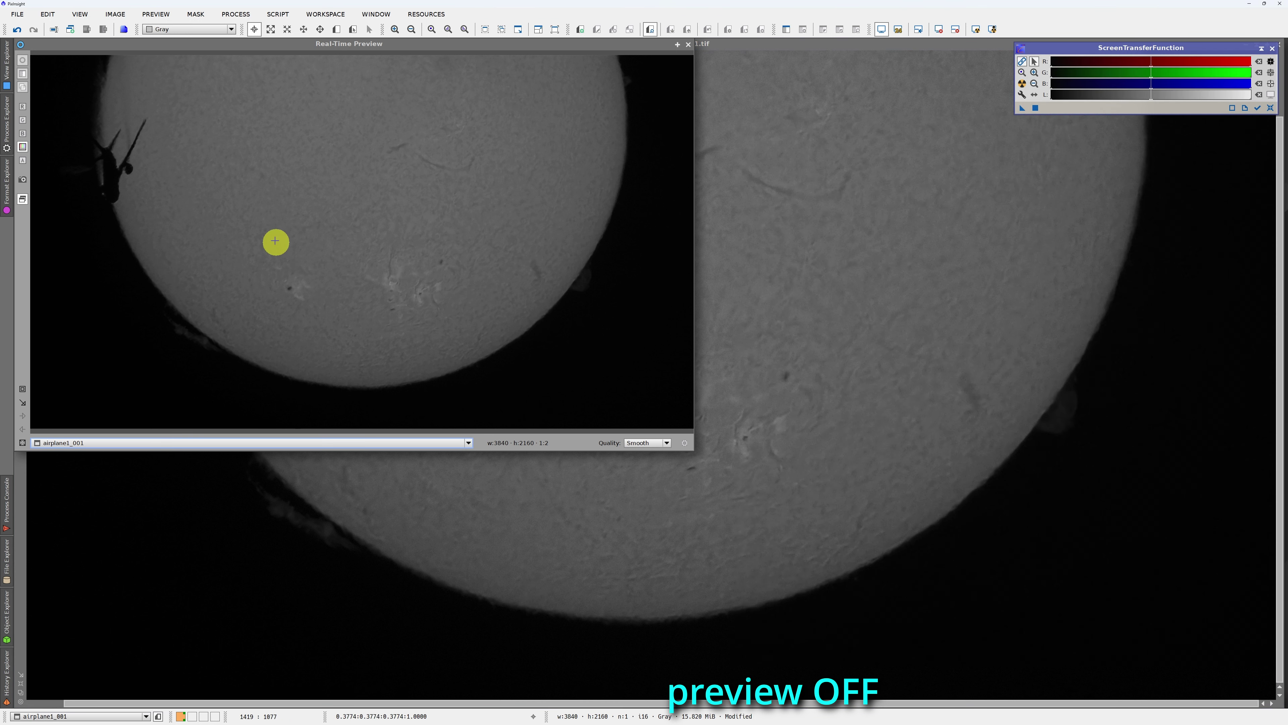
# In CurvesTransformation, add quarter and three-quarter points, lift the dark-tone point, and apply to airplane1_001
pyautogui.click(244, 20)
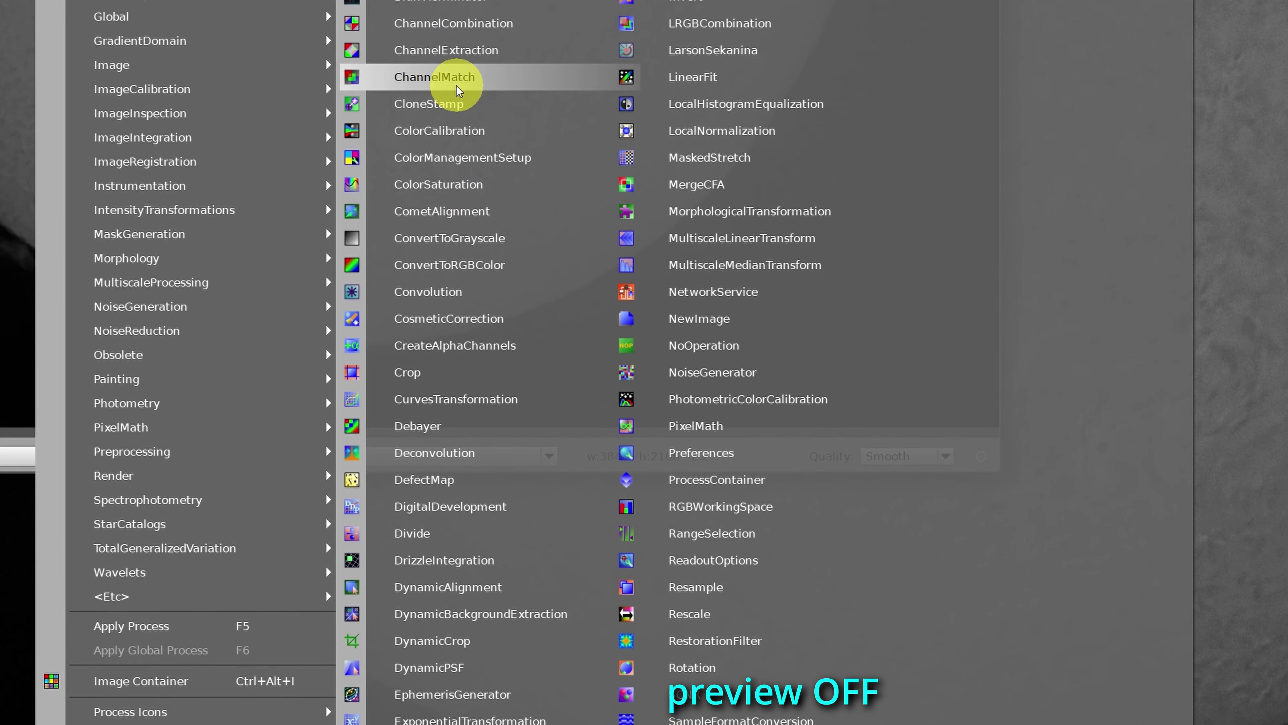
pyautogui.click(459, 399)
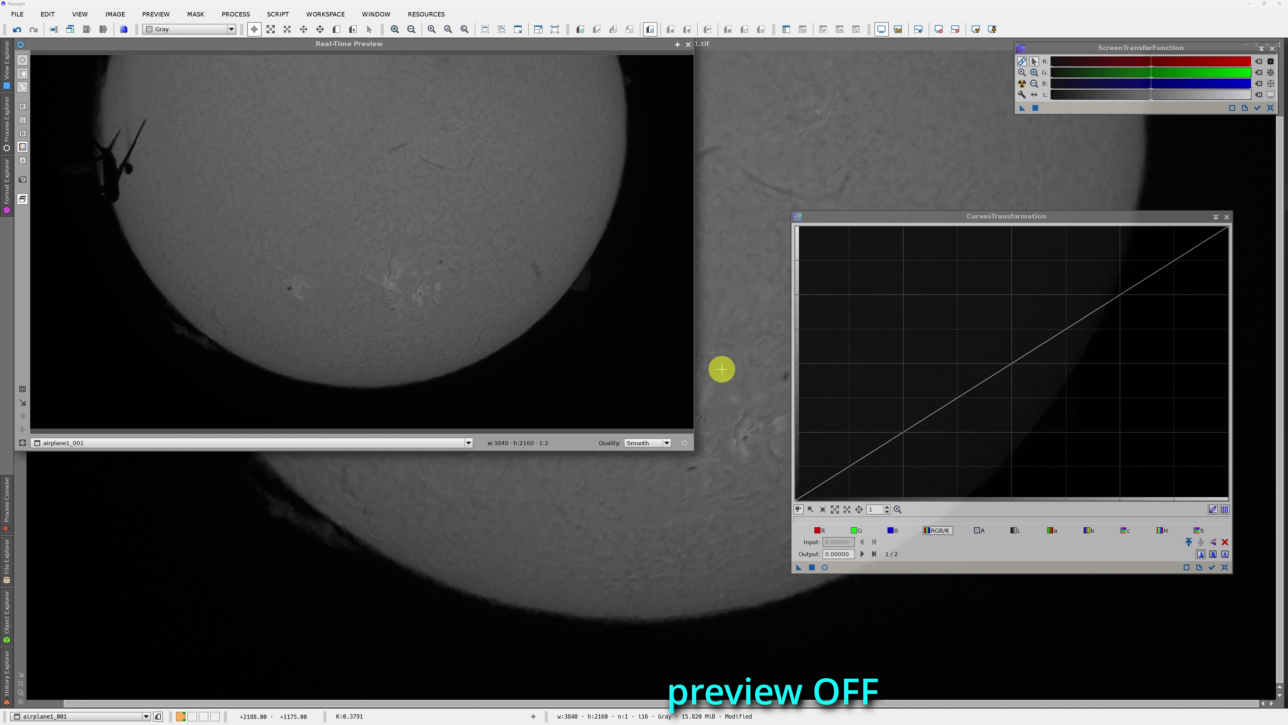
pyautogui.click(904, 432)
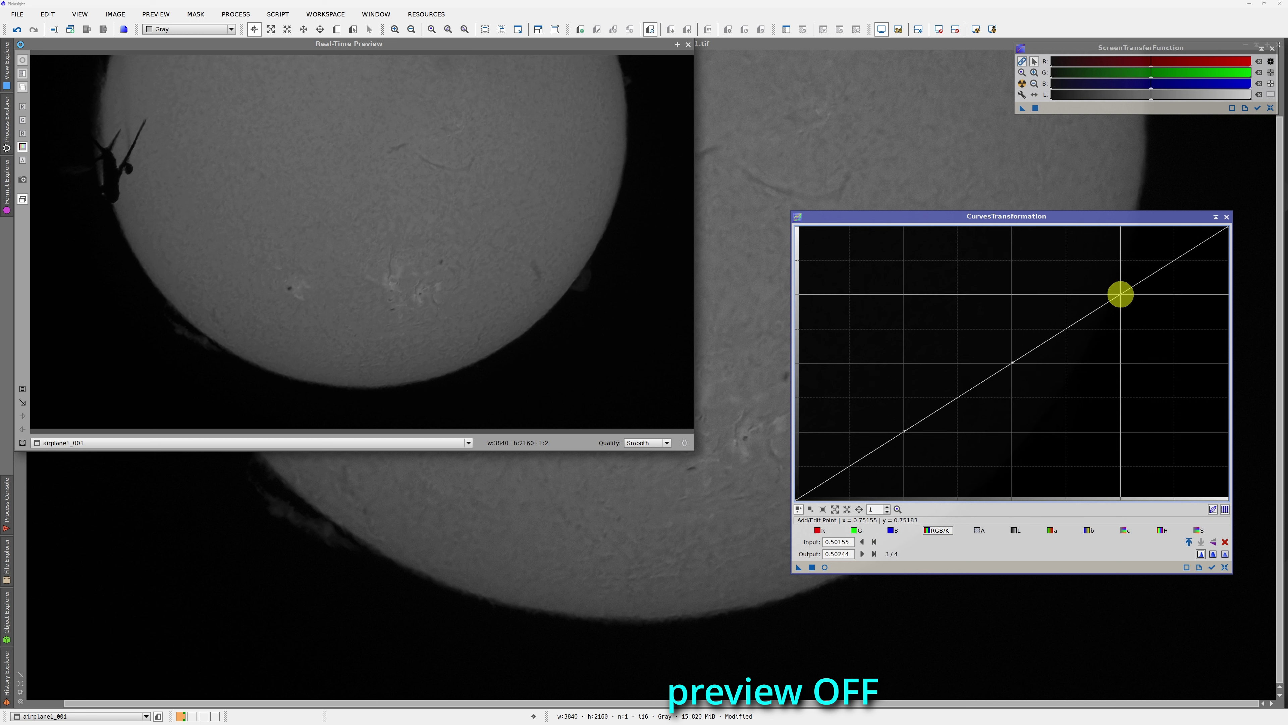
pyautogui.click(1120, 294)
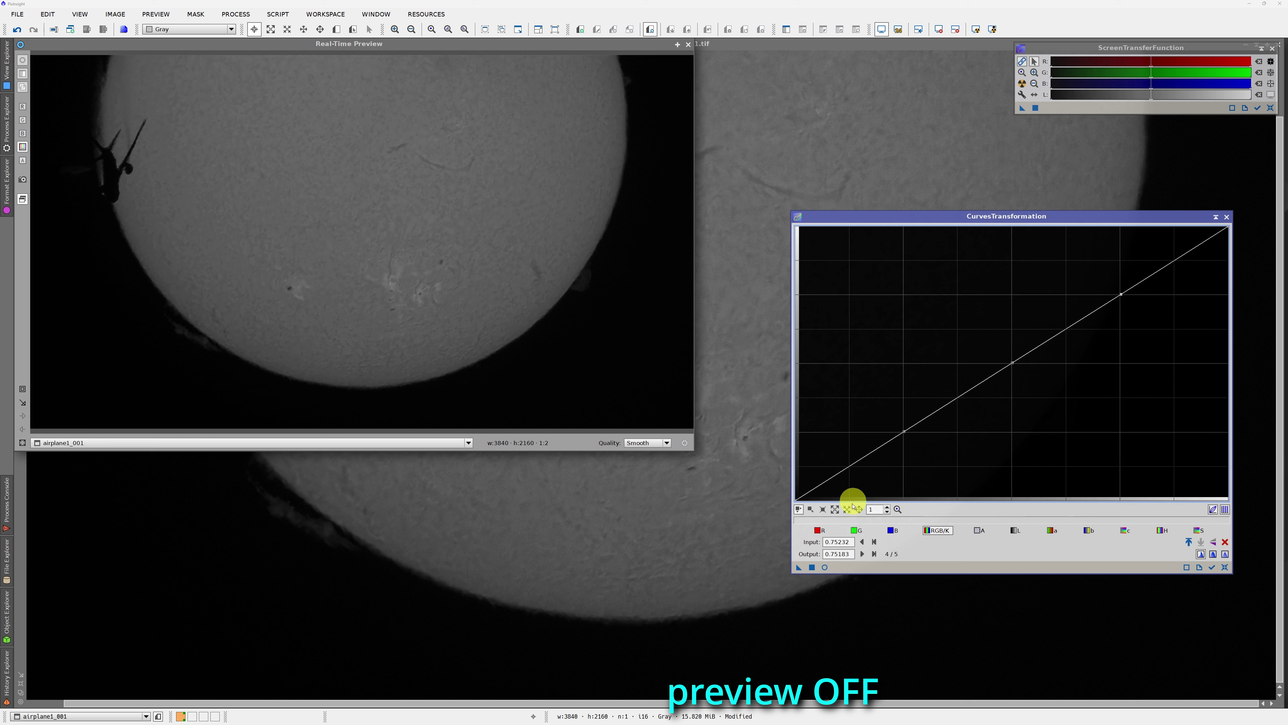
pyautogui.click(825, 568)
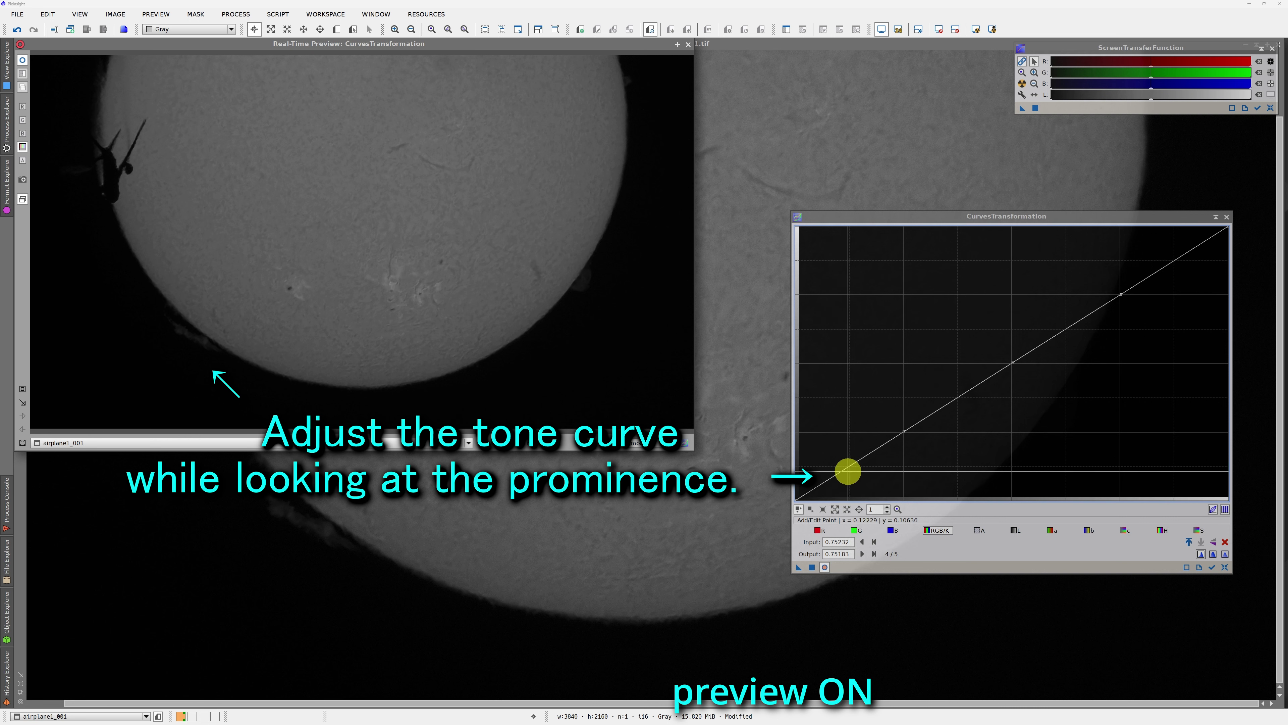
pyautogui.moveTo(852, 464); pyautogui.dragTo(837, 447)
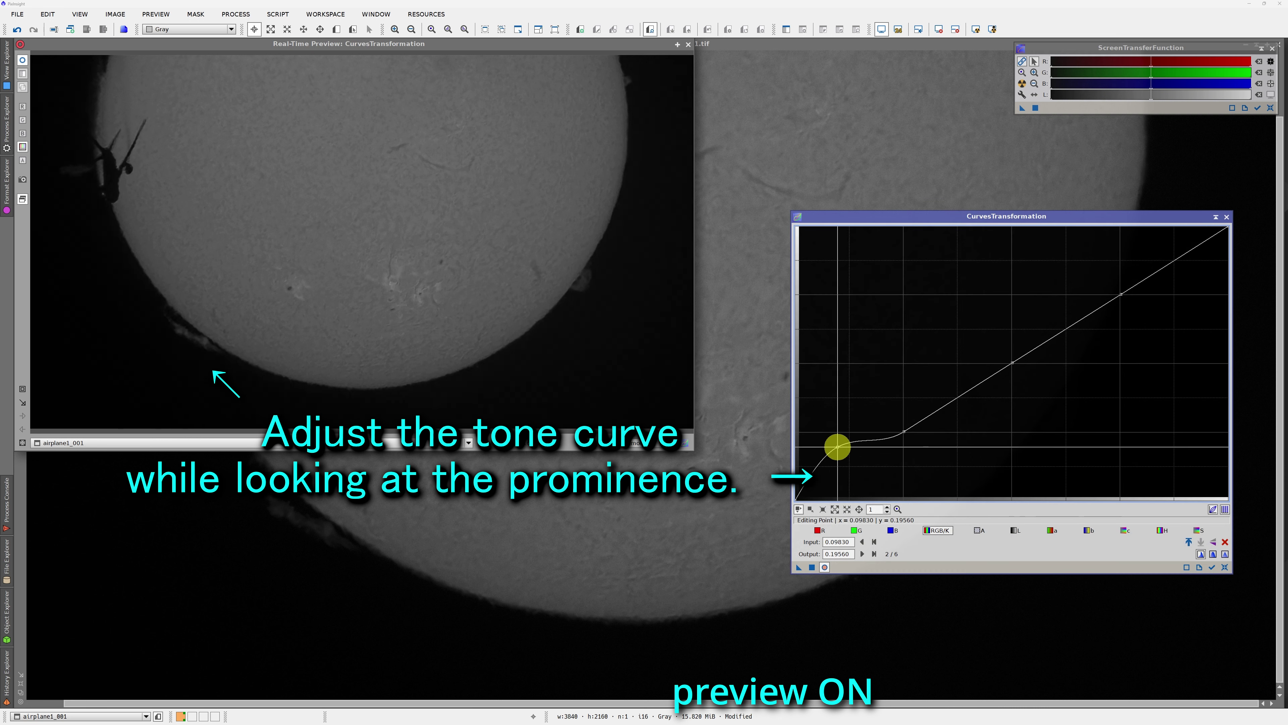
pyautogui.moveTo(838, 447); pyautogui.dragTo(829, 443)
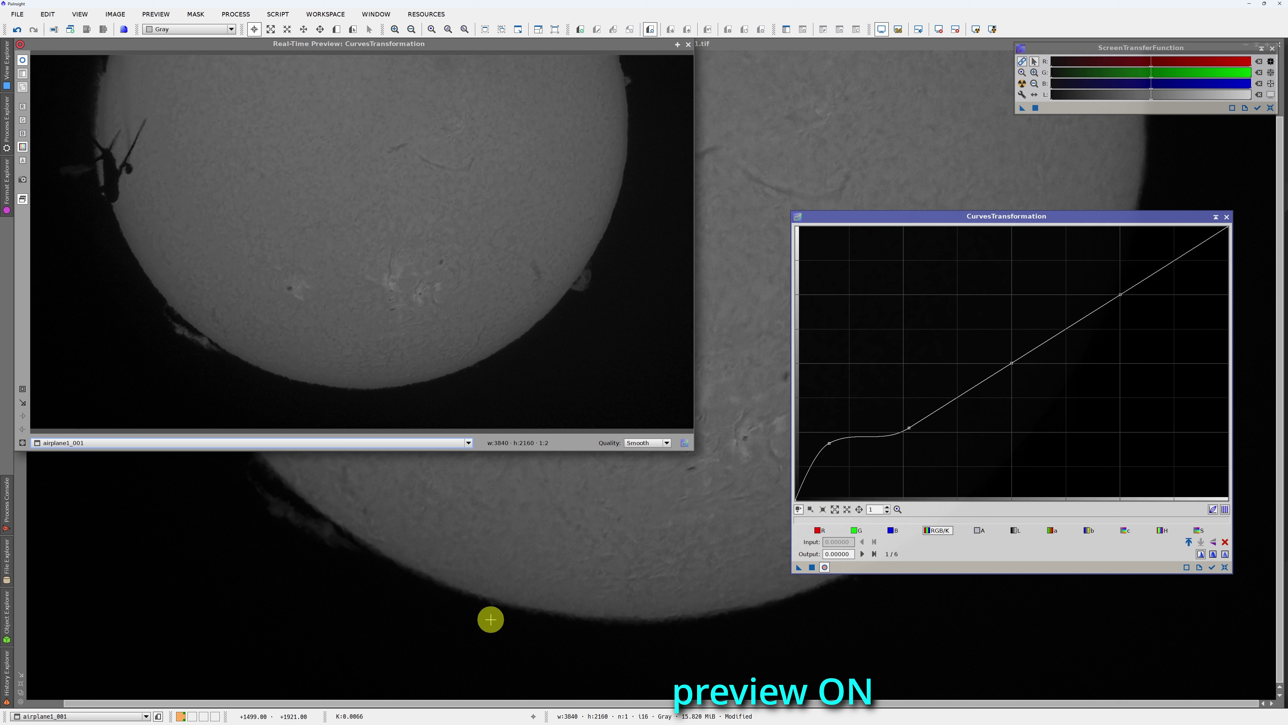
pyautogui.click(825, 567)
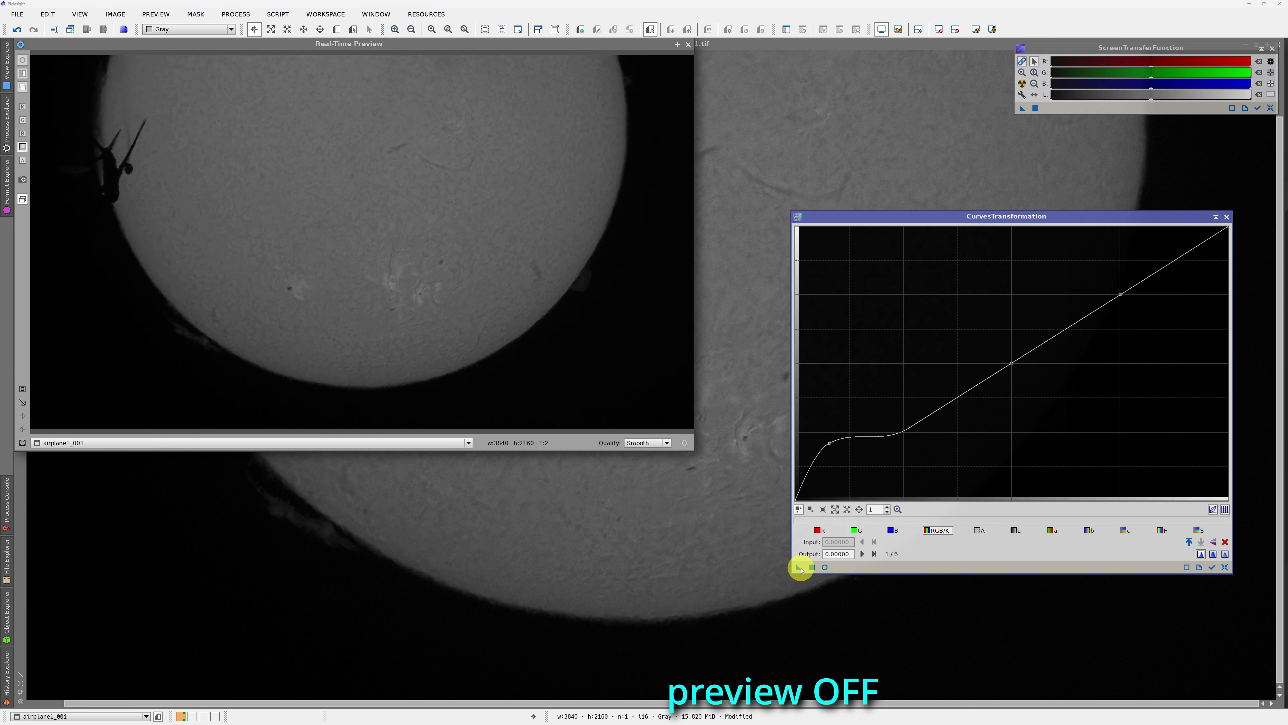
pyautogui.moveTo(799, 570); pyautogui.dragTo(685, 574)
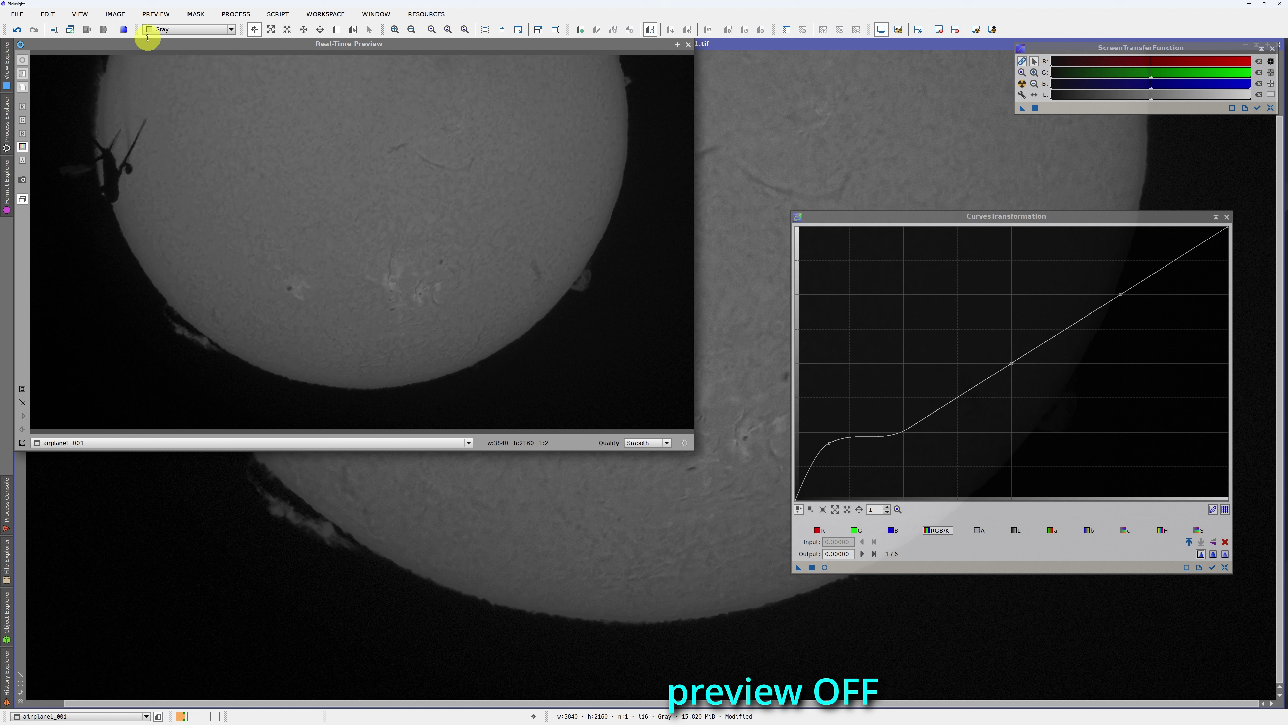
# Convert airplane1_001 to RGB colour, close the preview, and reset the curve to straight
pyautogui.click(118, 16)
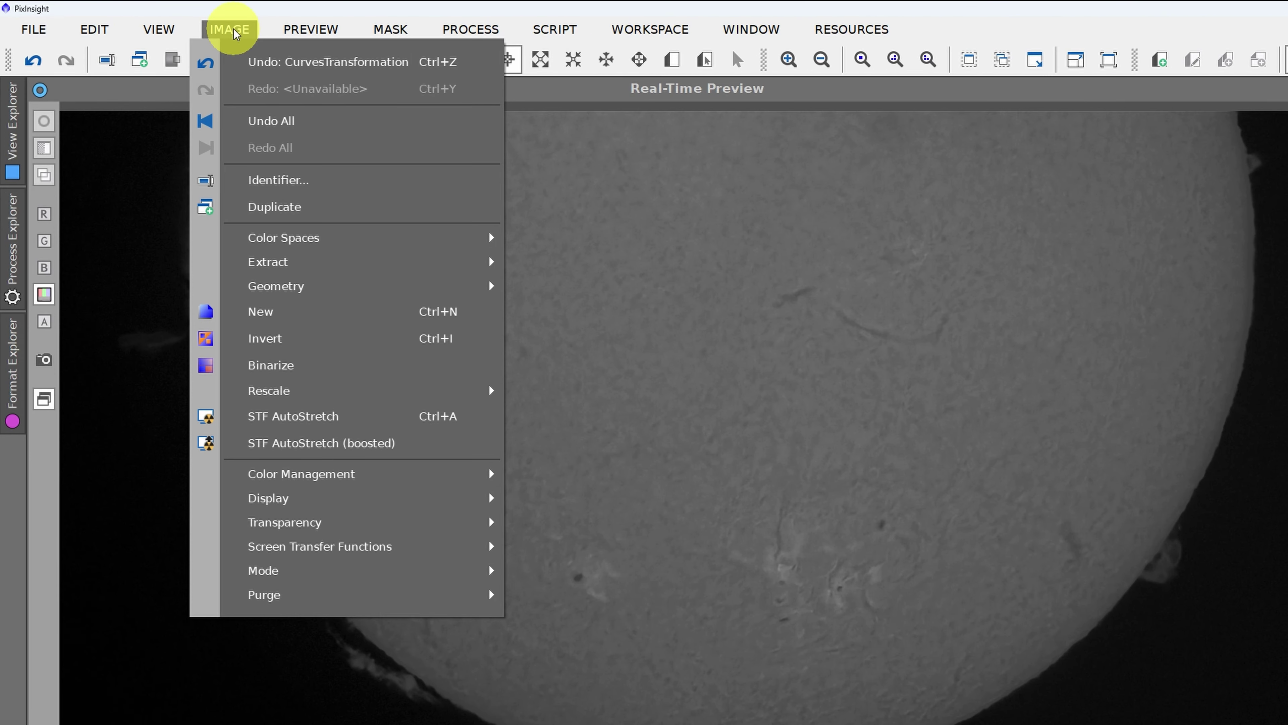
pyautogui.moveTo(283, 238)
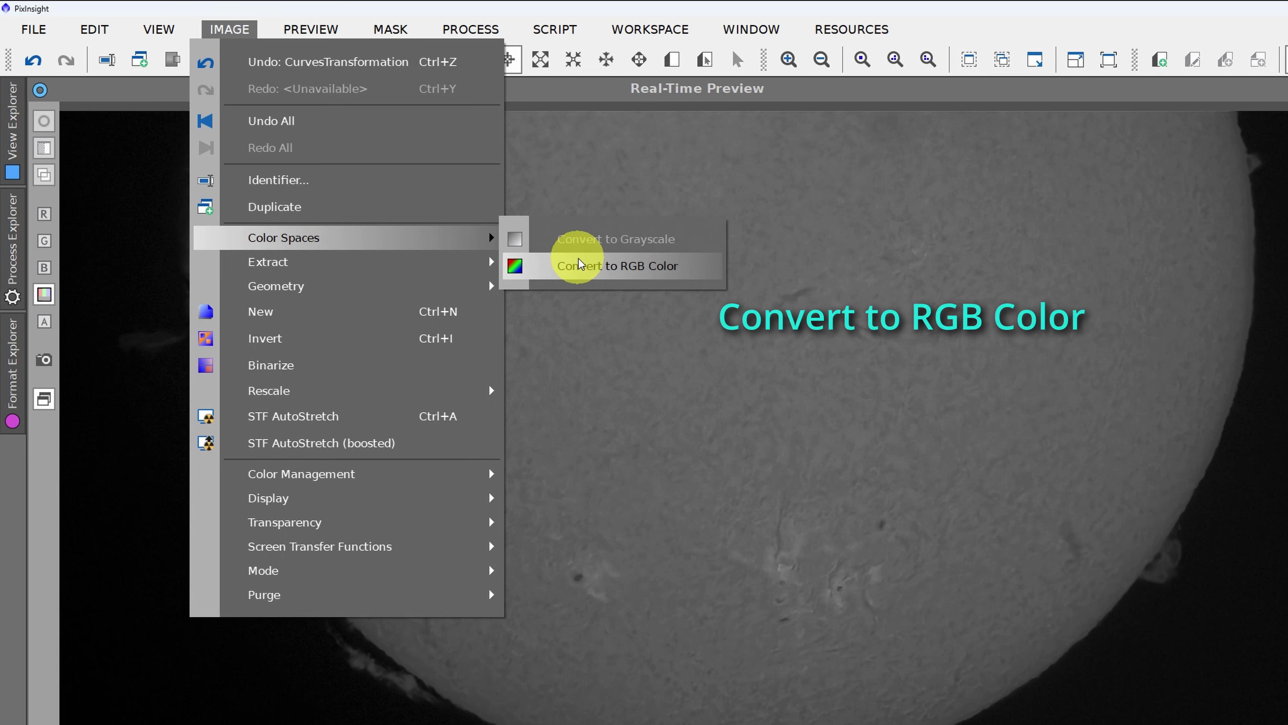
pyautogui.click(583, 271)
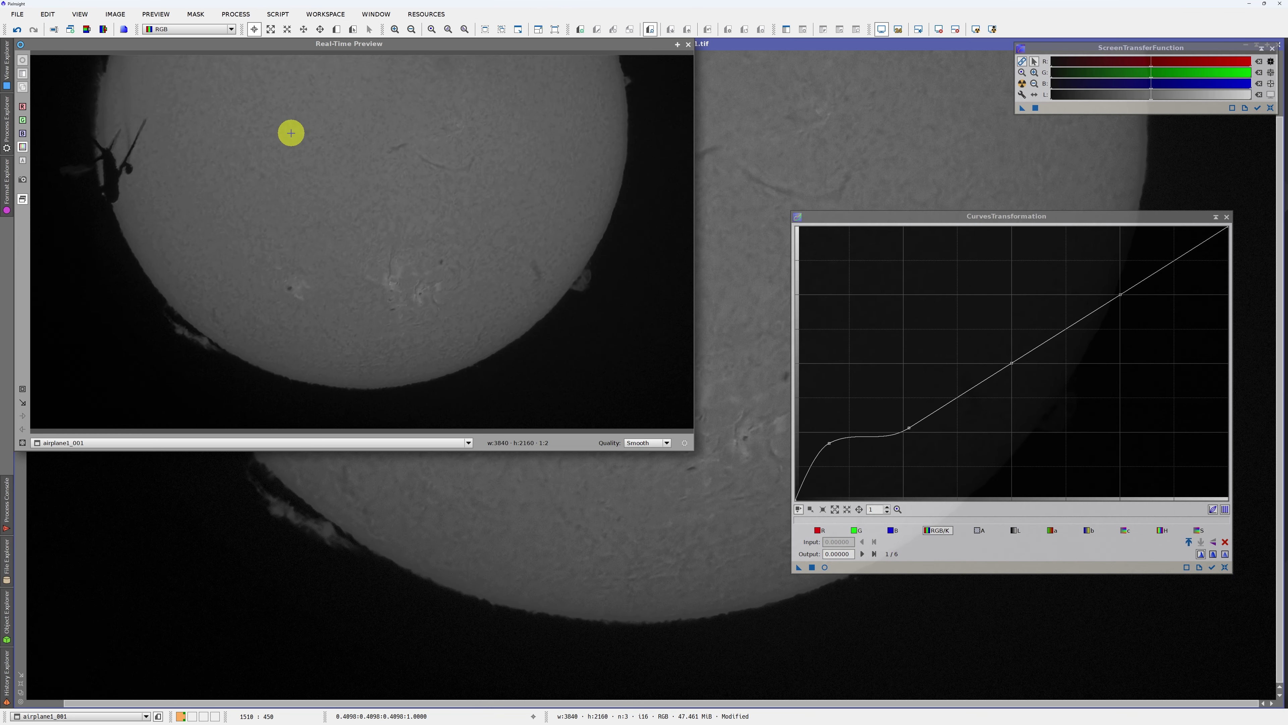
pyautogui.click(688, 47)
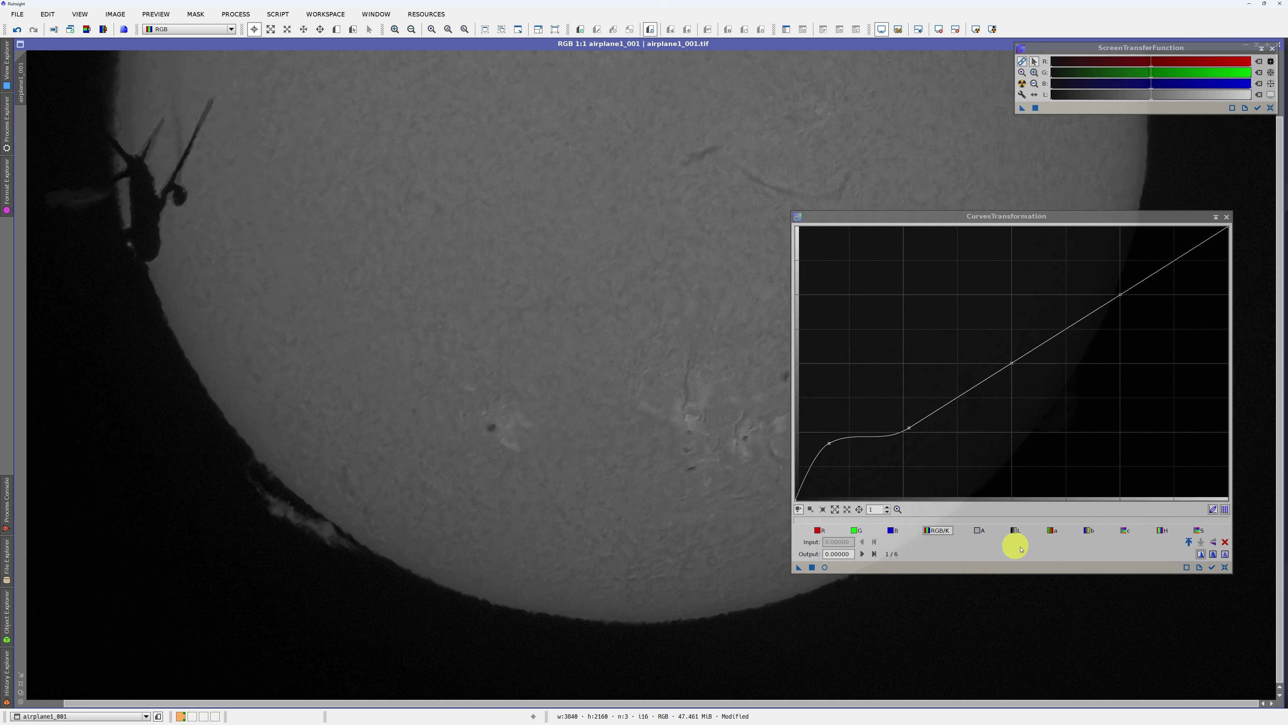
pyautogui.click(1226, 567)
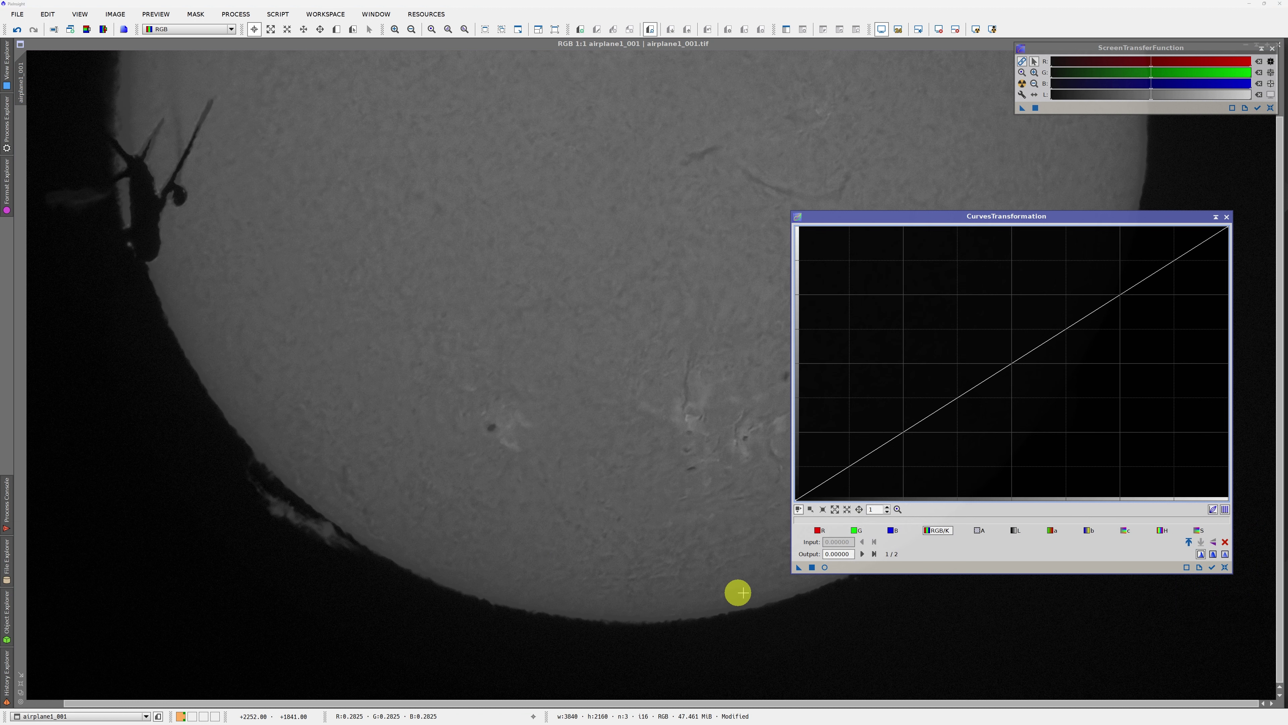
# With live preview on, bend the red curve upward and lift the green curve slightly
pyautogui.click(825, 567)
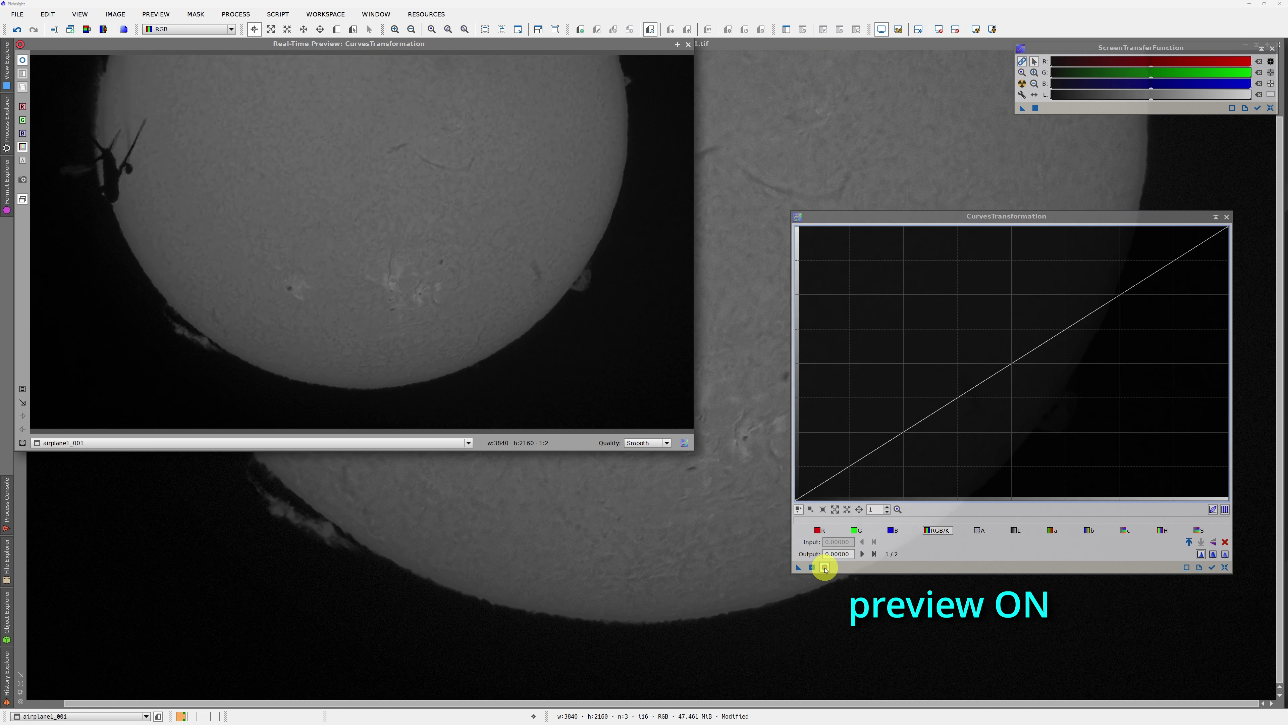
pyautogui.click(818, 531)
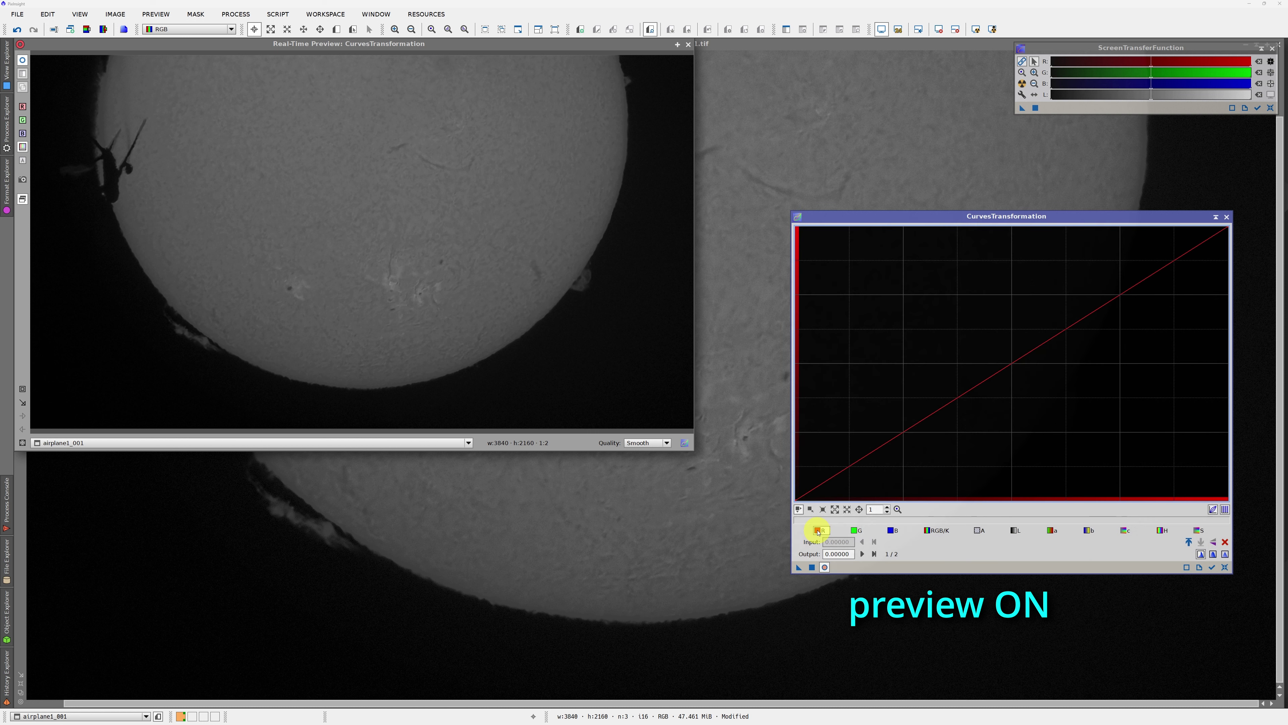
pyautogui.click(879, 448)
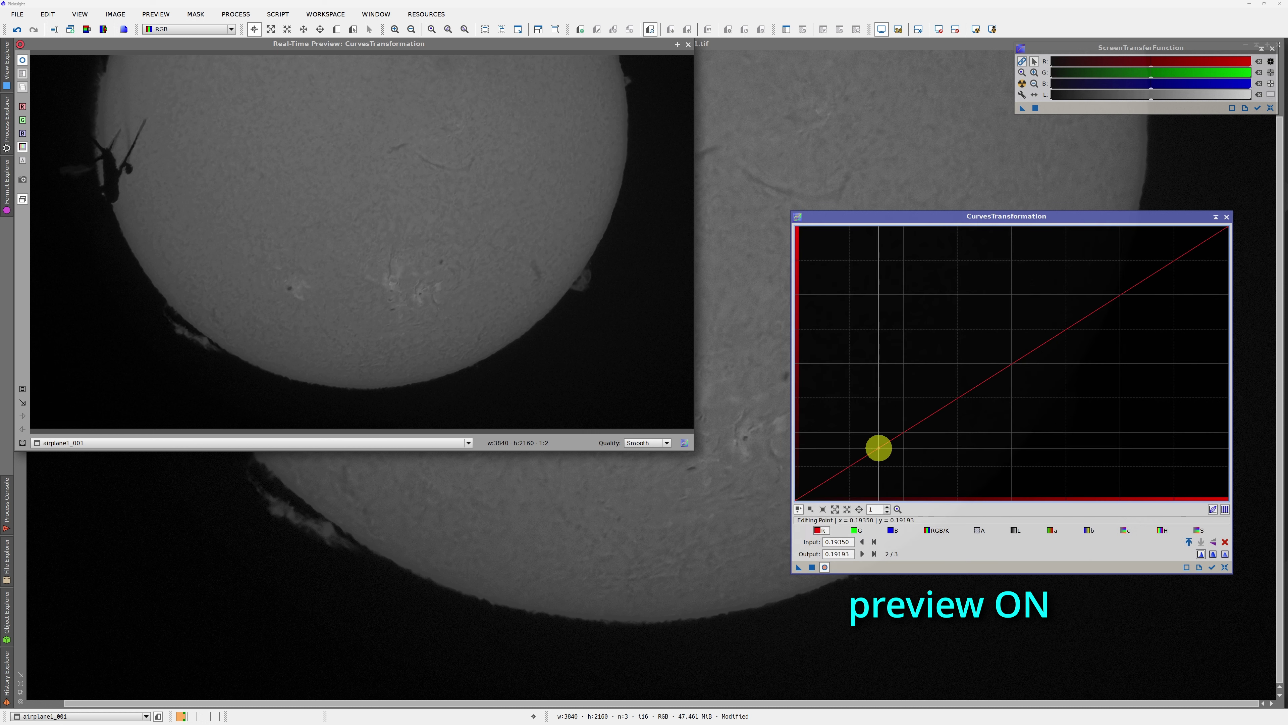
pyautogui.moveTo(879, 447); pyautogui.dragTo(851, 419)
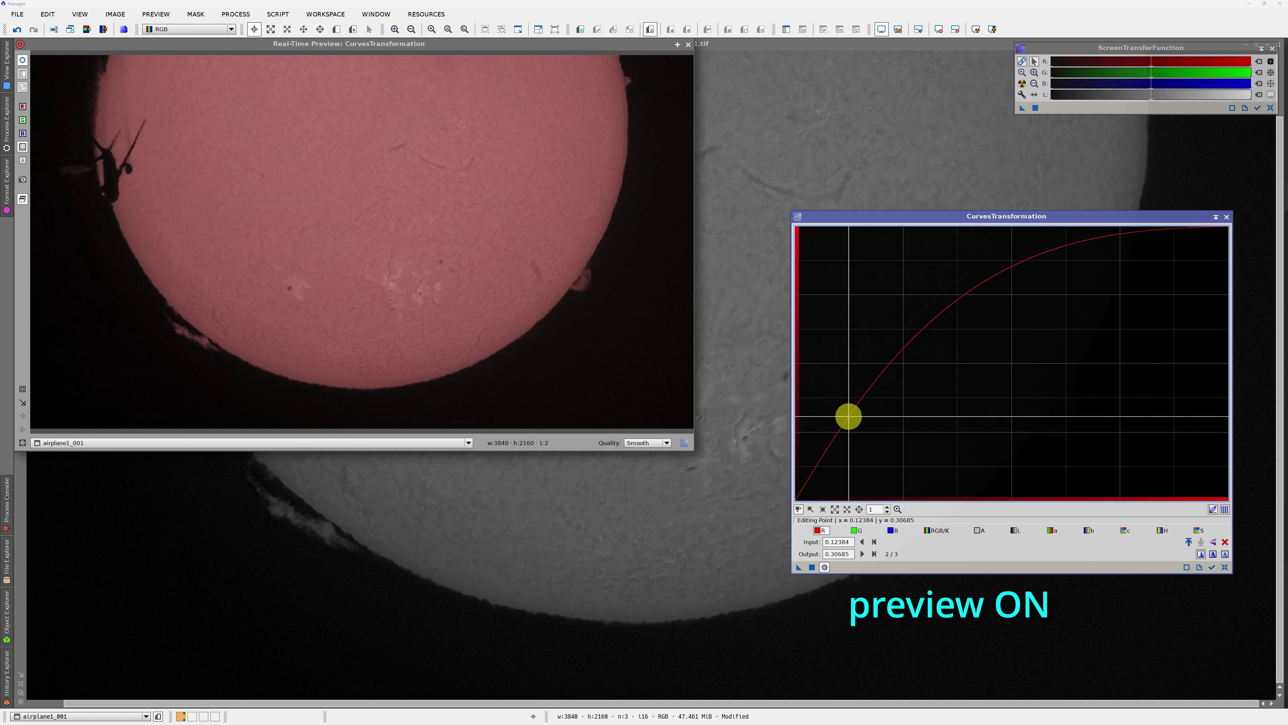
pyautogui.click(861, 531)
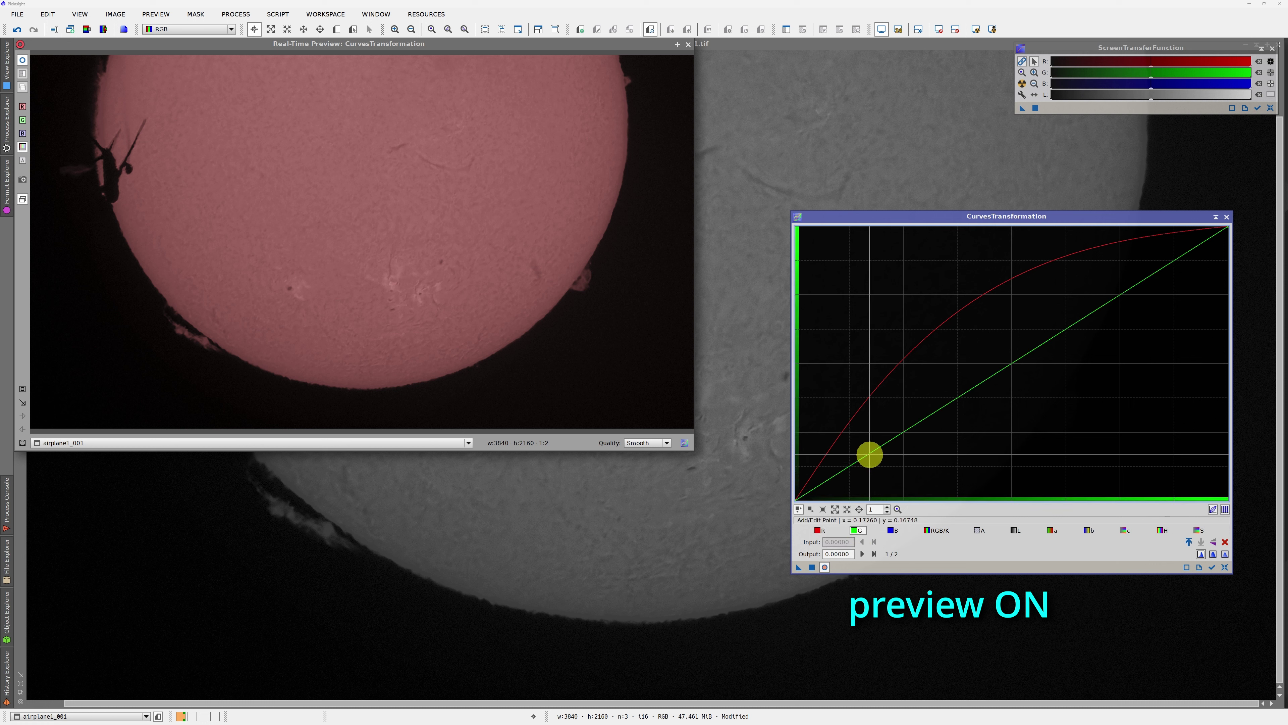
pyautogui.moveTo(869, 455); pyautogui.dragTo(874, 459)
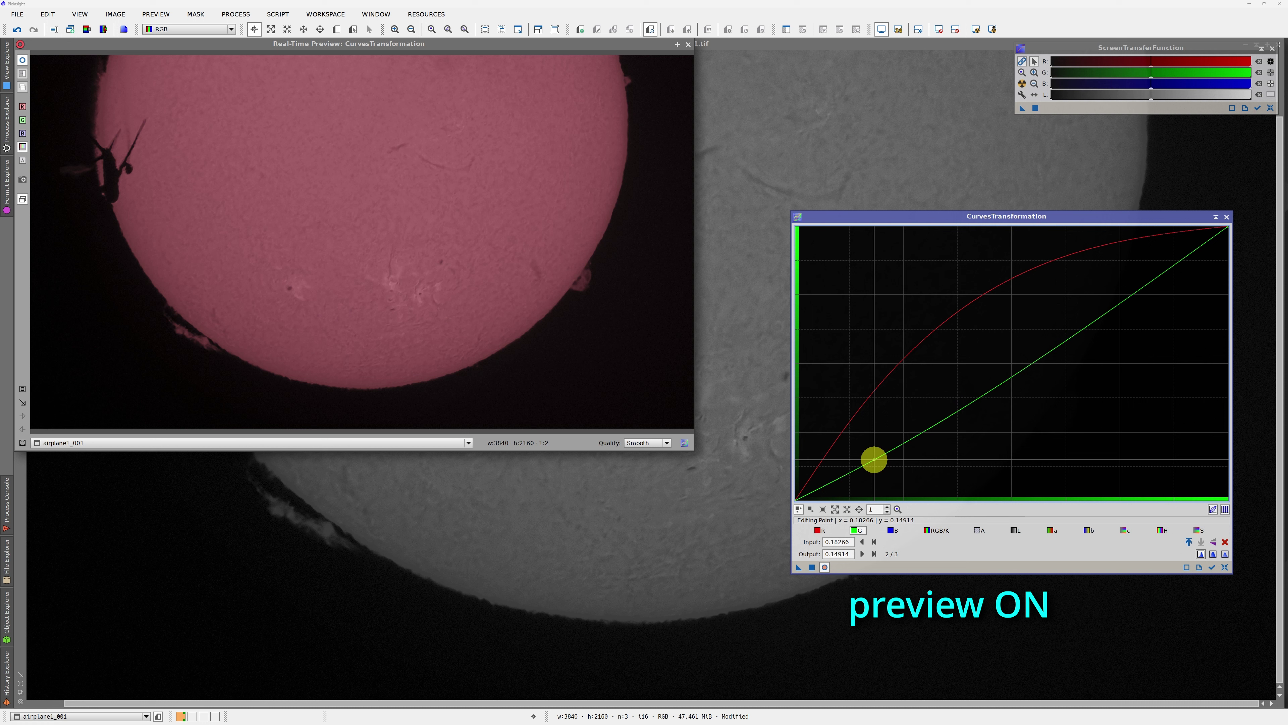
pyautogui.moveTo(874, 460); pyautogui.dragTo(872, 458)
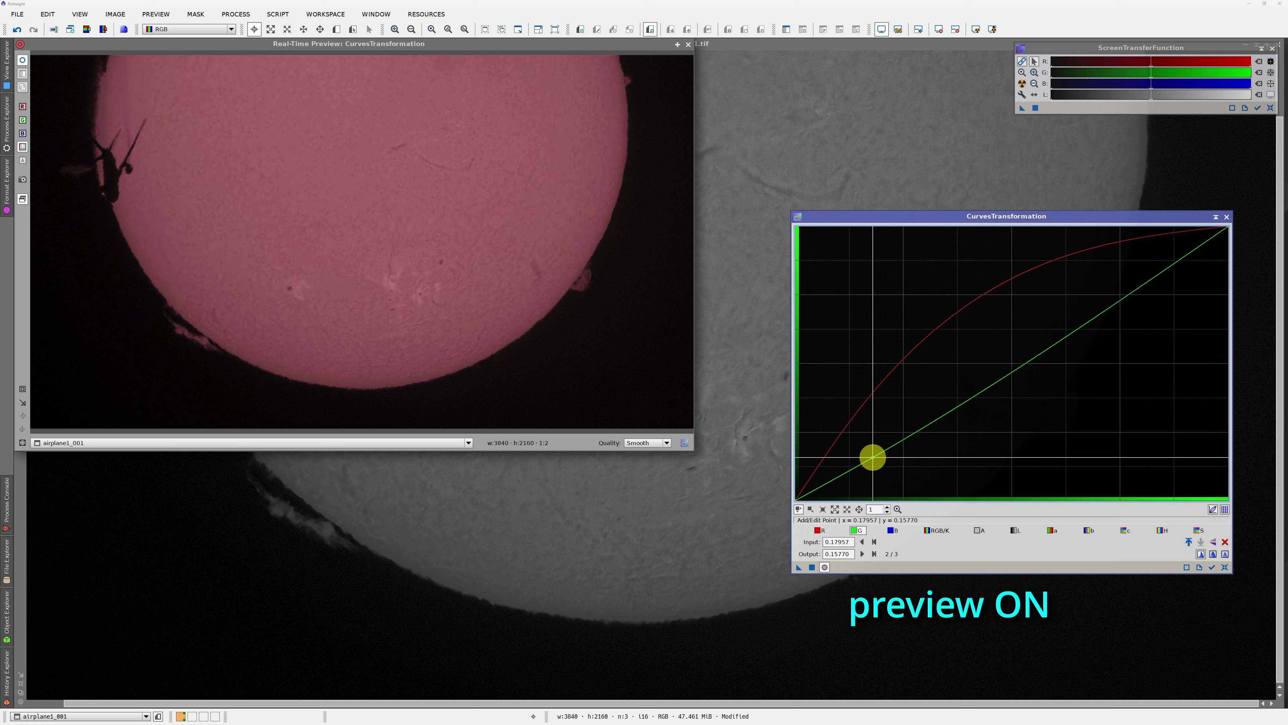
# Pull the blue curve down and apply the colour curves to airplane1_001
pyautogui.click(894, 529)
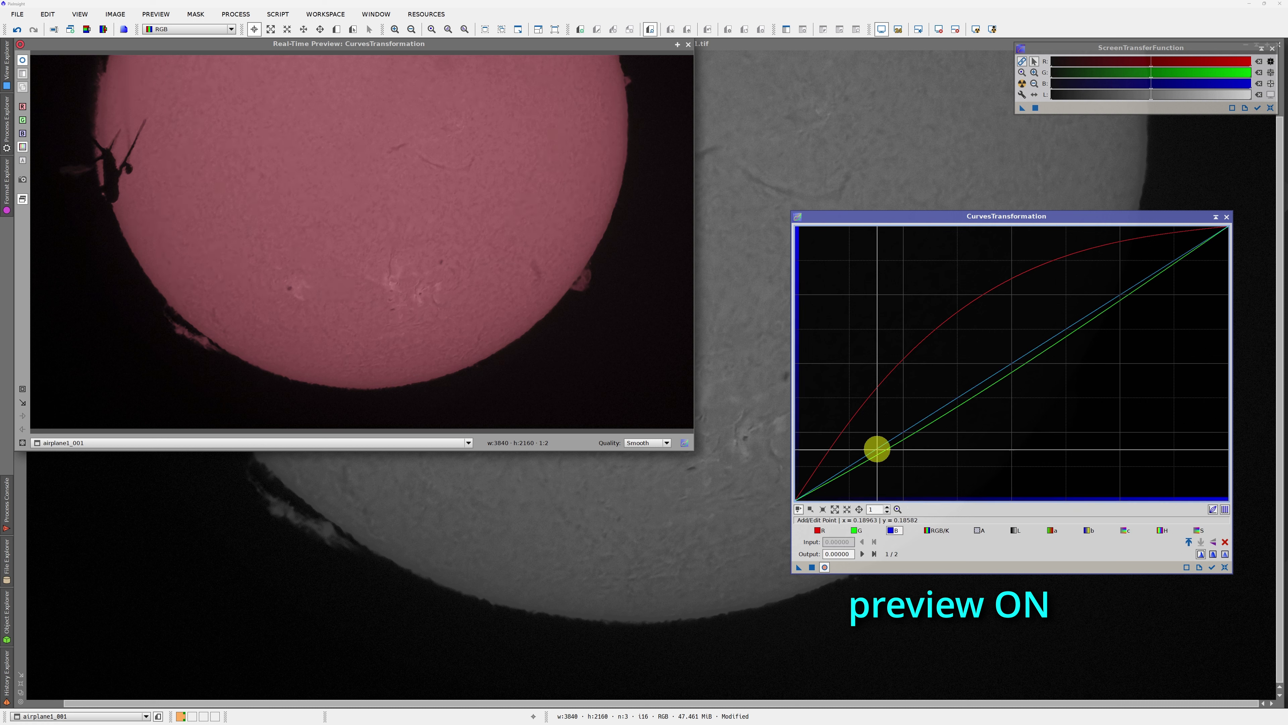
pyautogui.moveTo(877, 444); pyautogui.dragTo(951, 476)
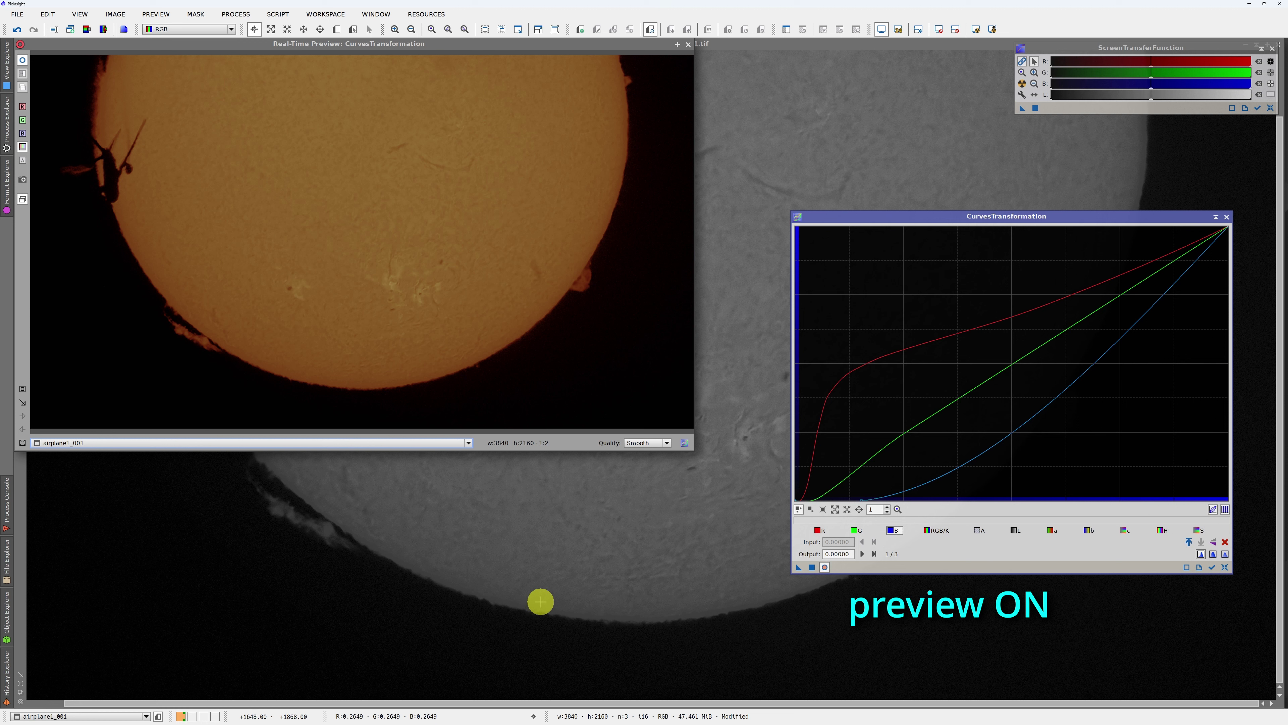
pyautogui.click(824, 567)
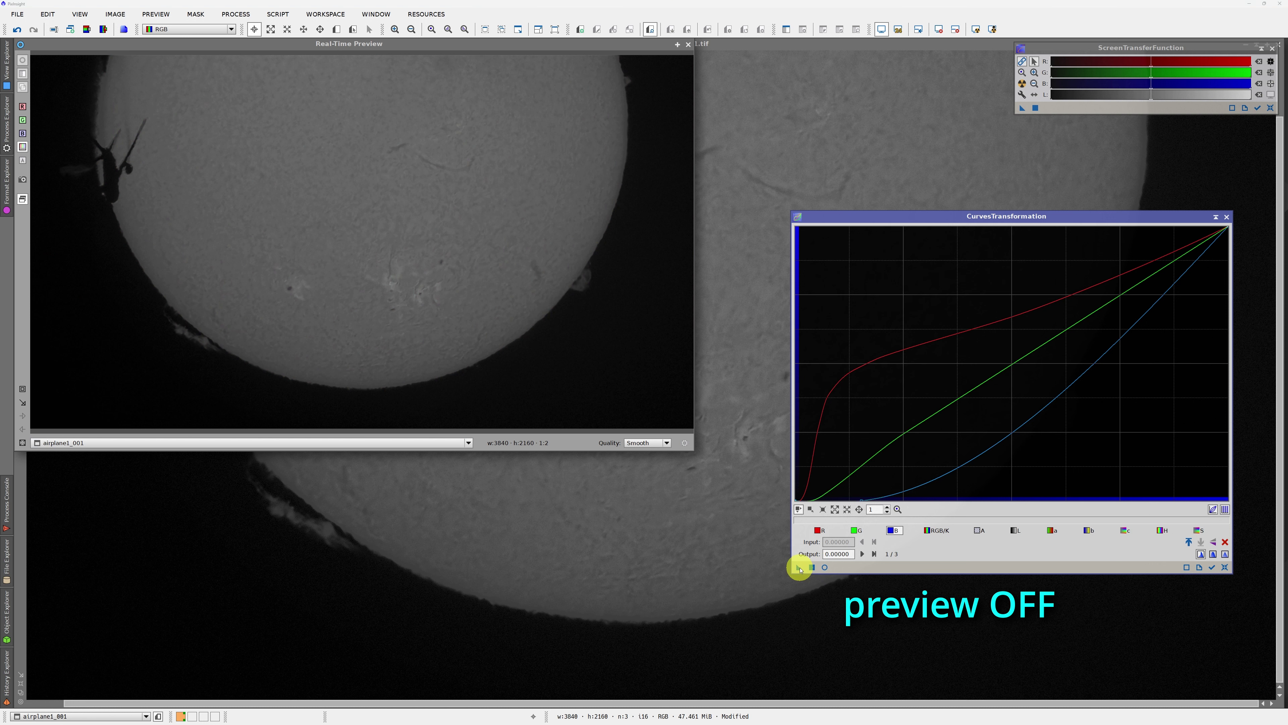
pyautogui.moveTo(800, 569); pyautogui.dragTo(687, 587)
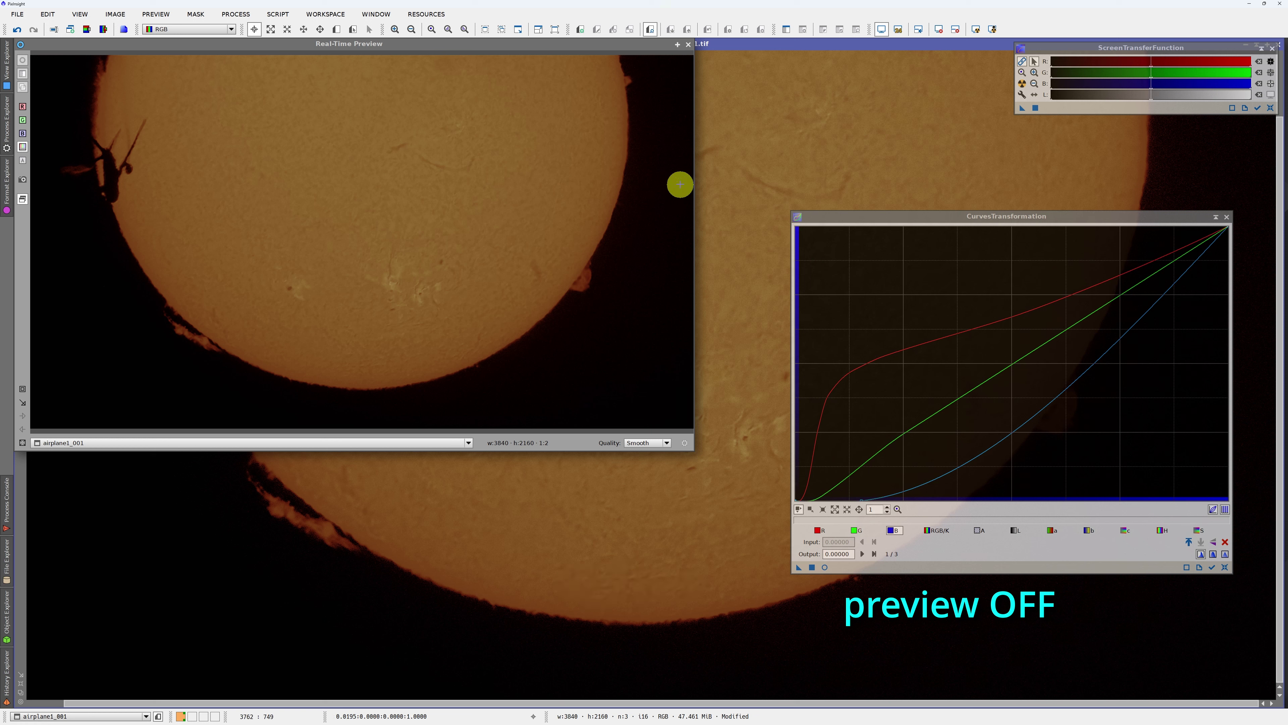
# Close the preview and Curves windows and mirror airplane1_001 horizontally
pyautogui.click(689, 45)
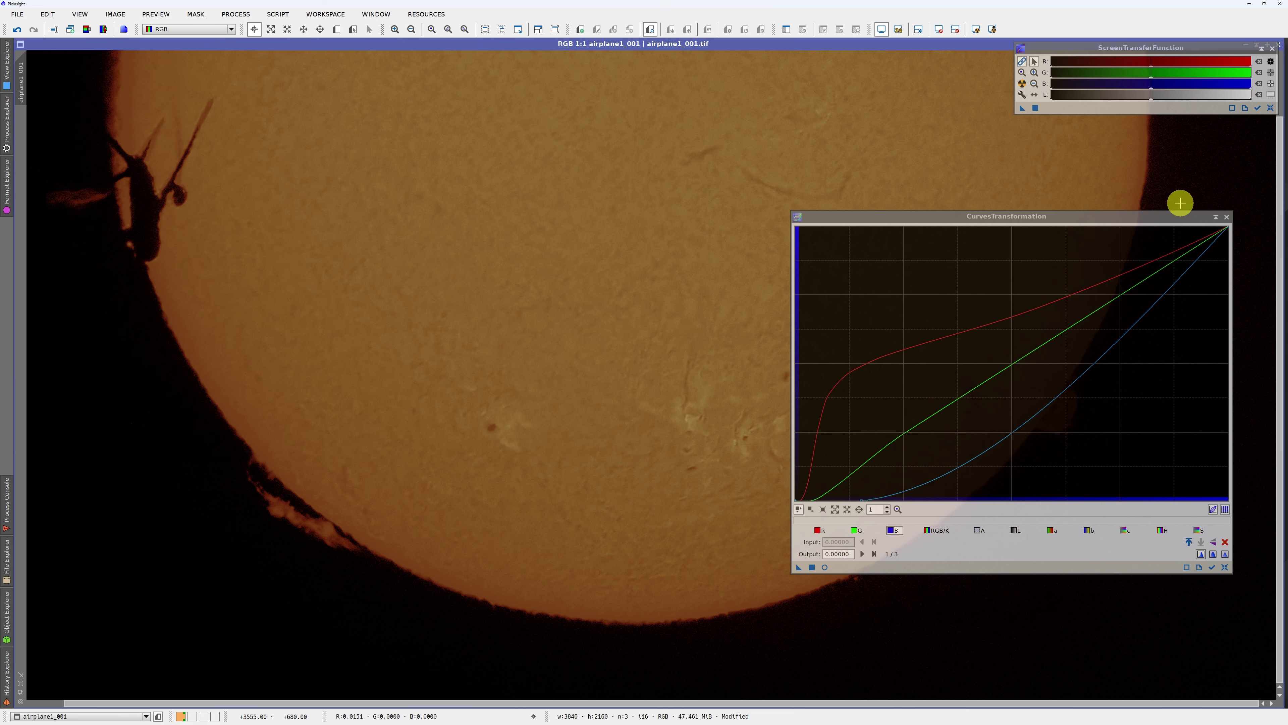
pyautogui.click(1228, 217)
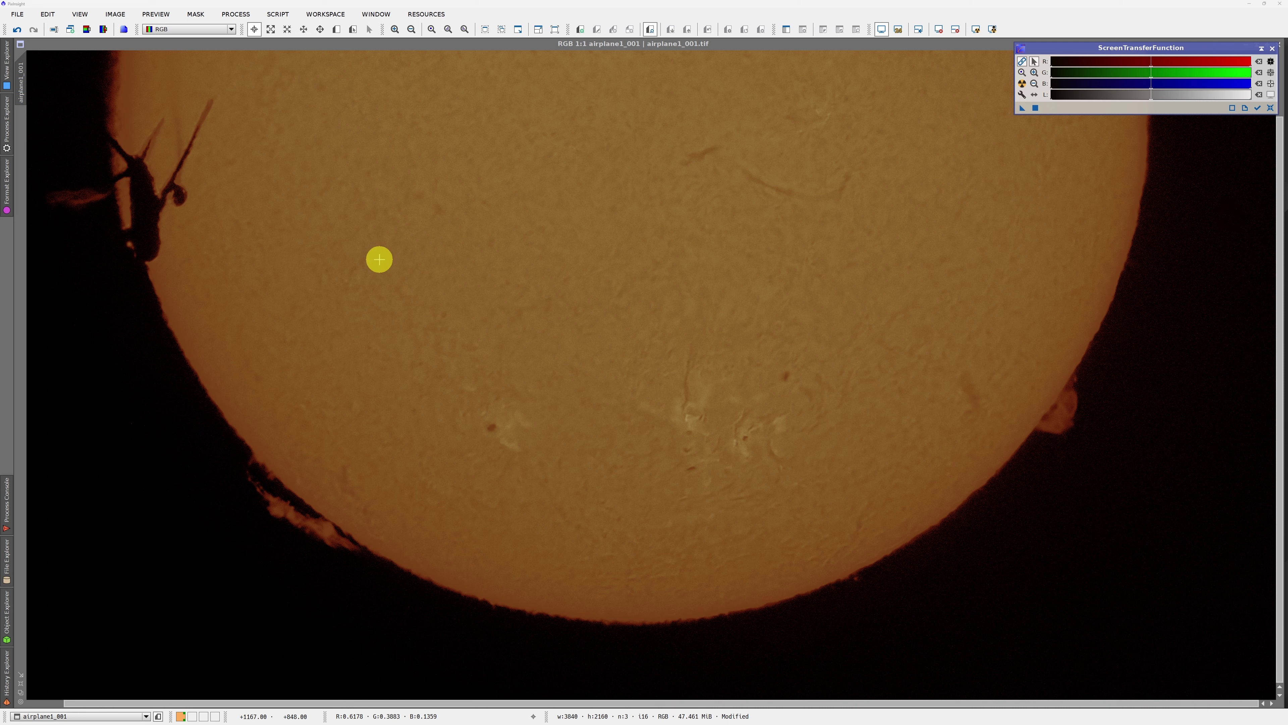
pyautogui.click(116, 15)
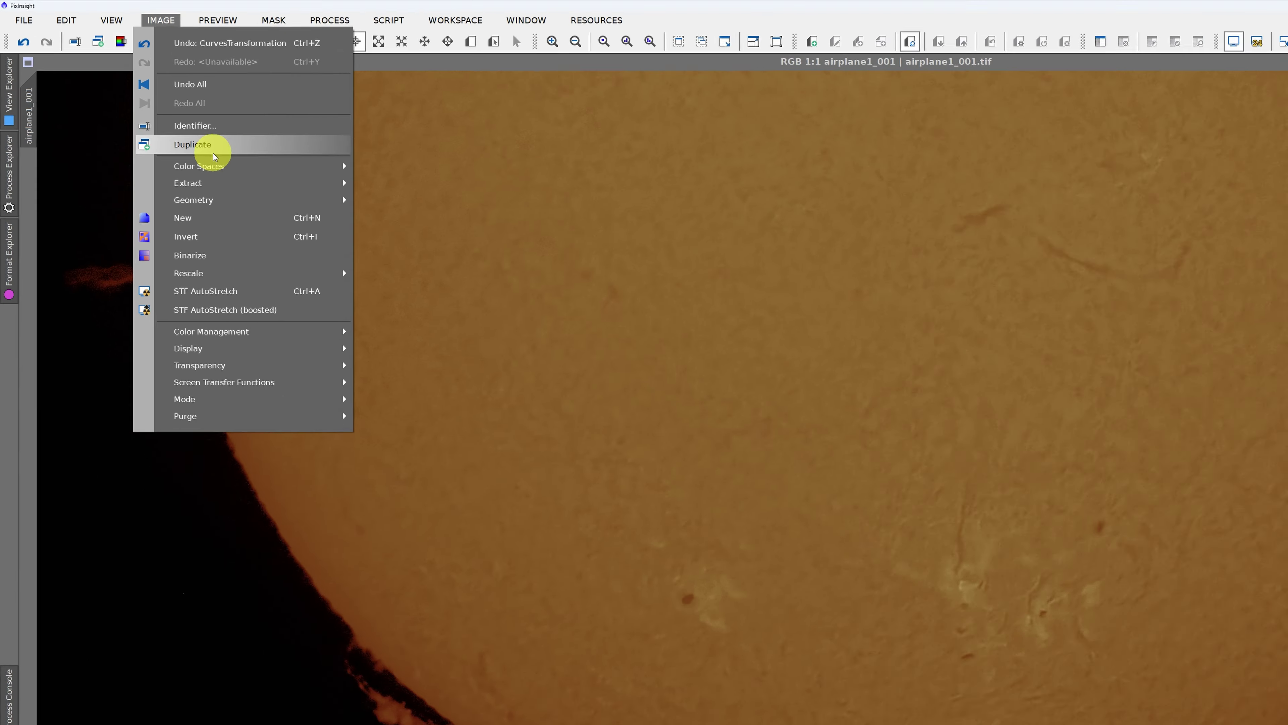
pyautogui.moveTo(276, 286)
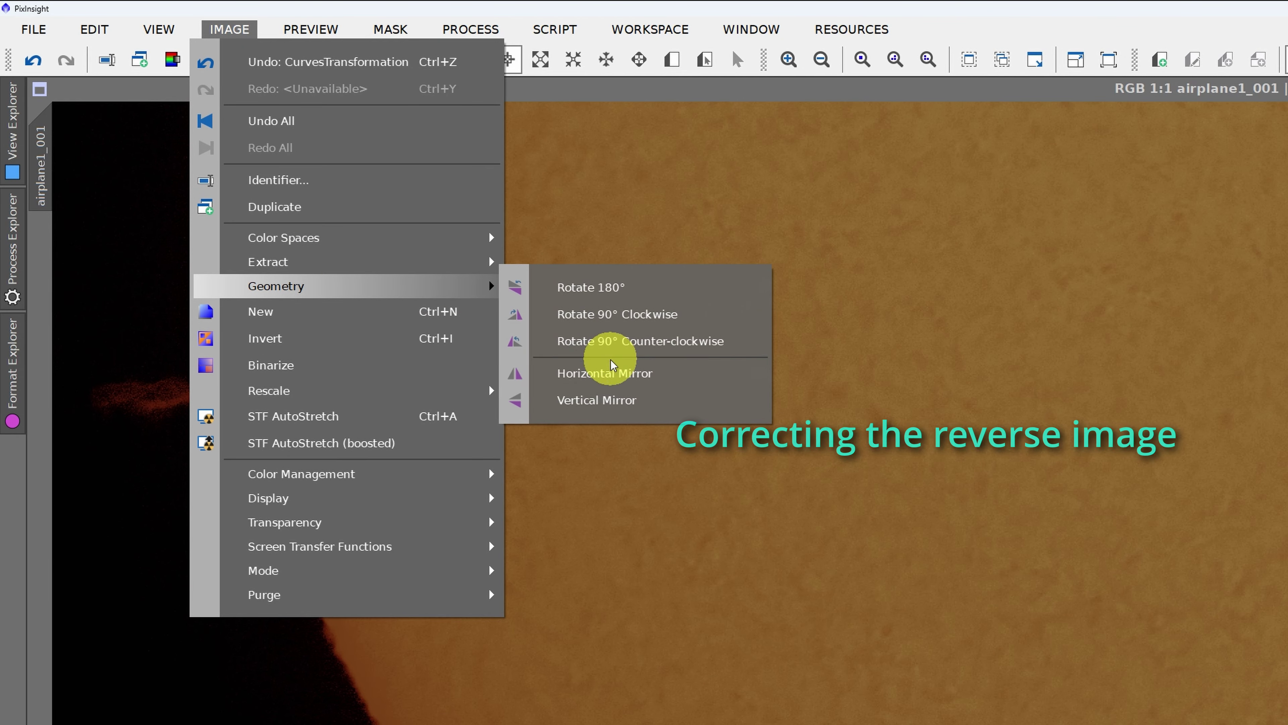
pyautogui.click(609, 375)
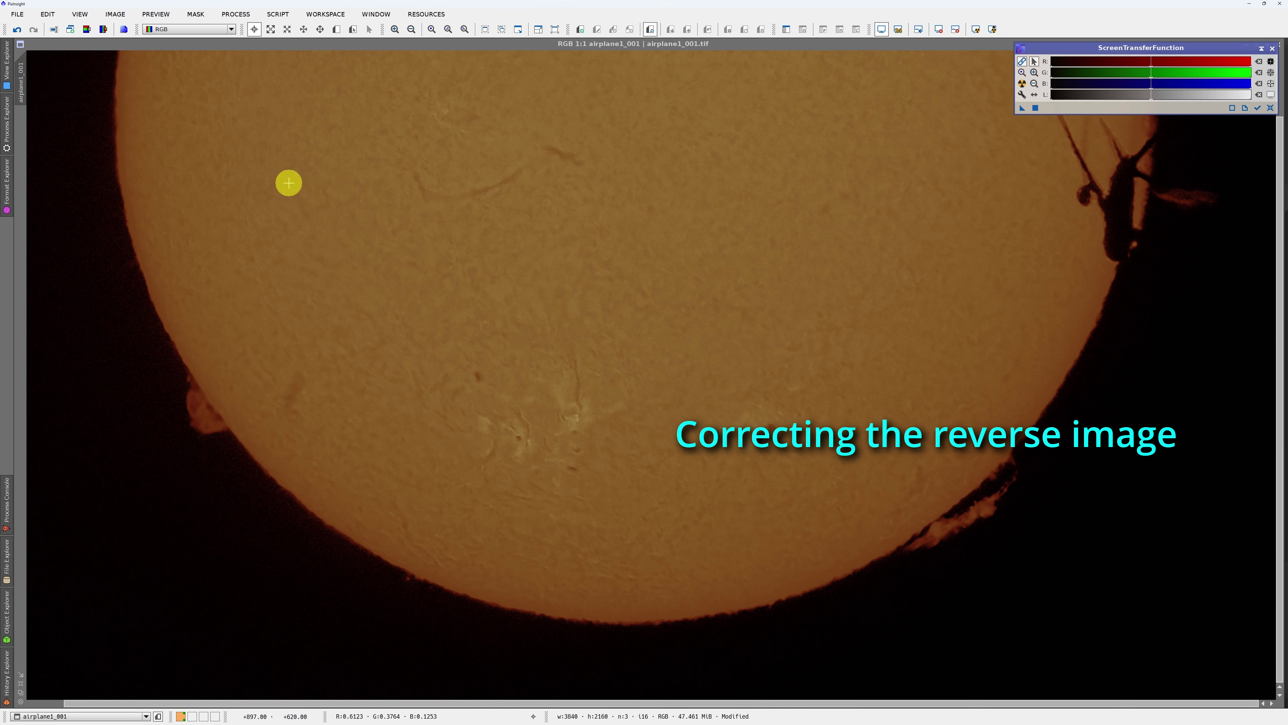
pyautogui.click(236, 15)
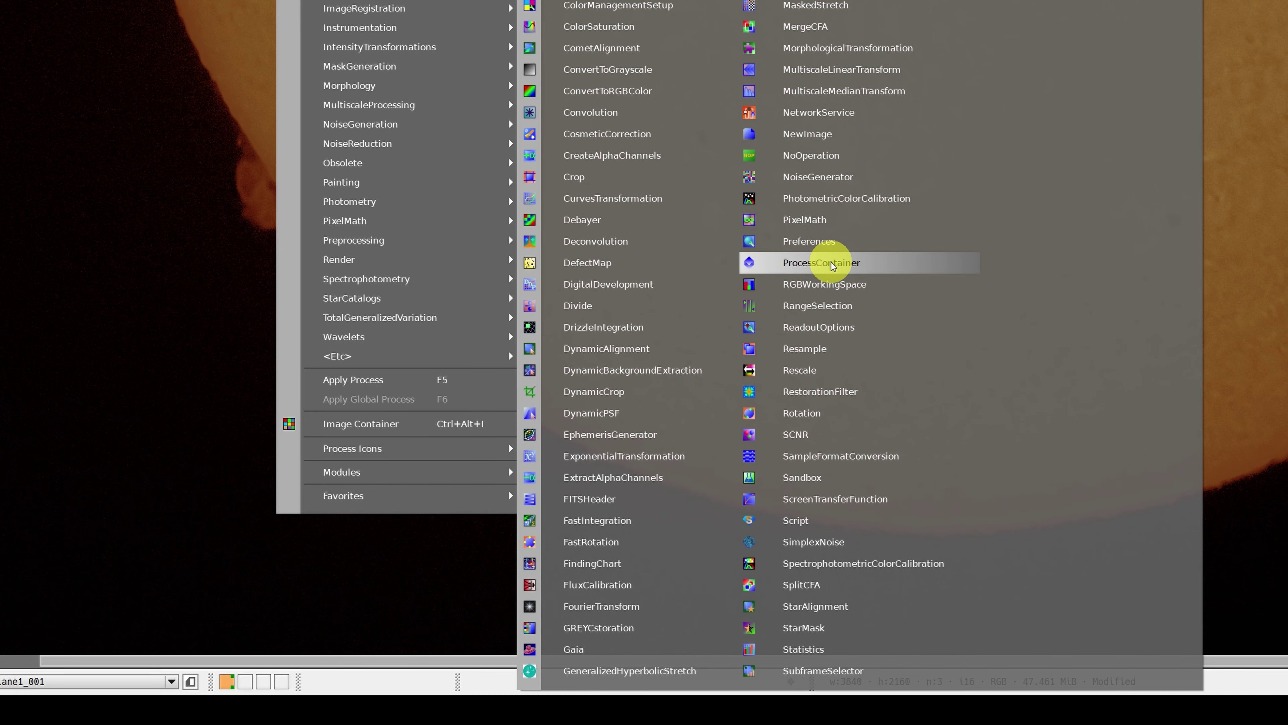
# Create a ProcessContainer and add BlurXTerminator, HistogramTransformation and the first CurvesTransformation from history
pyautogui.click(832, 265)
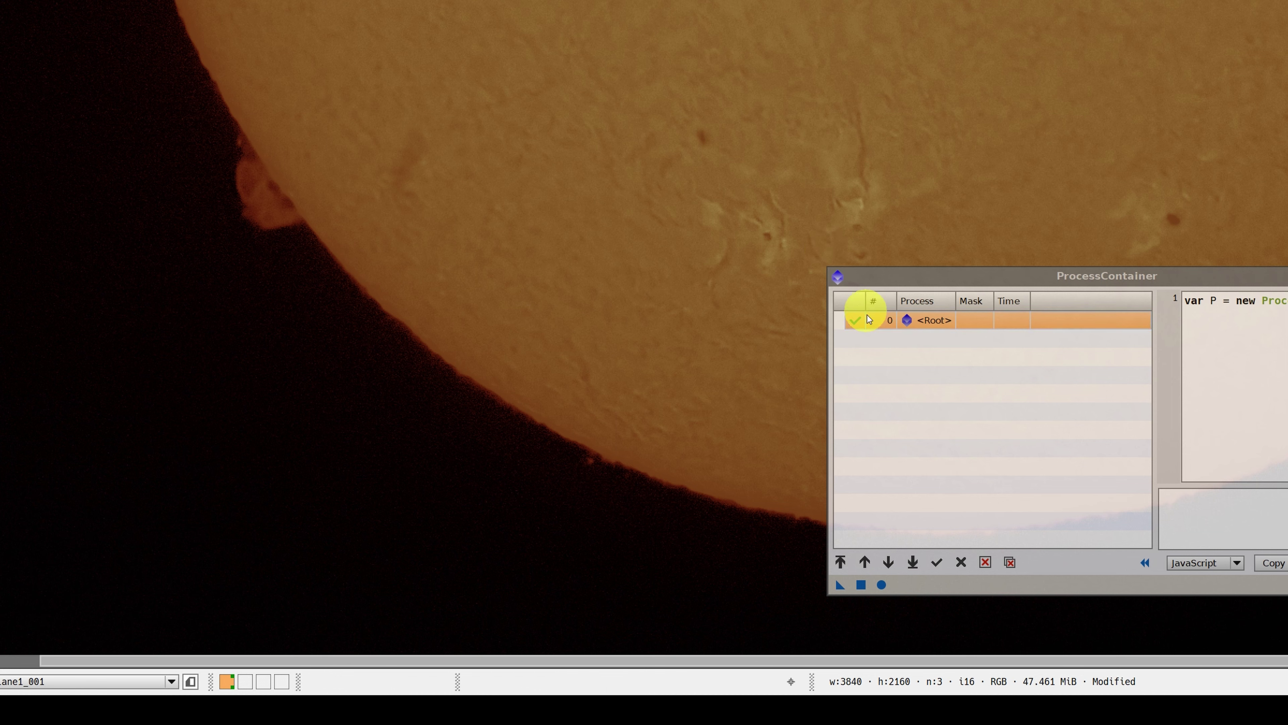
pyautogui.click(861, 441)
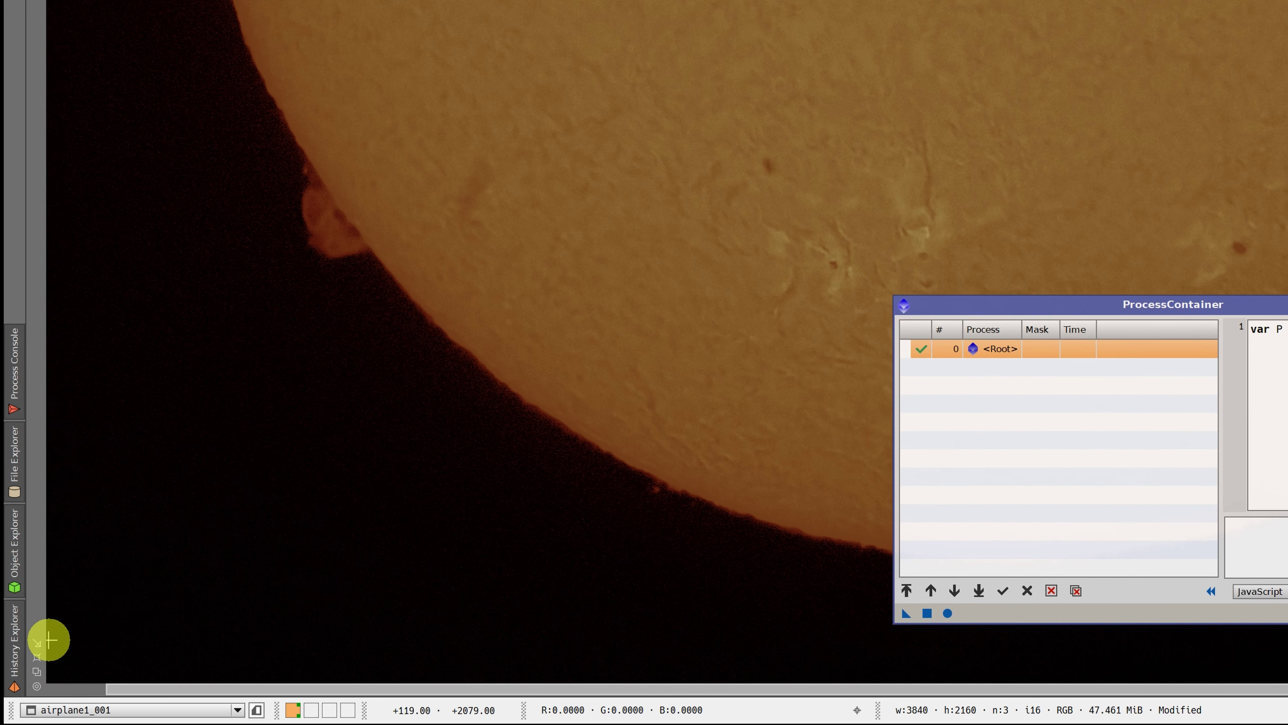
pyautogui.click(18, 639)
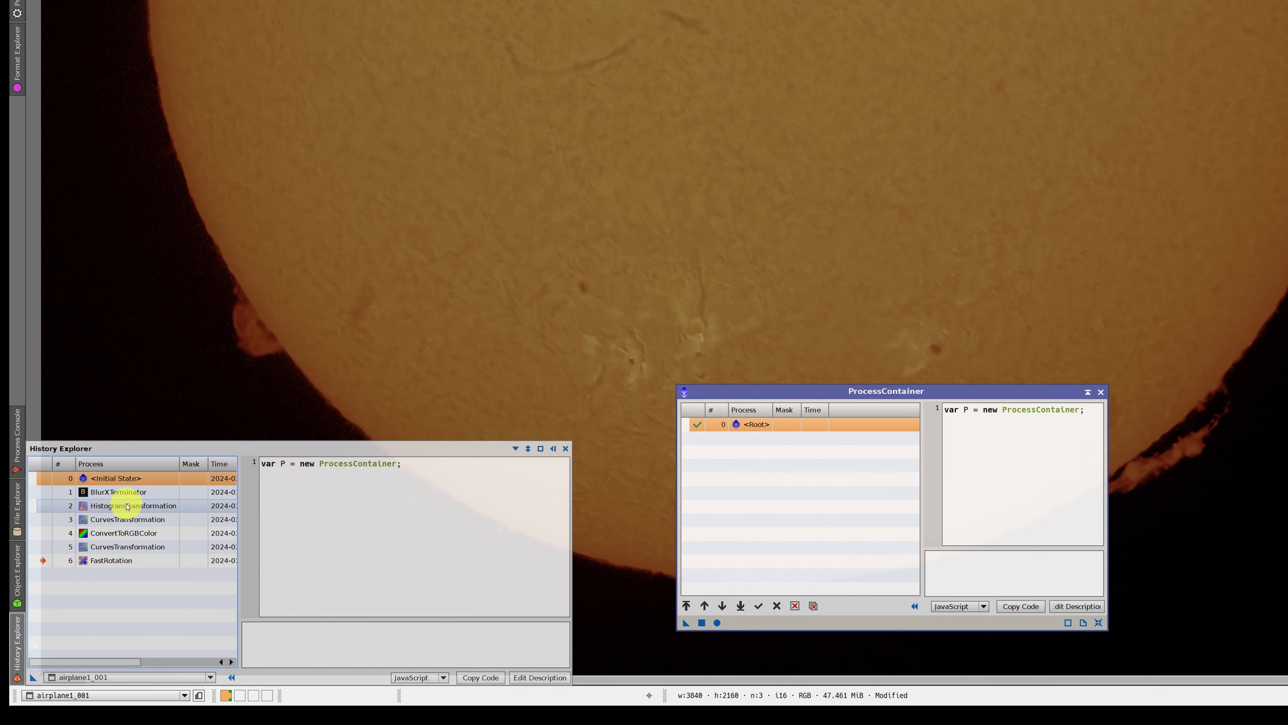
pyautogui.click(122, 495)
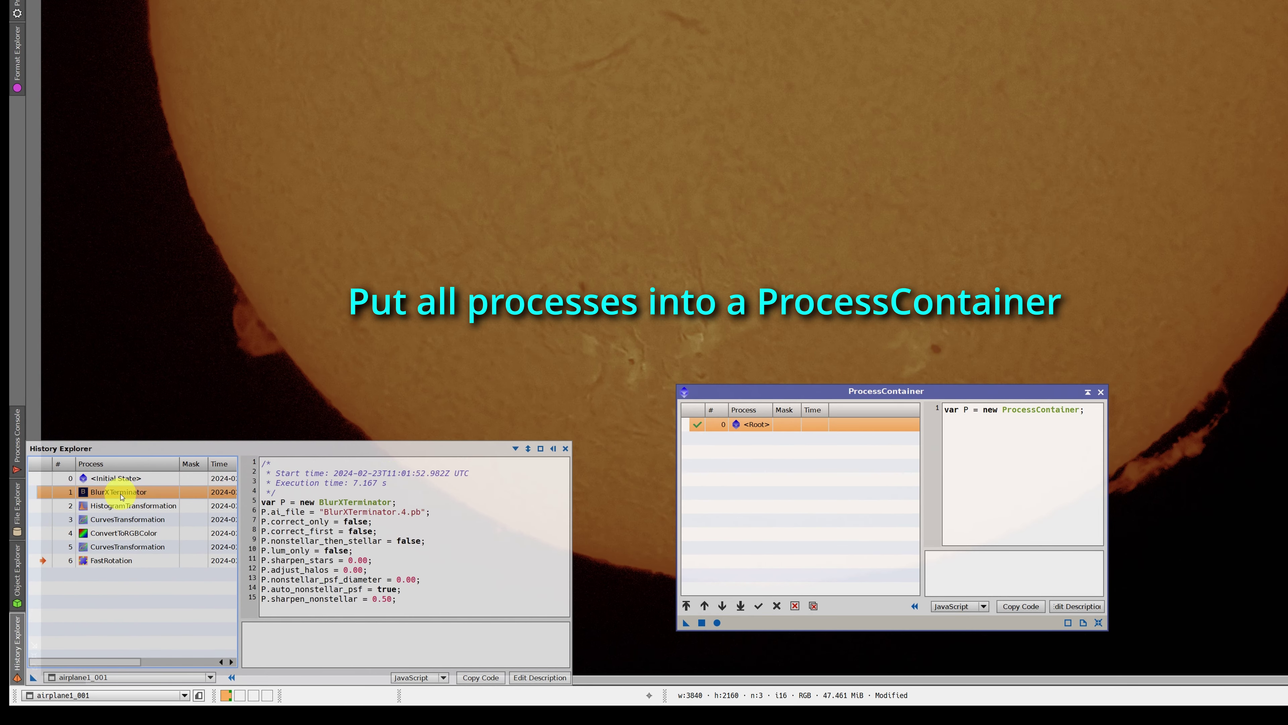
pyautogui.moveTo(122, 495); pyautogui.dragTo(766, 484)
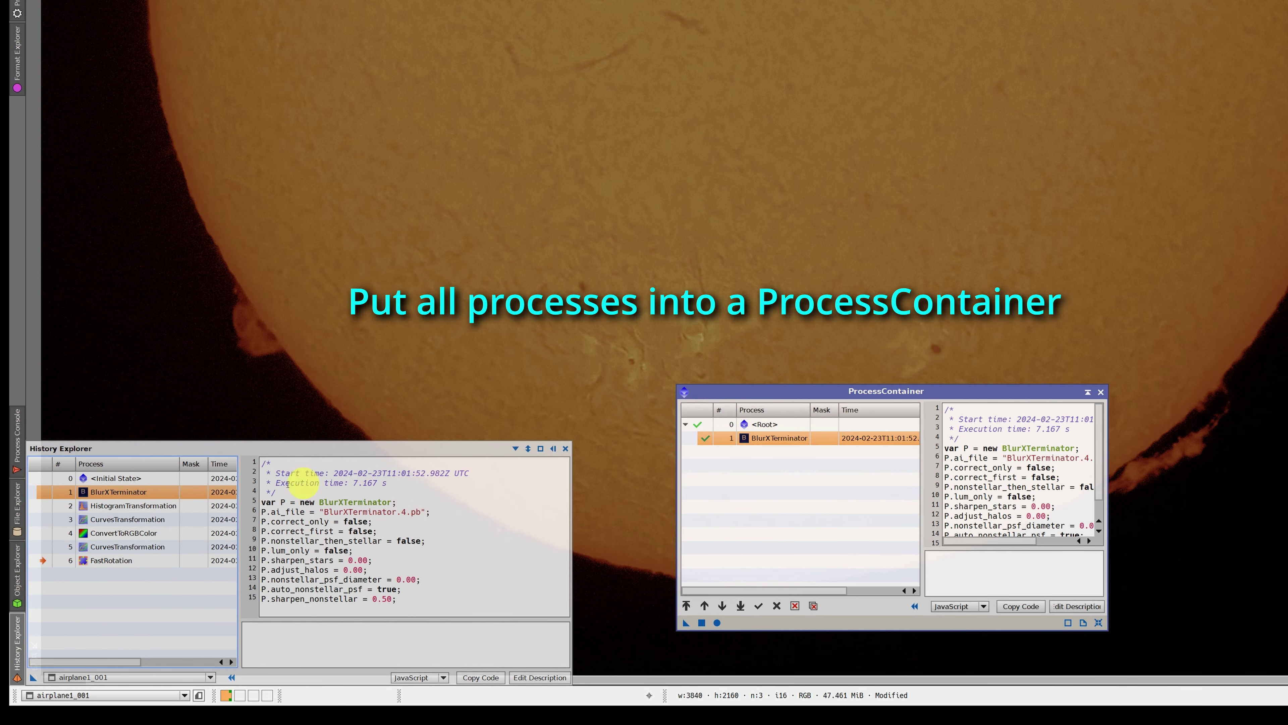
pyautogui.click(101, 506)
pyautogui.moveTo(102, 505)
pyautogui.mouseDown()
pyautogui.moveTo(709, 542)
pyautogui.moveTo(769, 495)
pyautogui.mouseUp()
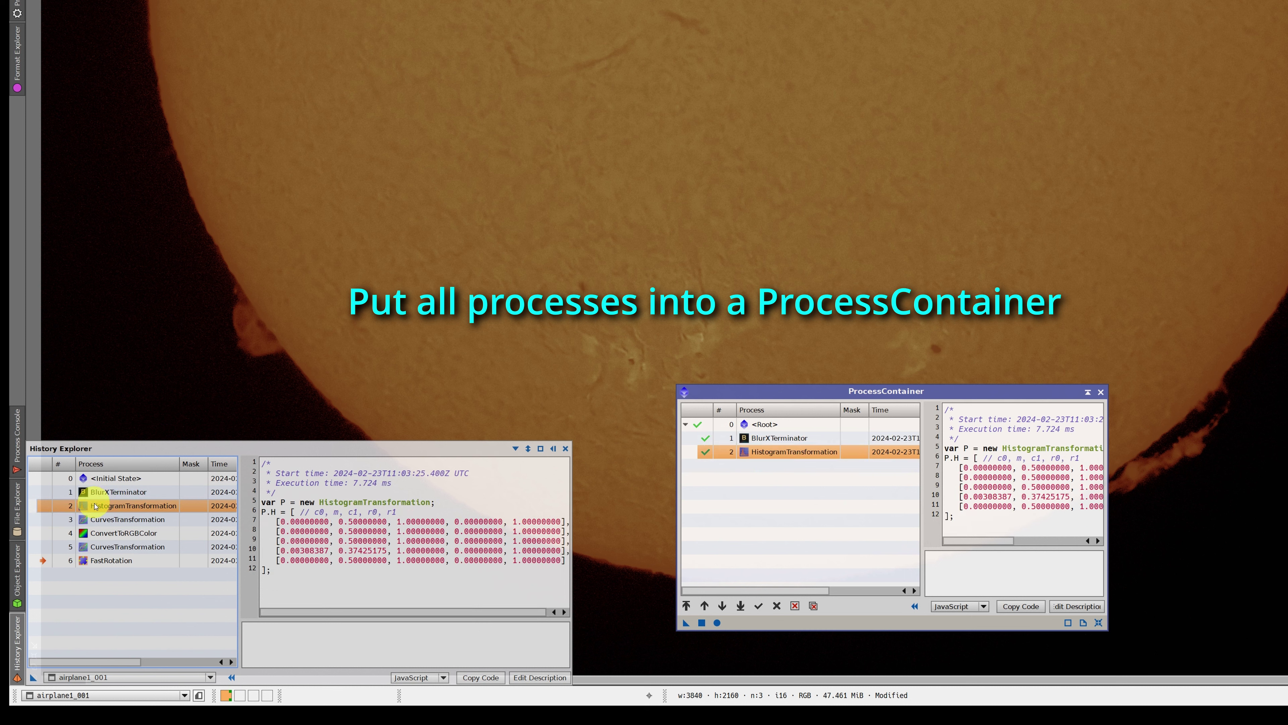
pyautogui.click(102, 519)
pyautogui.moveTo(101, 519)
pyautogui.mouseDown()
pyautogui.moveTo(622, 529)
pyautogui.moveTo(728, 498)
pyautogui.mouseUp()
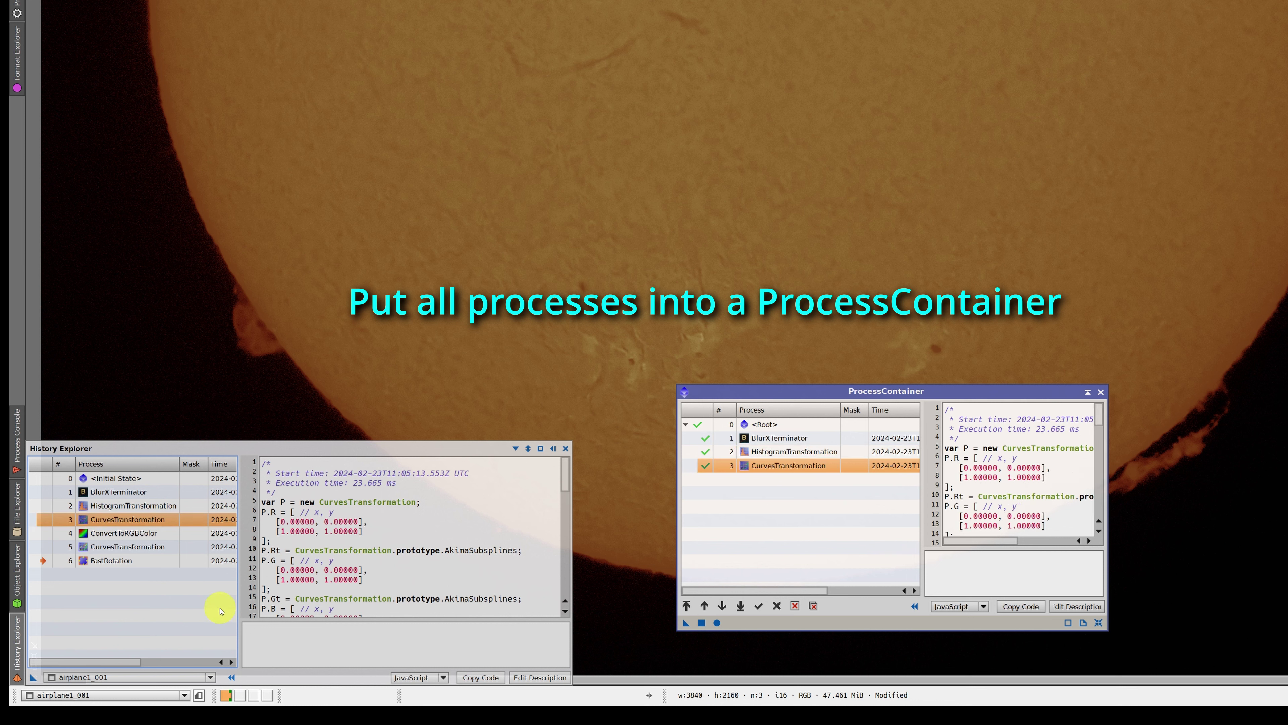
# Add ConvertToRGBColor, the second CurvesTransformation and FastRotation, then hide the history panel
pyautogui.click(106, 536)
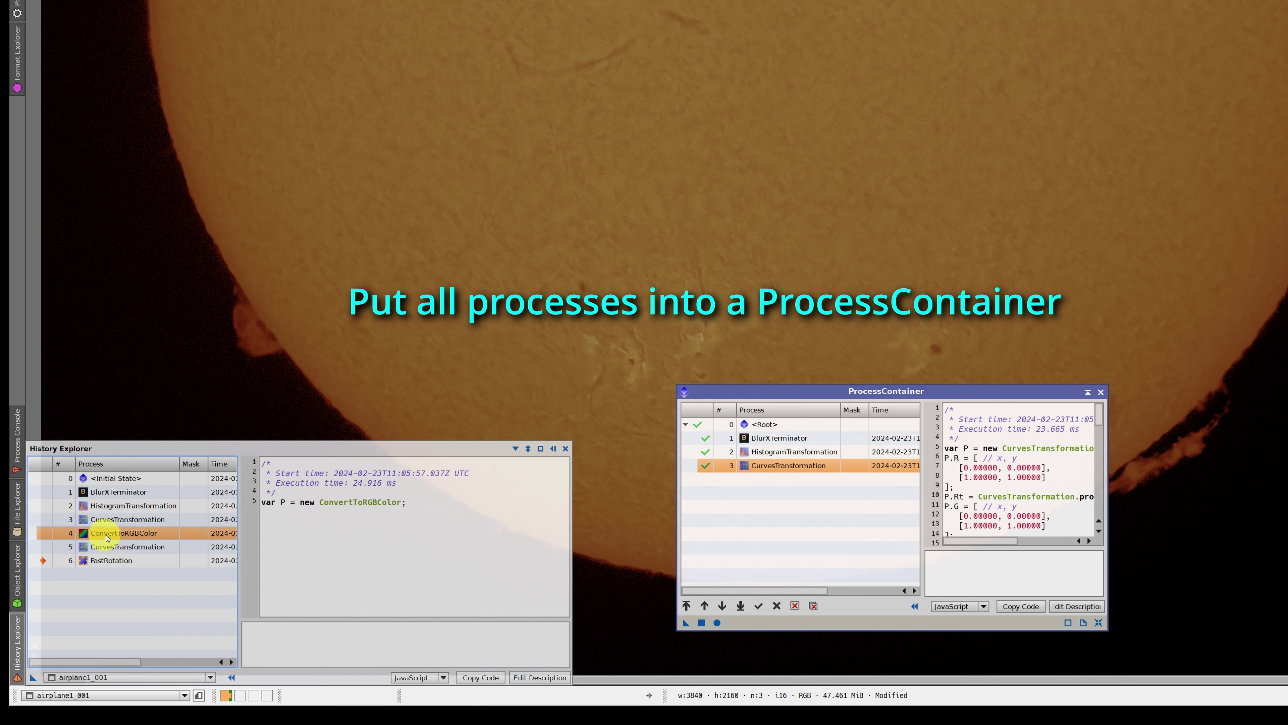
pyautogui.moveTo(105, 536); pyautogui.dragTo(719, 527)
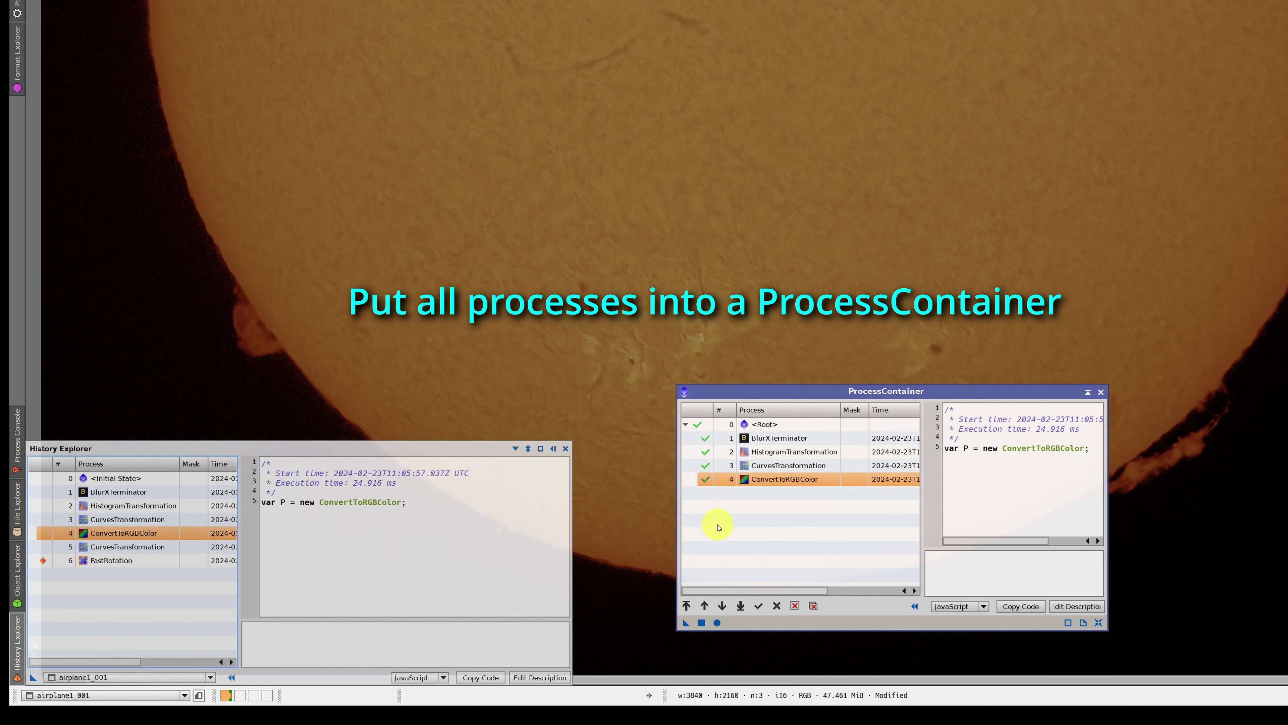
pyautogui.click(110, 546)
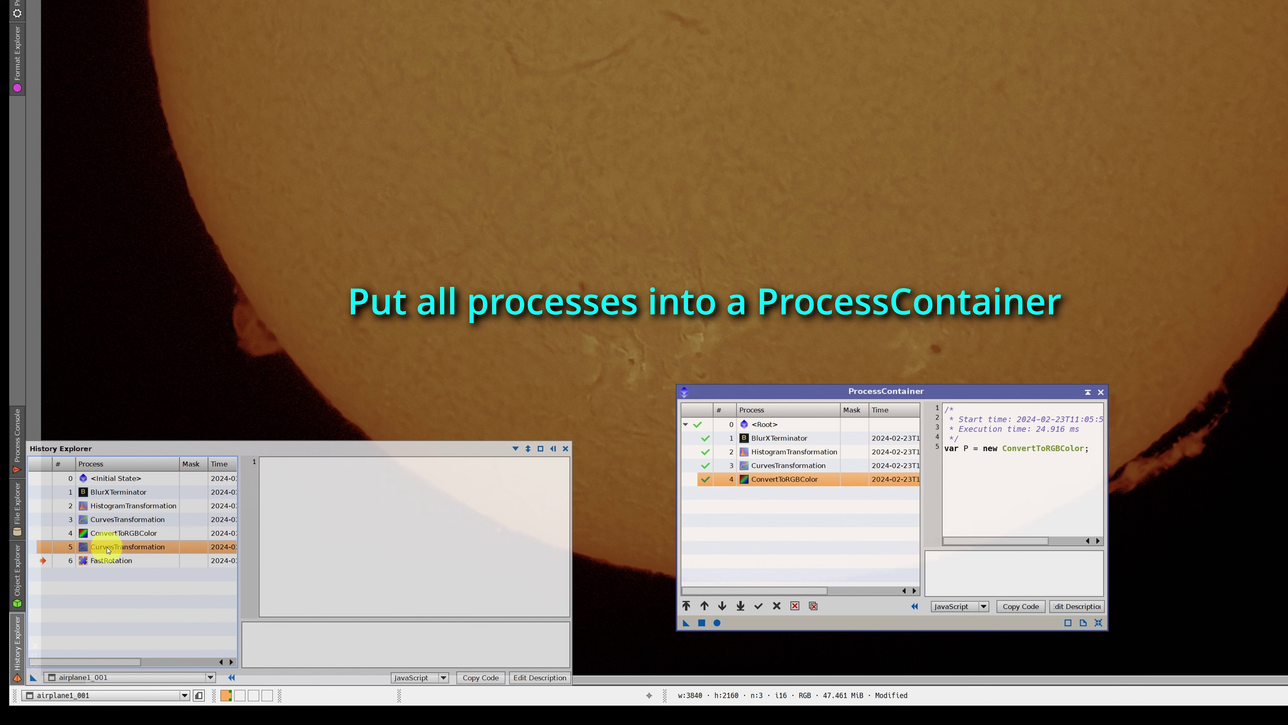
pyautogui.moveTo(110, 546); pyautogui.dragTo(763, 531)
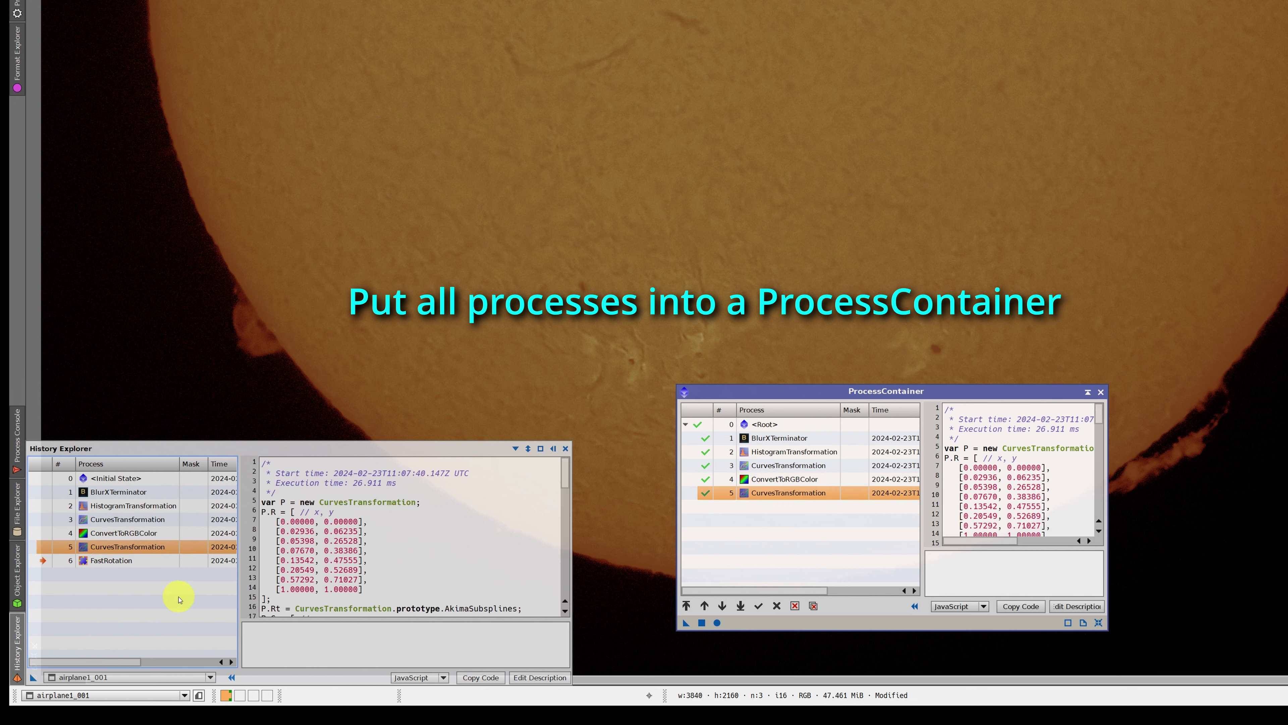
pyautogui.moveTo(96, 560)
pyautogui.mouseDown()
pyautogui.moveTo(765, 572)
pyautogui.moveTo(798, 531)
pyautogui.mouseUp()
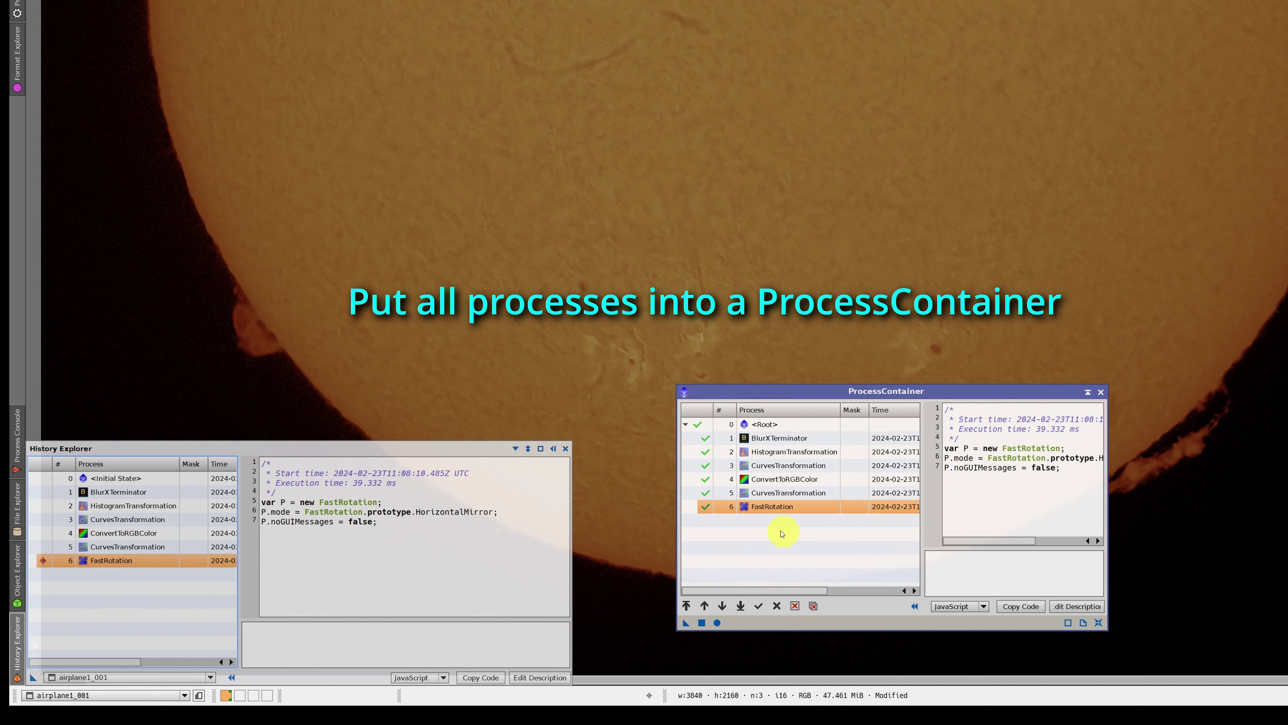
pyautogui.click(639, 573)
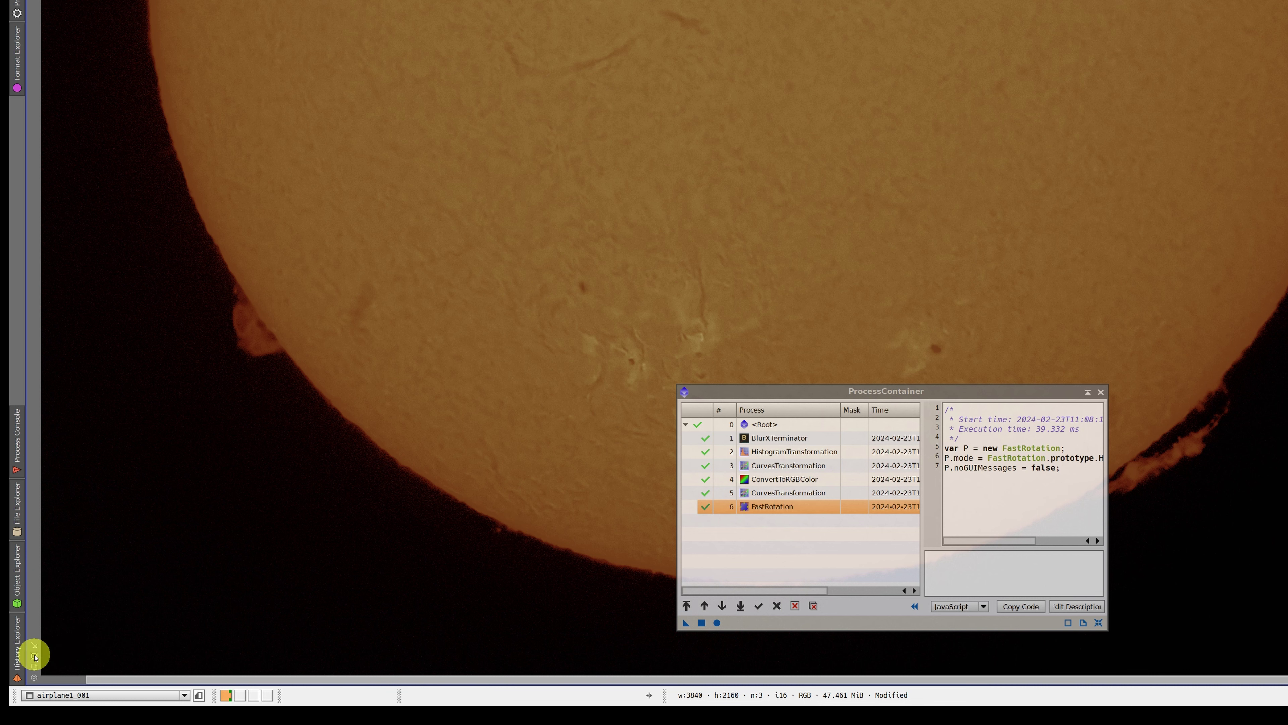
# Create an ImageContainer and add all 119 airplane1 TIFF frames from '0 ser2tif'
pyautogui.click(35, 656)
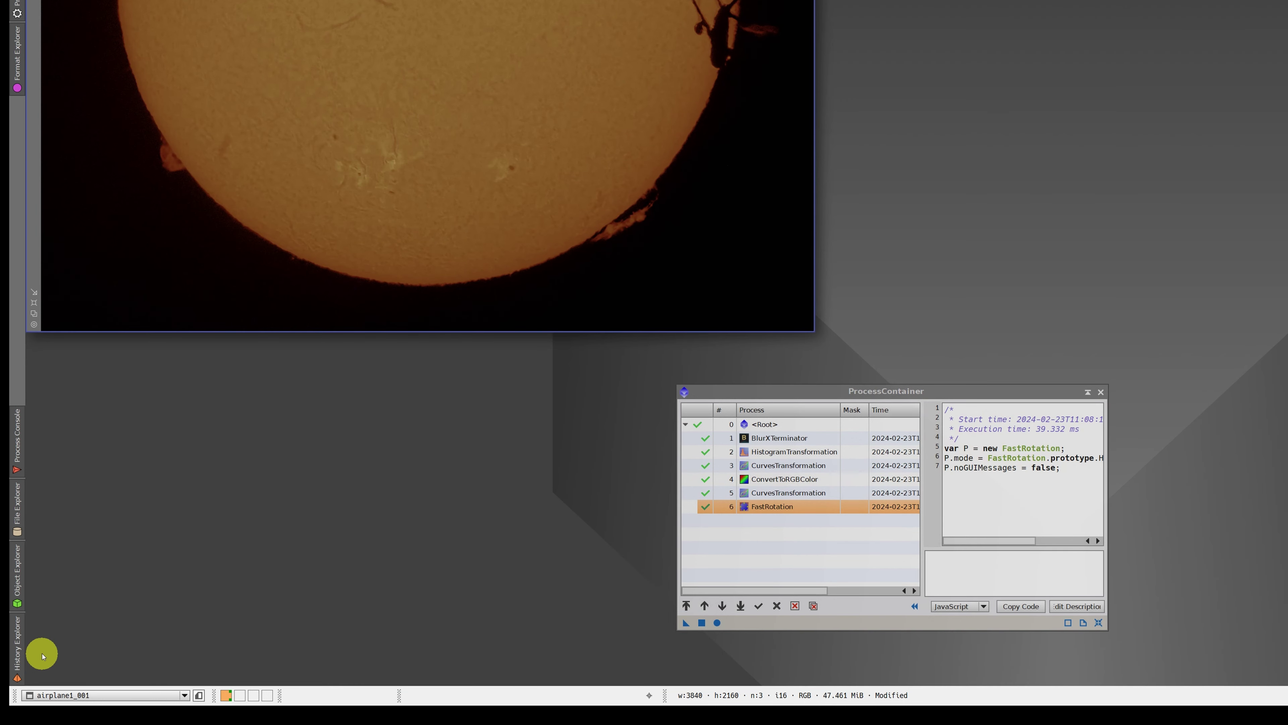
pyautogui.rightClick(942, 249)
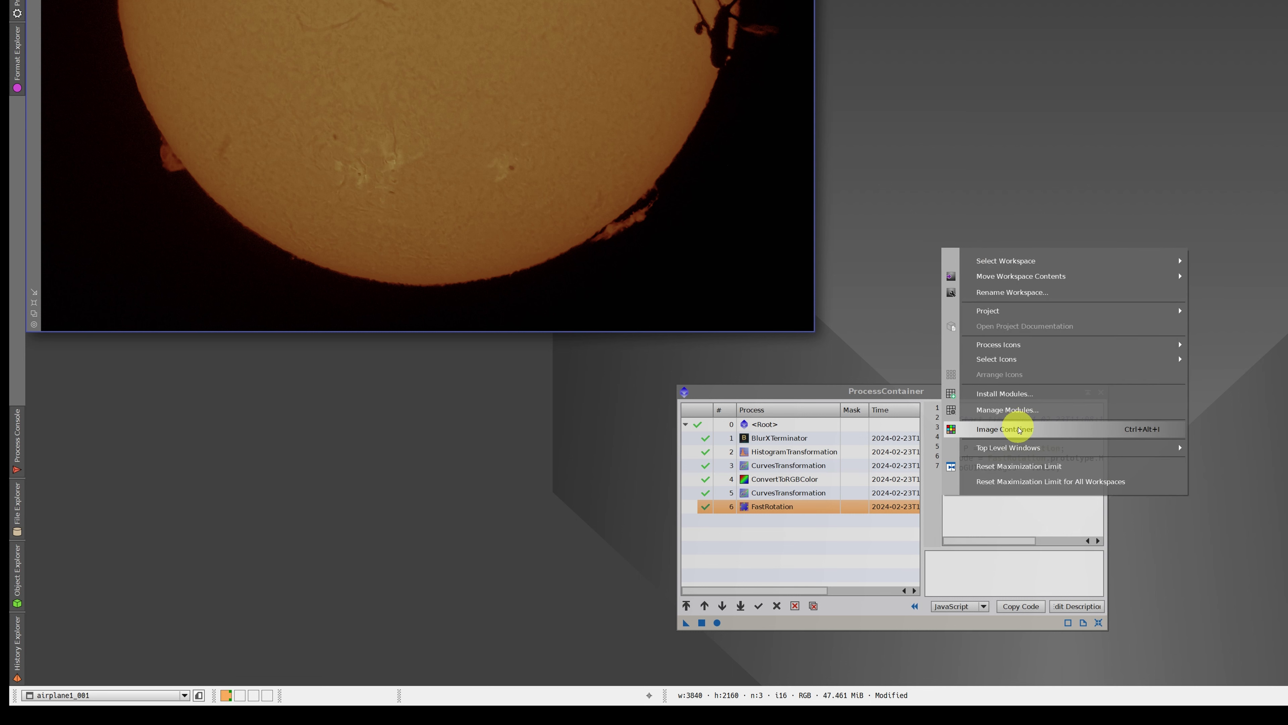
pyautogui.click(1019, 430)
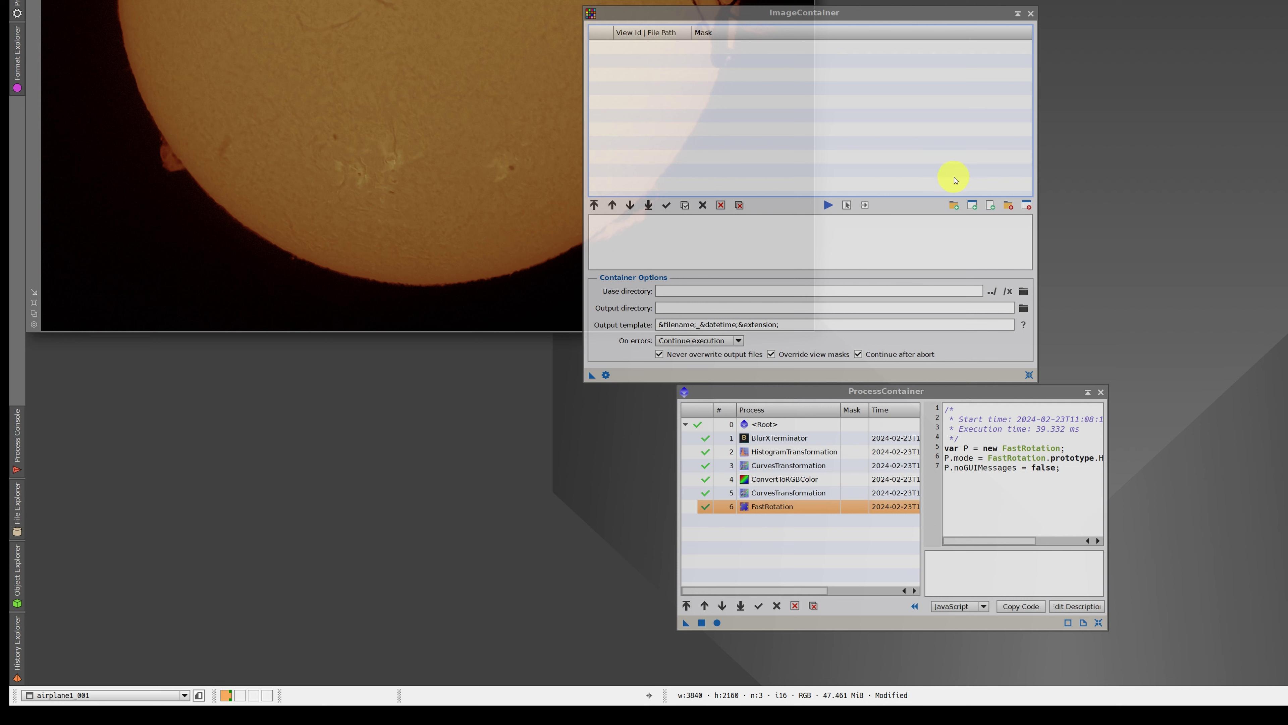
pyautogui.click(954, 205)
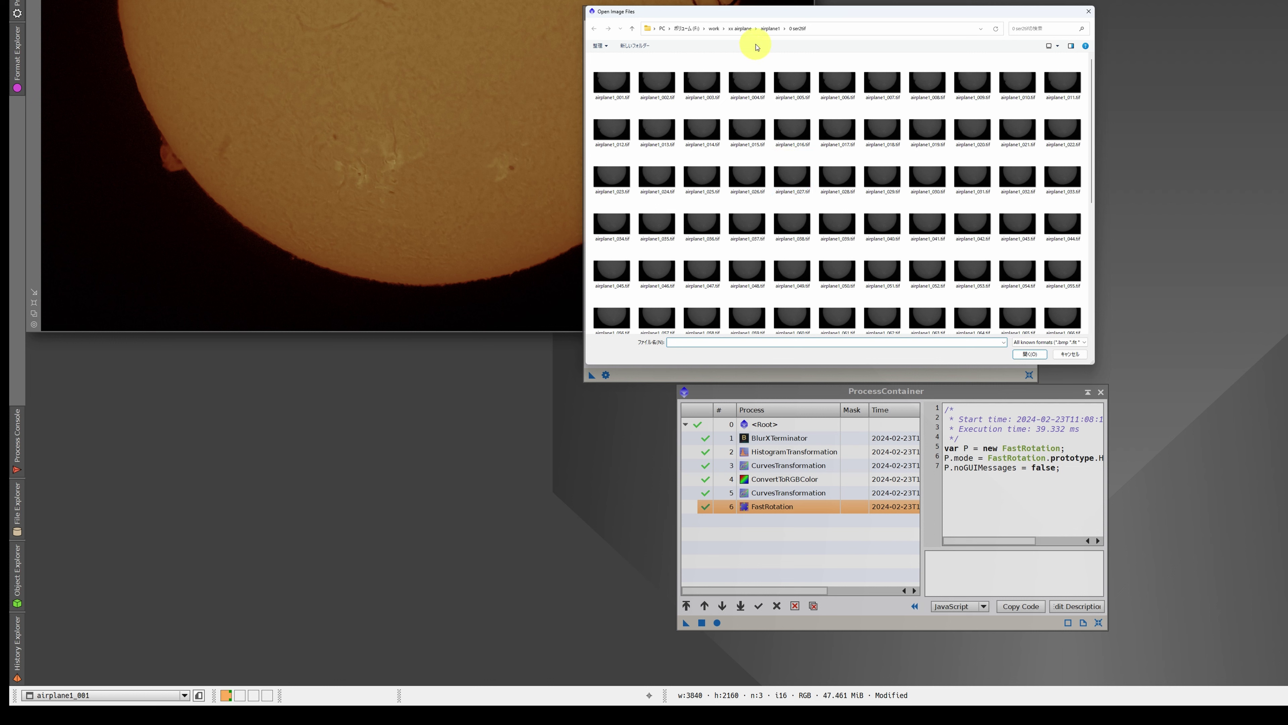
pyautogui.click(612, 82)
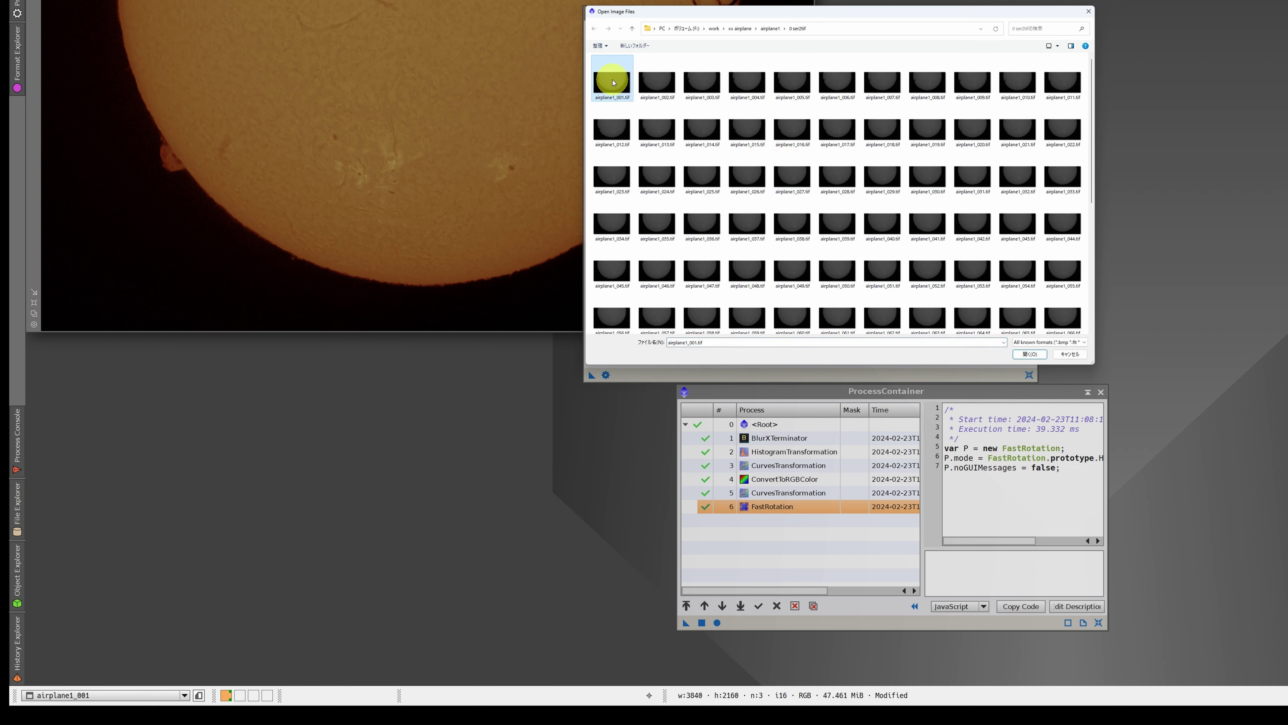
pyautogui.hotkey('ctrl', 'a')
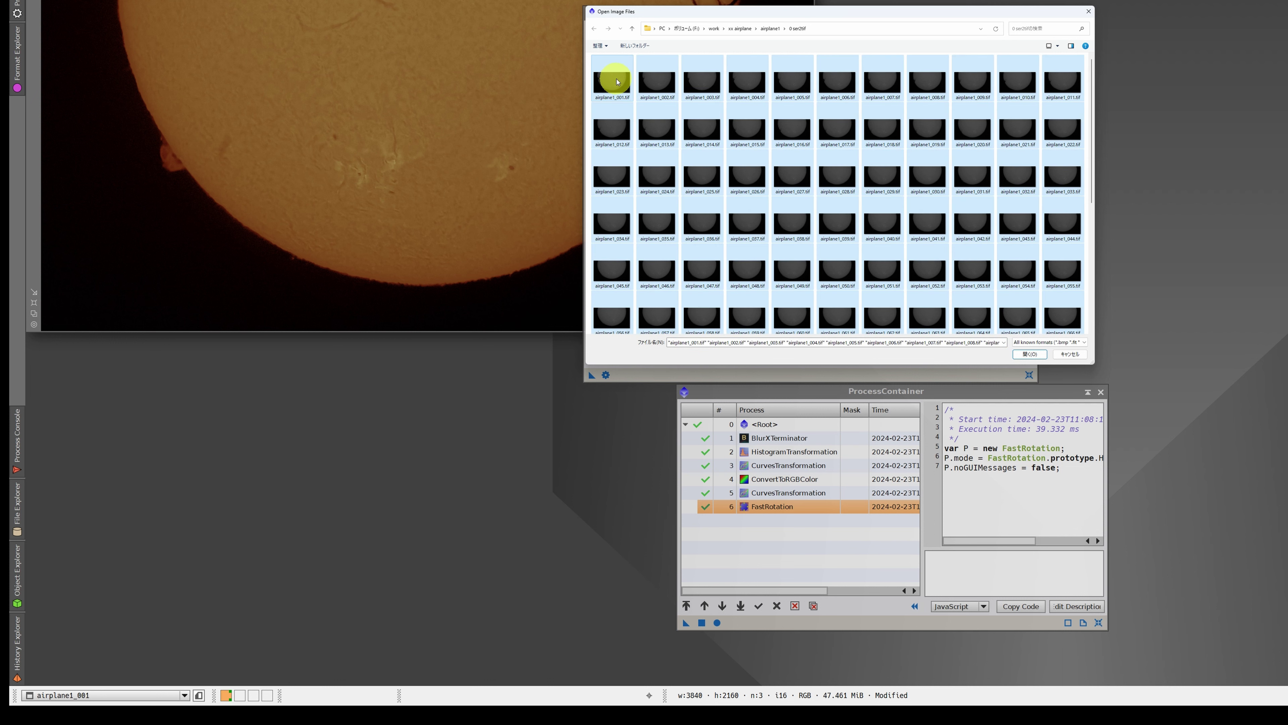
pyautogui.click(1030, 355)
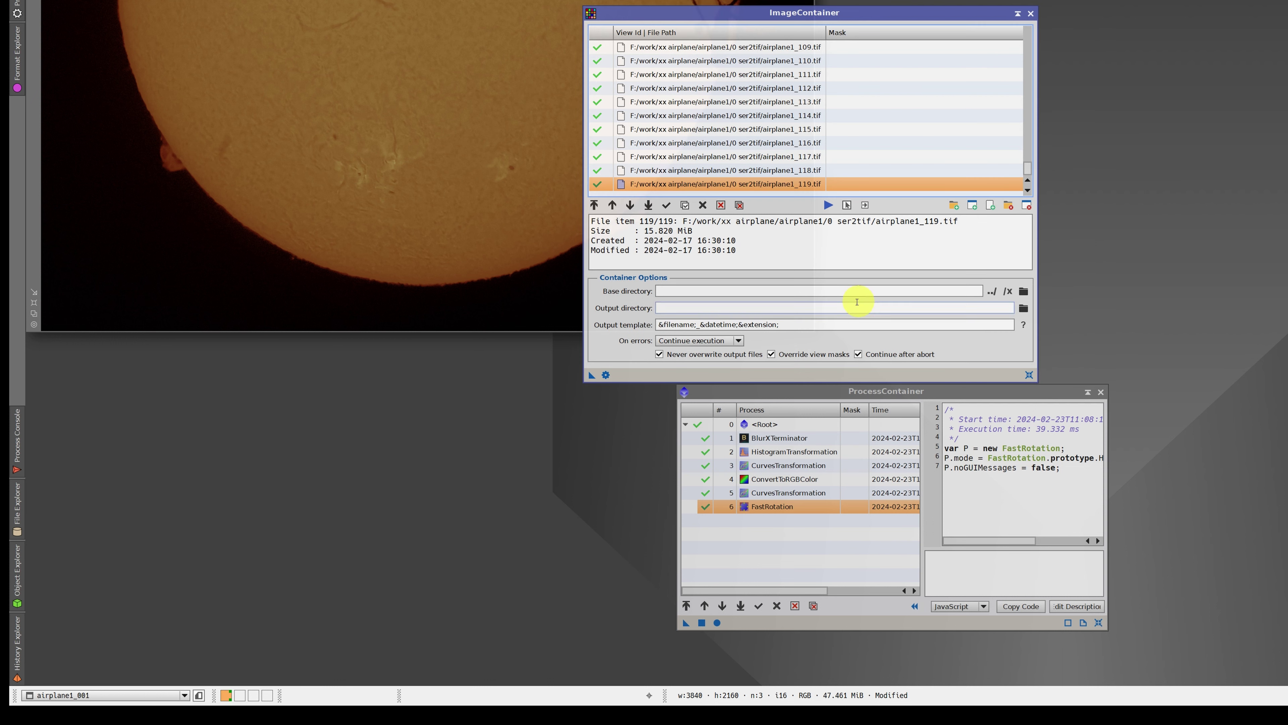
# Output airplane1 results to 11 bxt-ht-ct with template '&filename;&extension;' and save as ImageContainer01 icon
pyautogui.click(1024, 310)
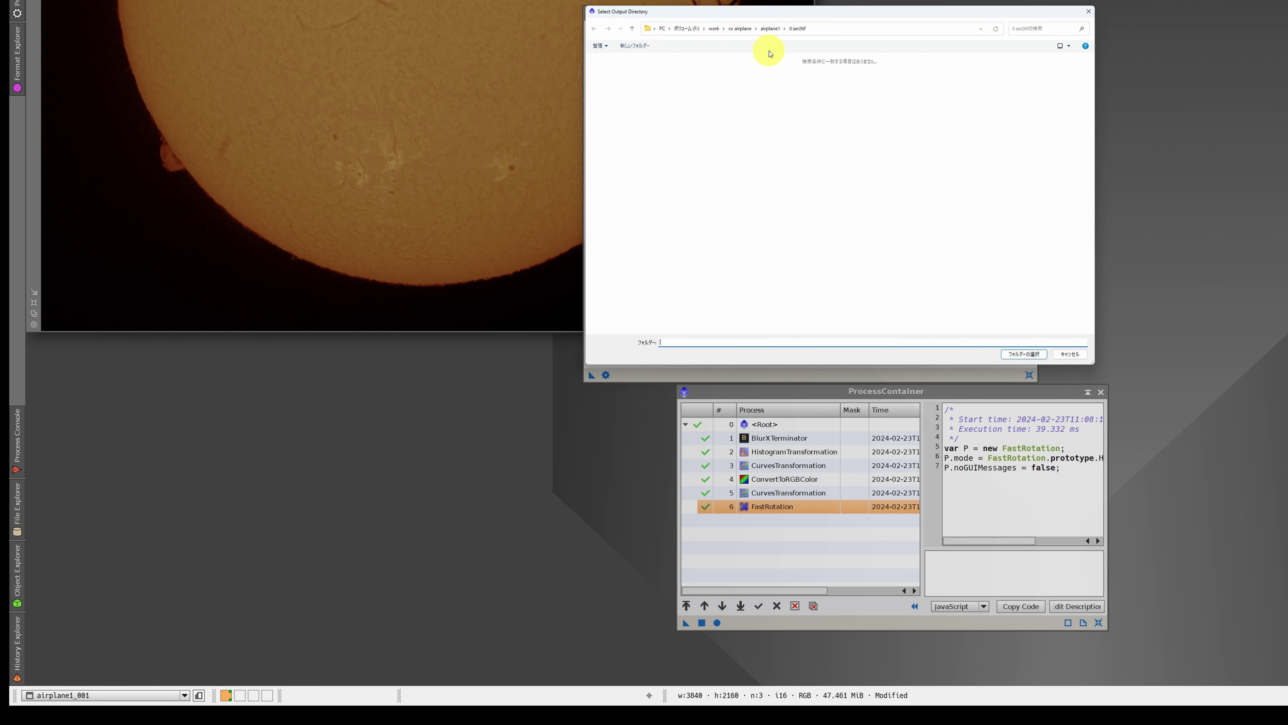
pyautogui.click(770, 28)
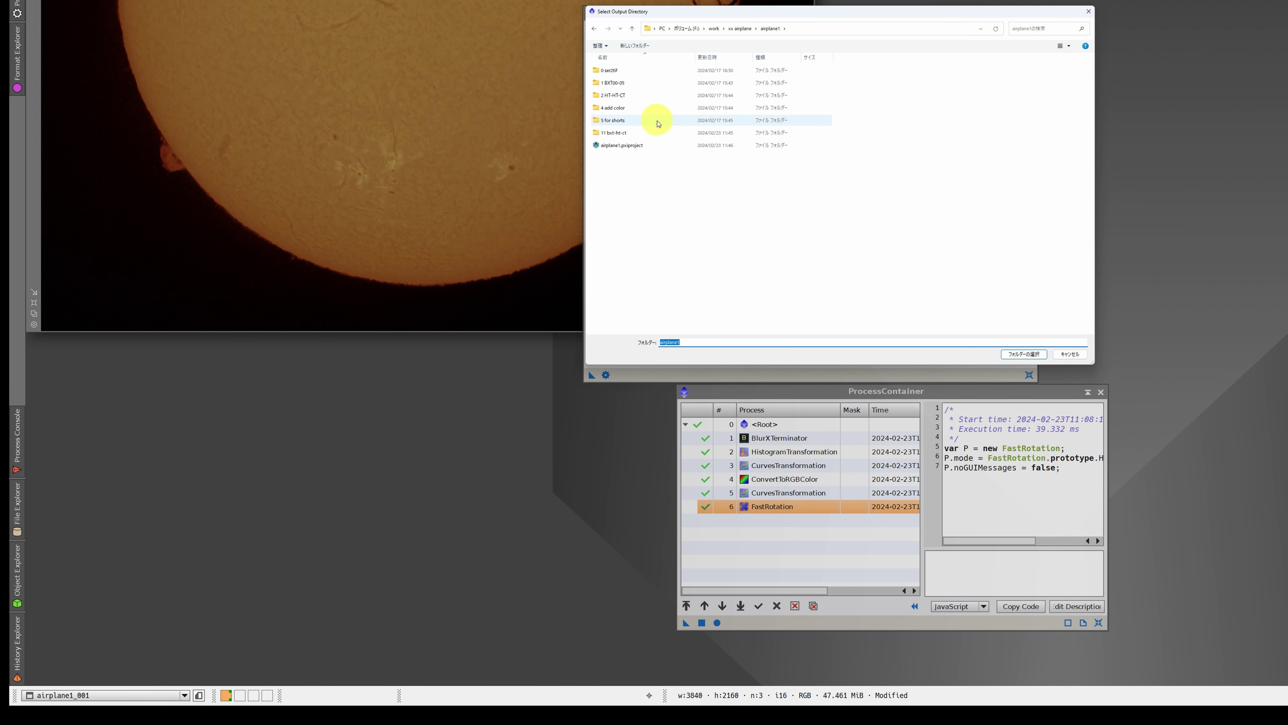
pyautogui.doubleClick(650, 133)
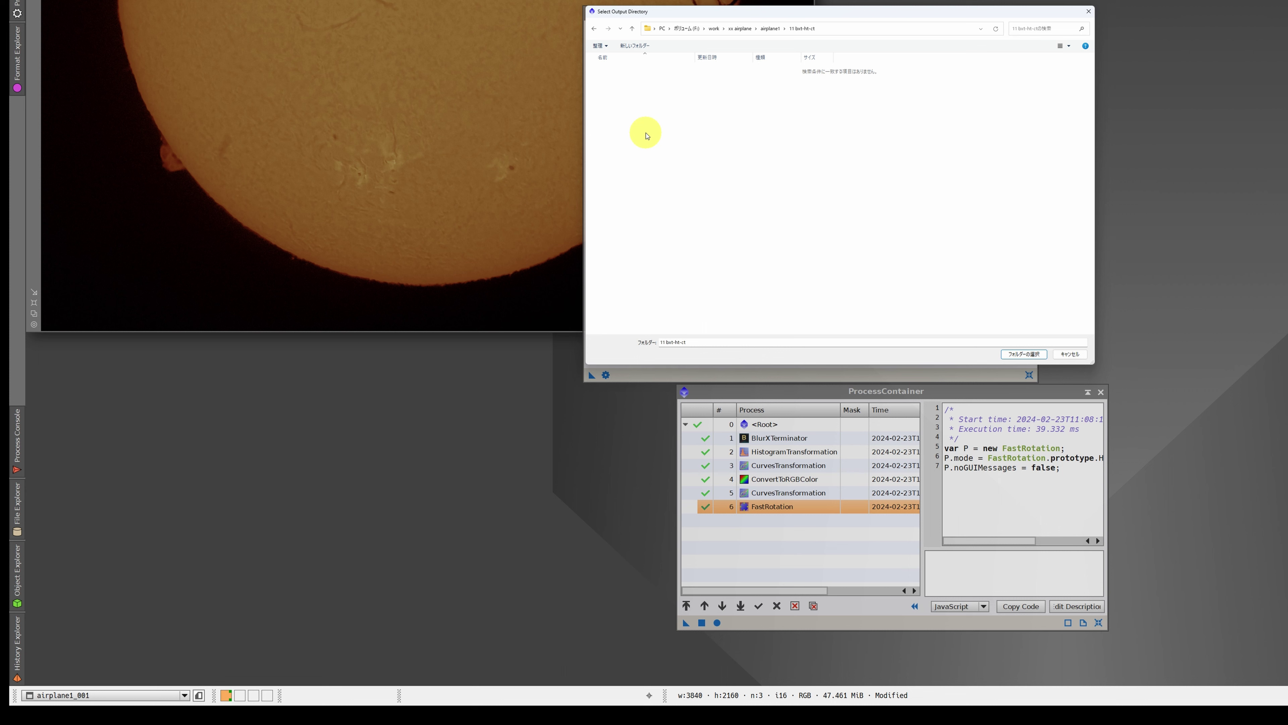
pyautogui.click(1037, 358)
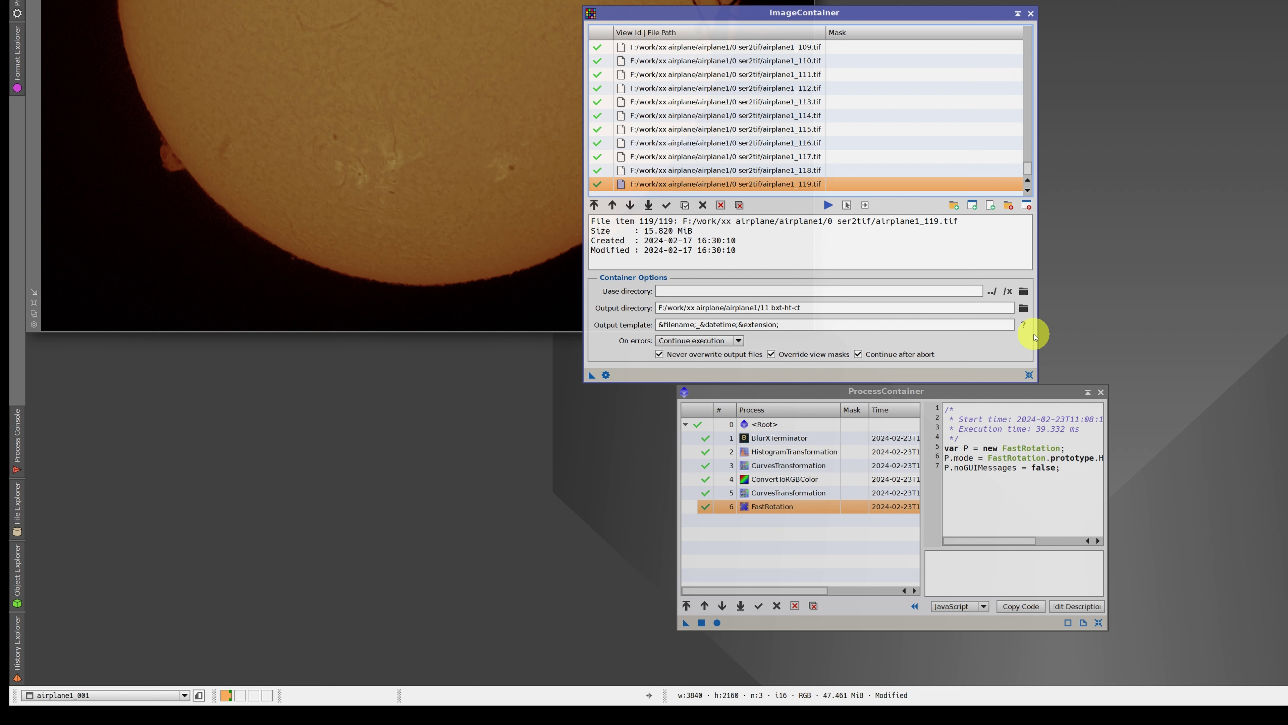
pyautogui.click(747, 325)
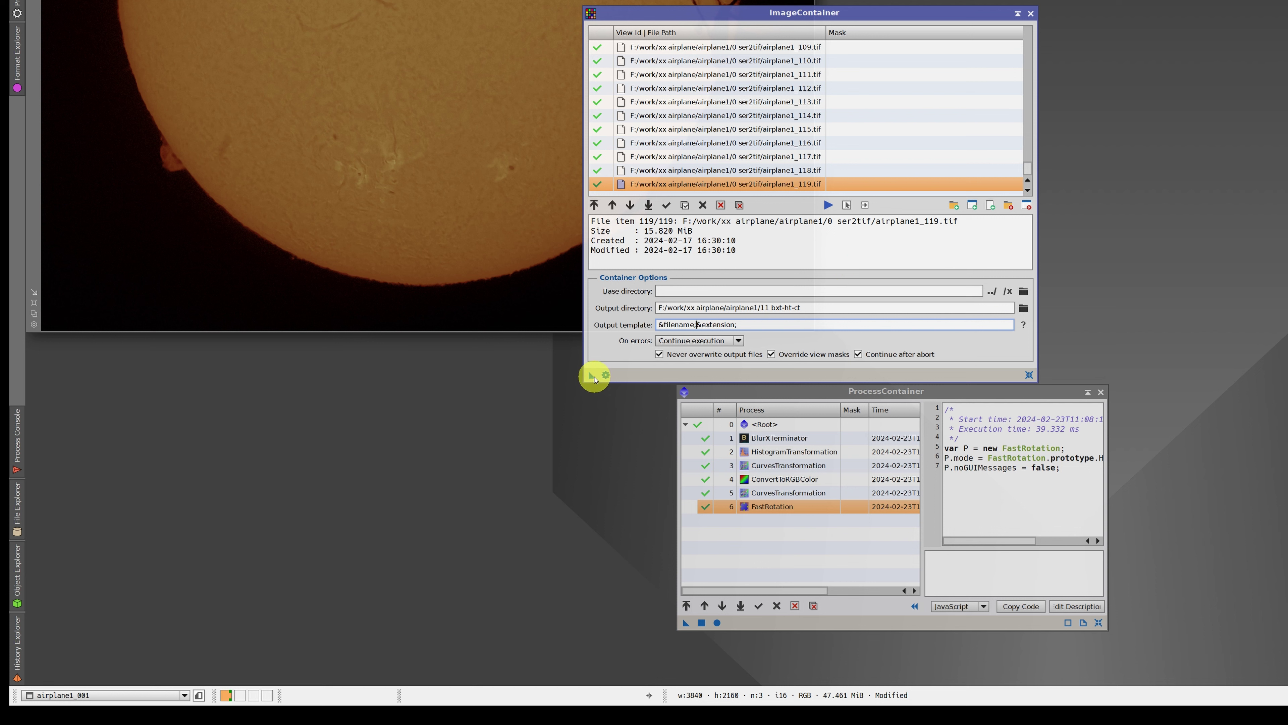
pyautogui.moveTo(592, 375); pyautogui.dragTo(598, 625)
pyautogui.moveTo(591, 652); pyautogui.dragTo(579, 650)
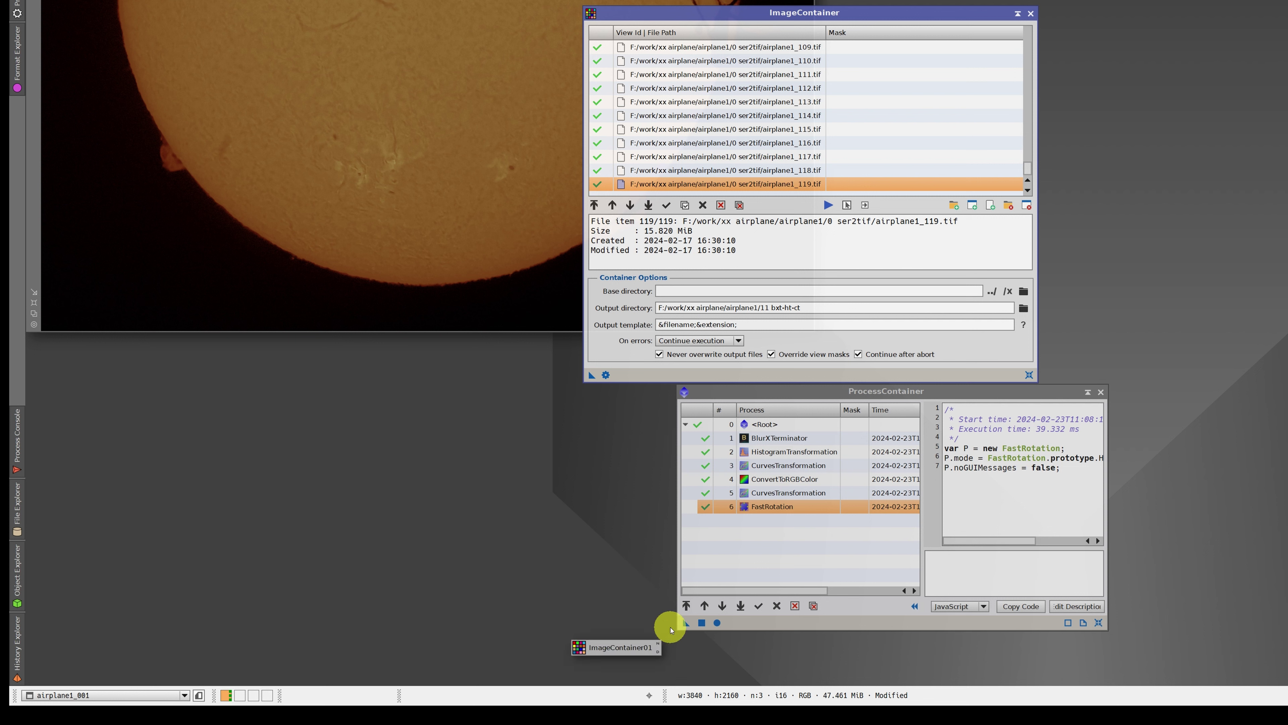
# Run the ProcessContainer chain on all 119 airplane1 frames, then delete the ImageContainer01 icon
pyautogui.moveTo(685, 624); pyautogui.dragTo(625, 652)
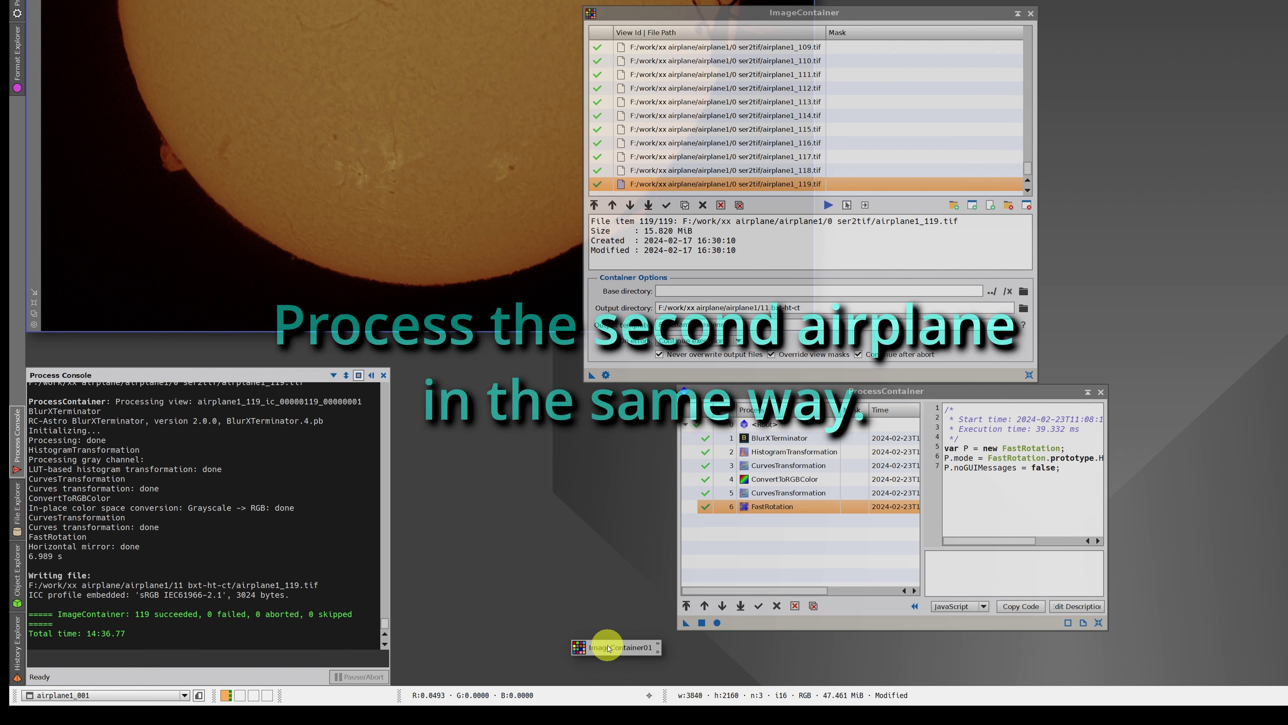
pyautogui.rightClick(606, 649)
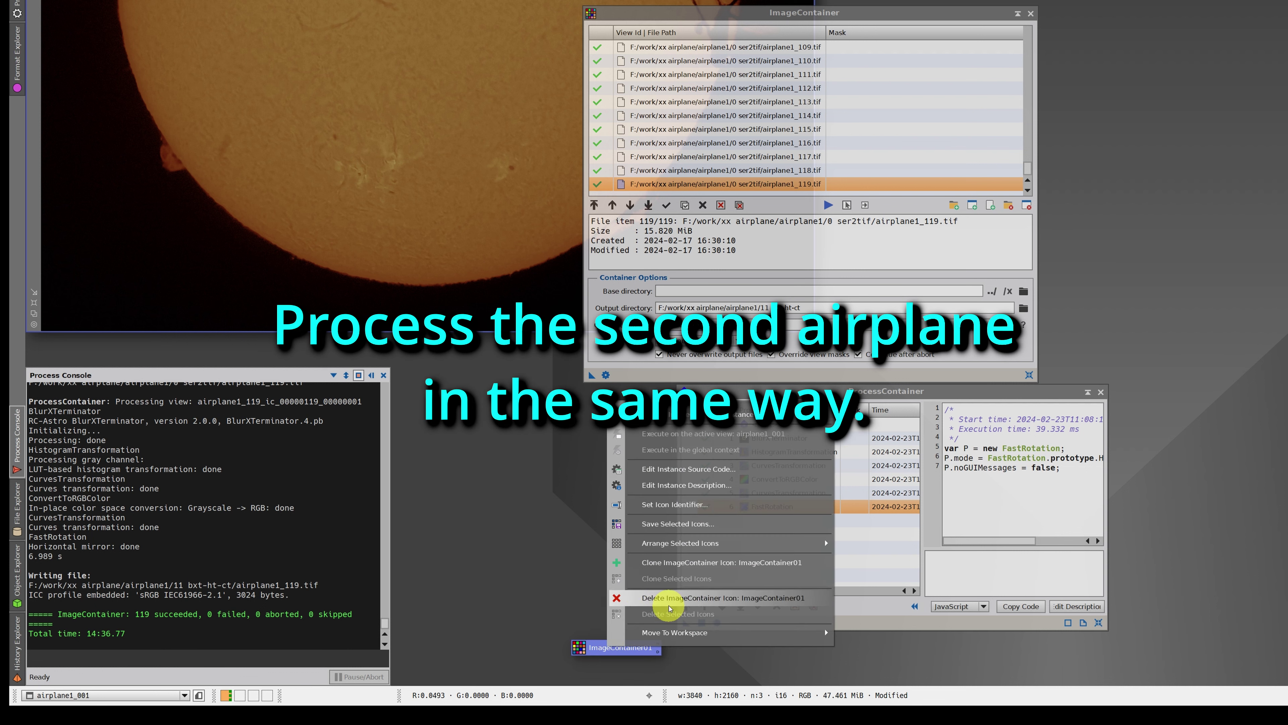
pyautogui.click(670, 598)
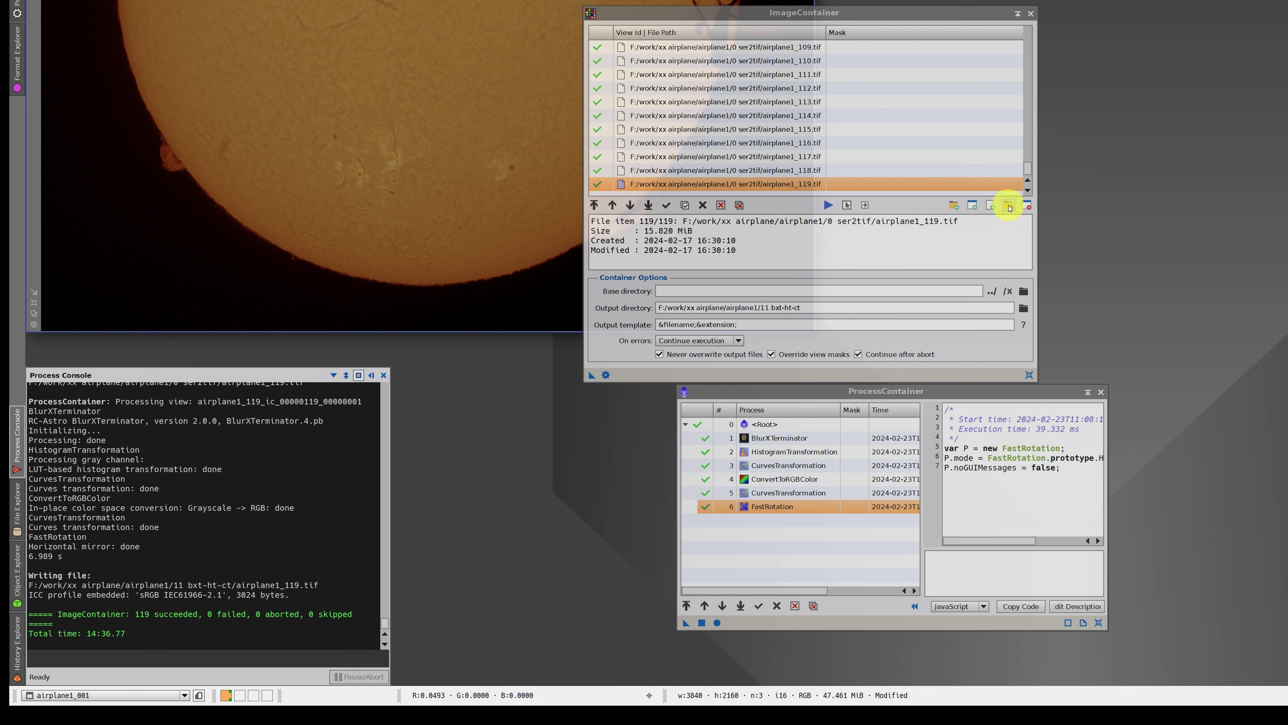
# Replace the container's airplane1 frames with all 121 TIFFs from airplane2/0 ser2tif
pyautogui.click(1008, 205)
pyautogui.click(739, 205)
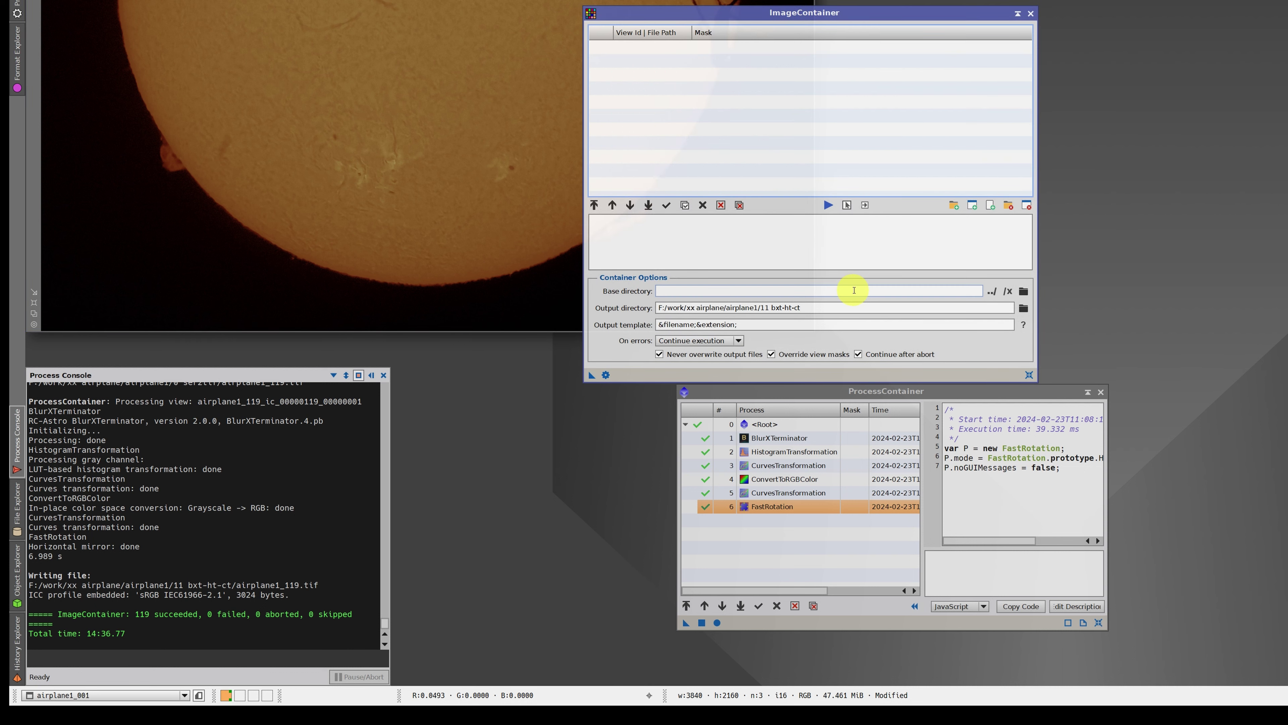
pyautogui.click(953, 205)
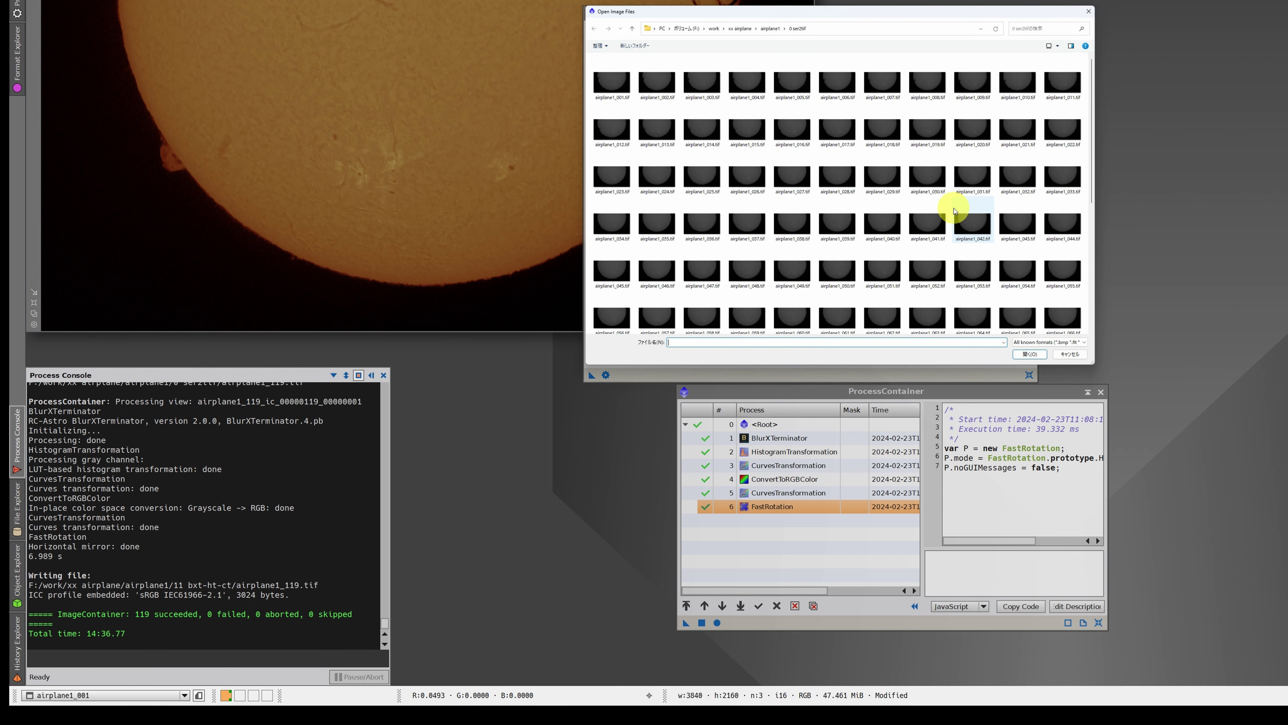
pyautogui.click(743, 29)
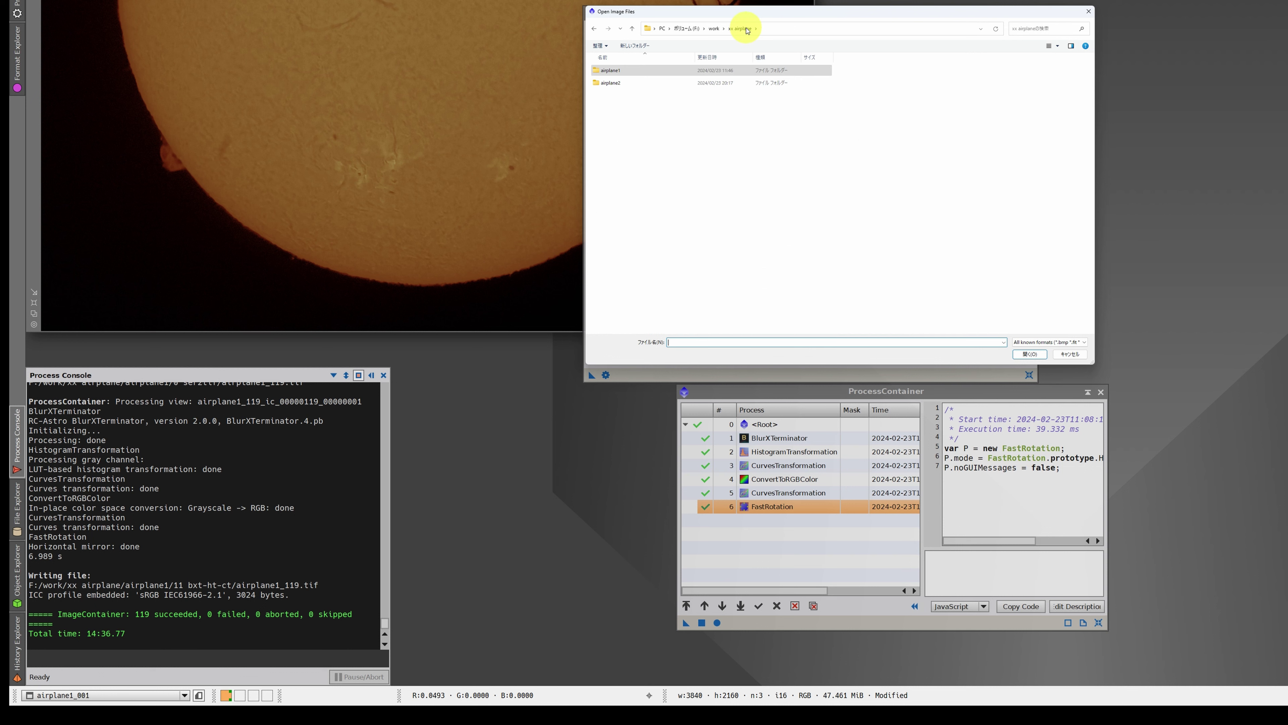
pyautogui.doubleClick(640, 84)
pyautogui.doubleClick(661, 72)
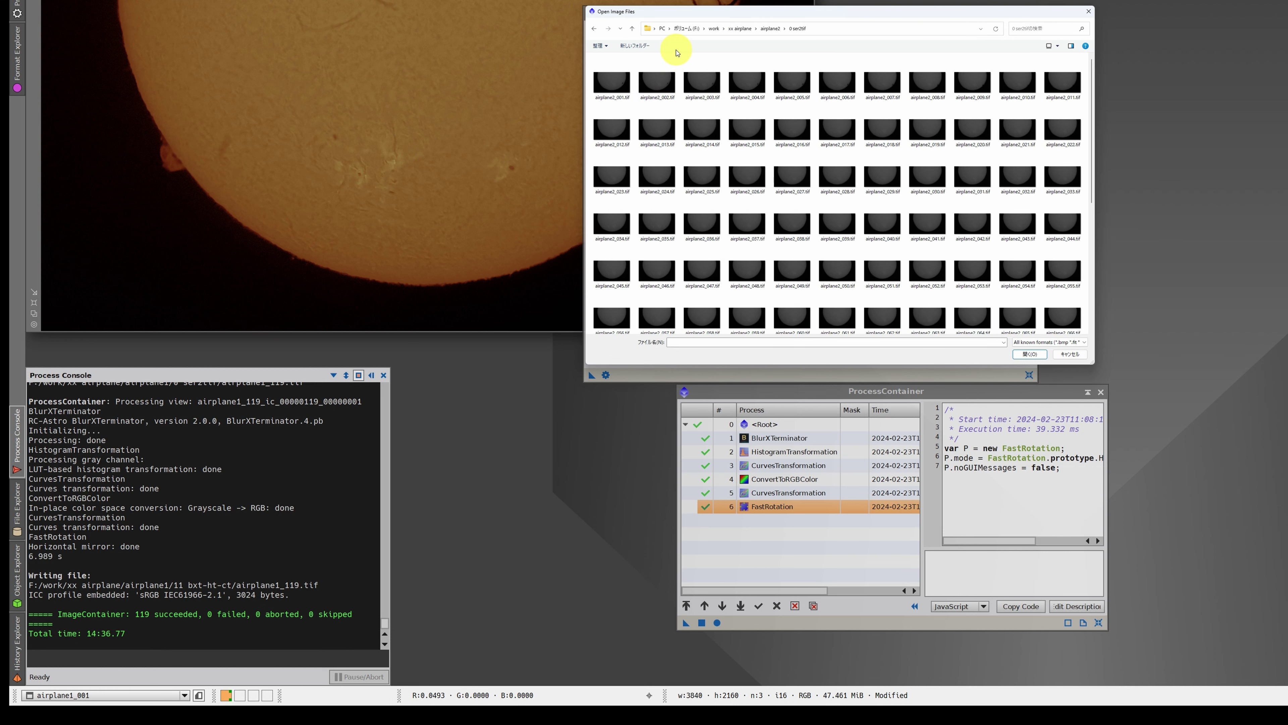
pyautogui.click(631, 68)
pyautogui.hotkey('ctrl', 'a')
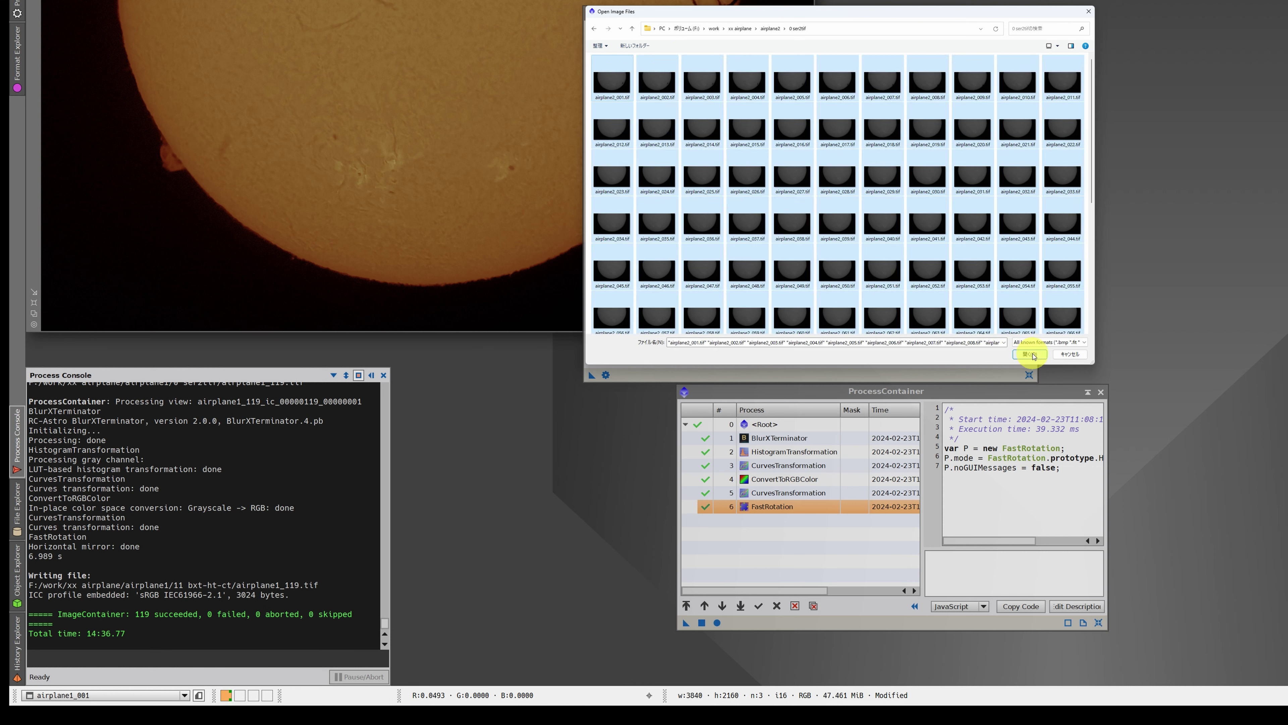
pyautogui.click(1029, 354)
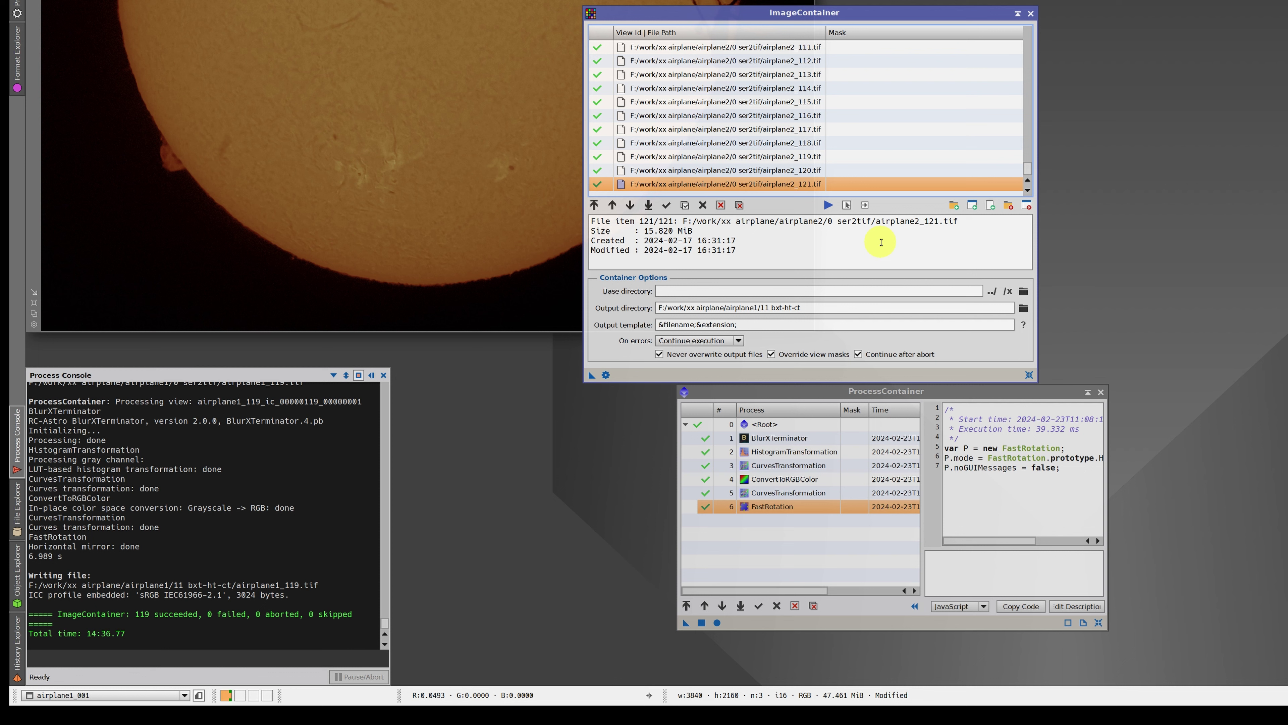
# Set the container's output directory to airplane2/11 bxt-ht-ct
pyautogui.click(1024, 308)
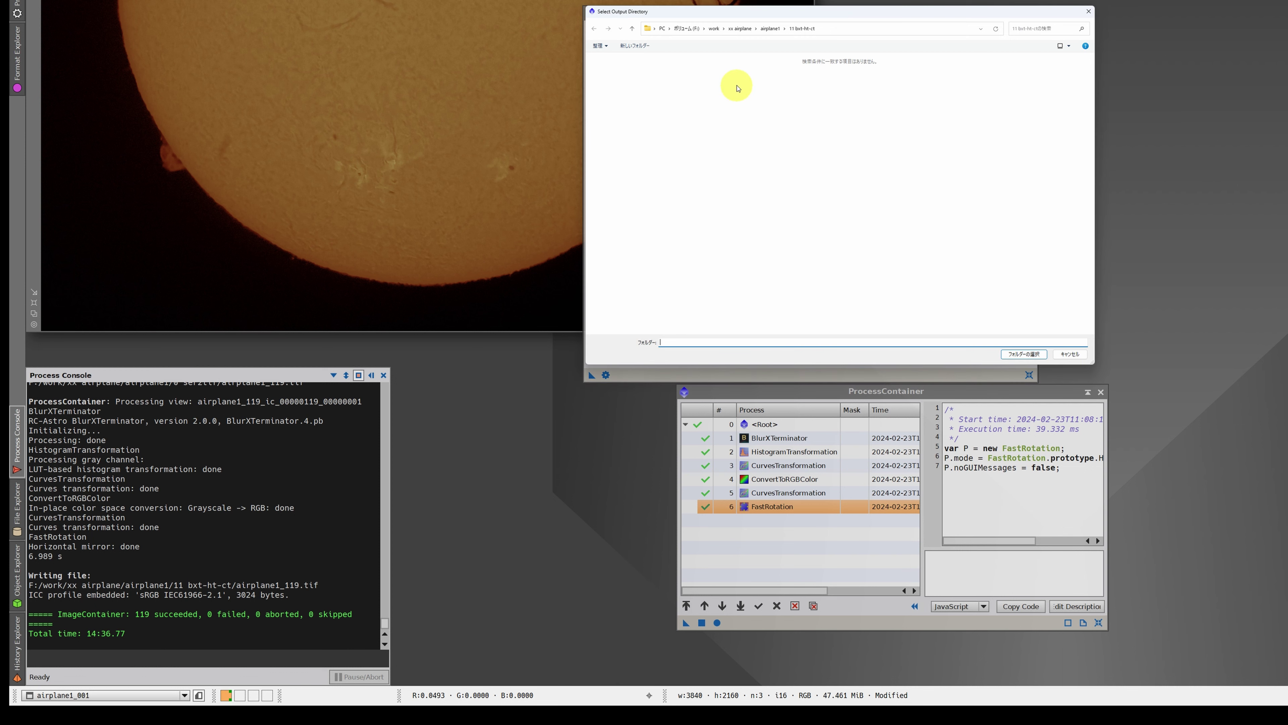
pyautogui.click(739, 28)
pyautogui.doubleClick(627, 82)
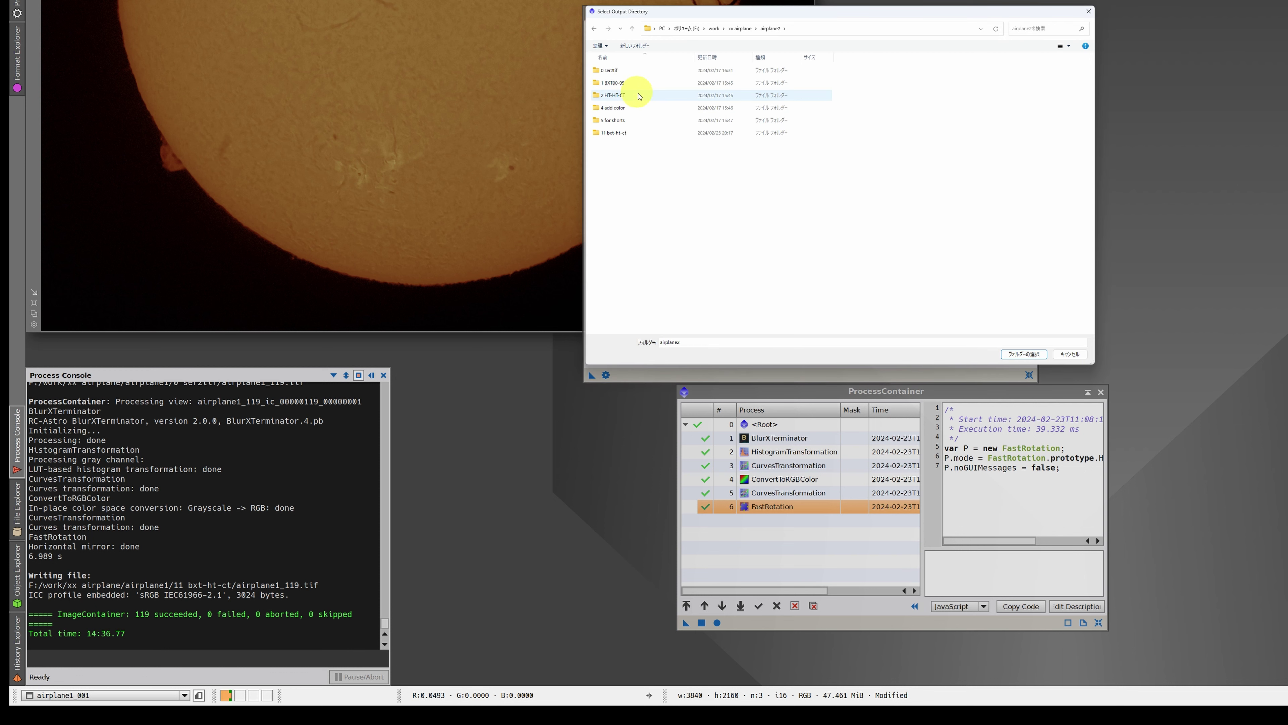
pyautogui.doubleClick(638, 132)
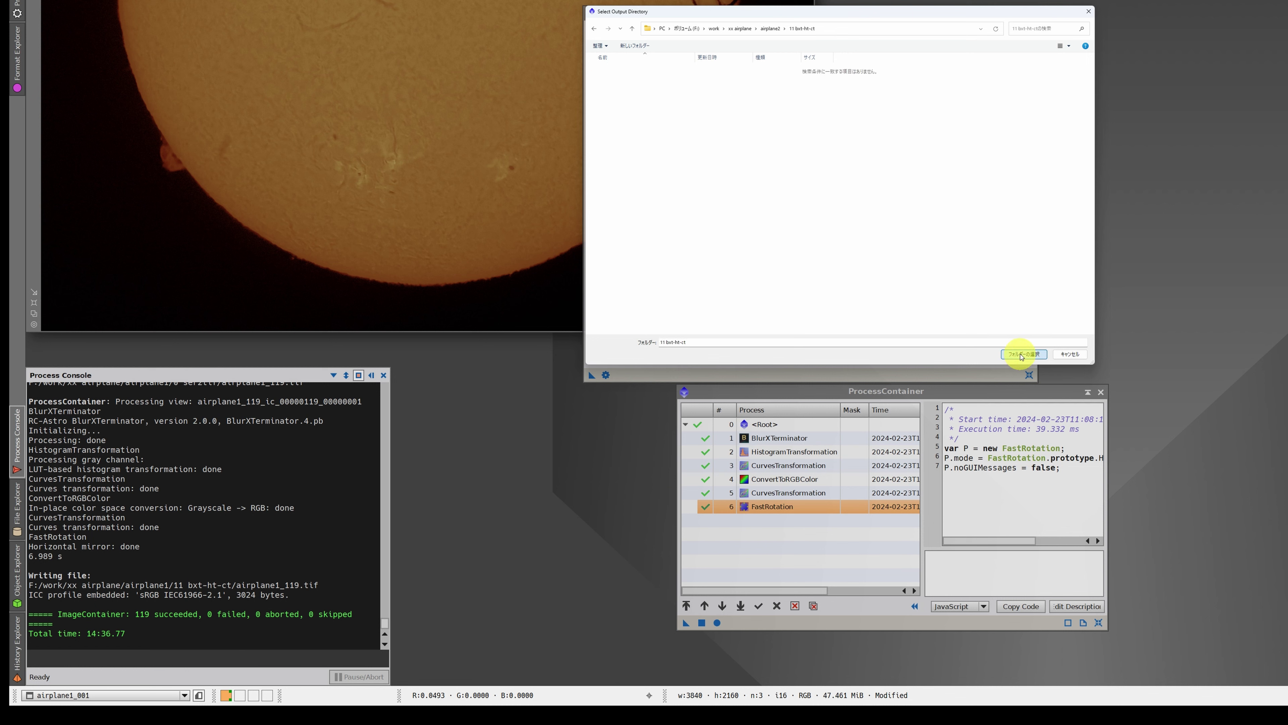
pyautogui.click(1022, 354)
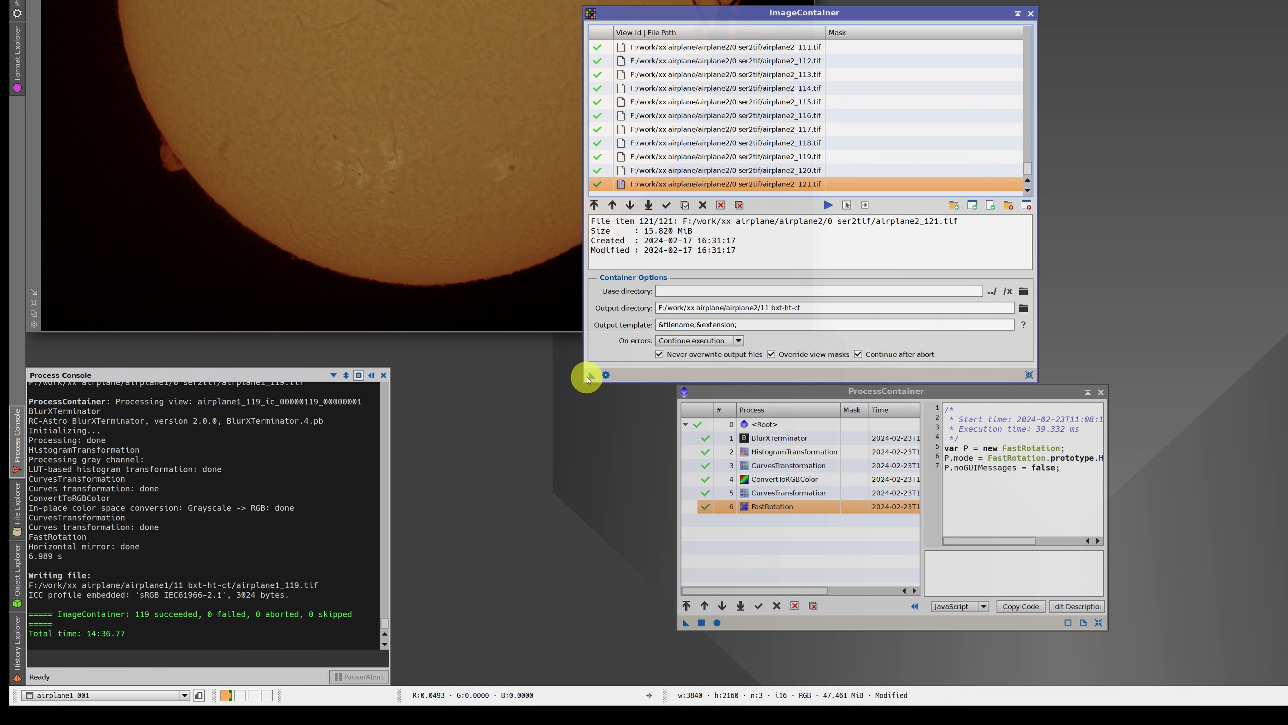
# Save the airplane2 container as ImageContainer01 and run the ProcessContainer chain on its 121 frames
pyautogui.moveTo(588, 378); pyautogui.dragTo(590, 658)
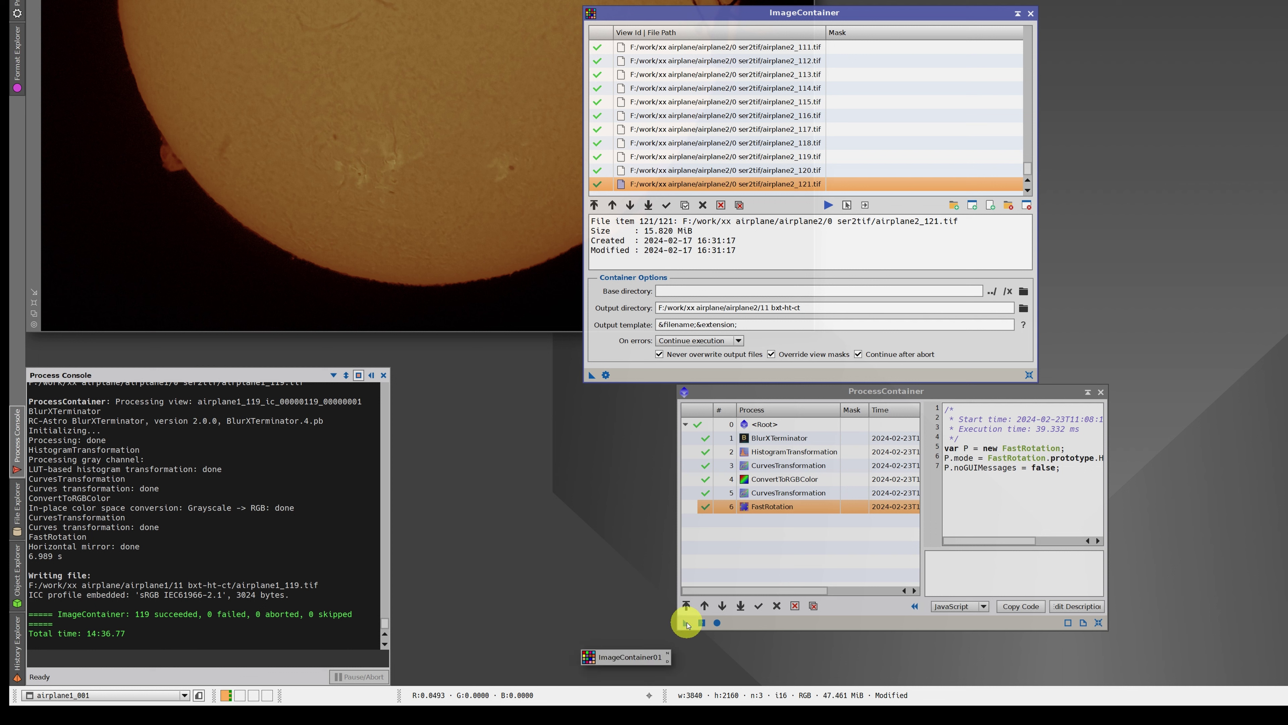
pyautogui.moveTo(687, 624); pyautogui.dragTo(629, 660)
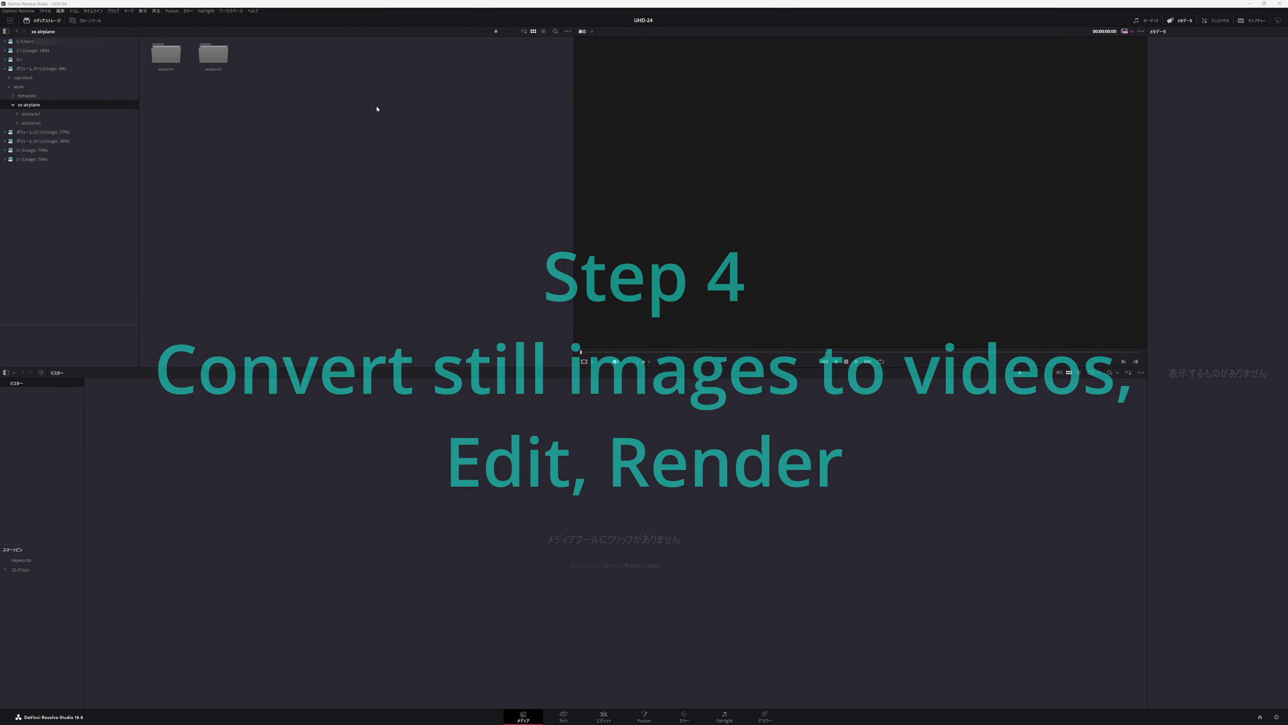
# Add the processed airplane1 [001-119] and airplane2 [001-121] sequences from 11 bxt-ht-ct to the Media Pool
pyautogui.doubleClick(163, 57)
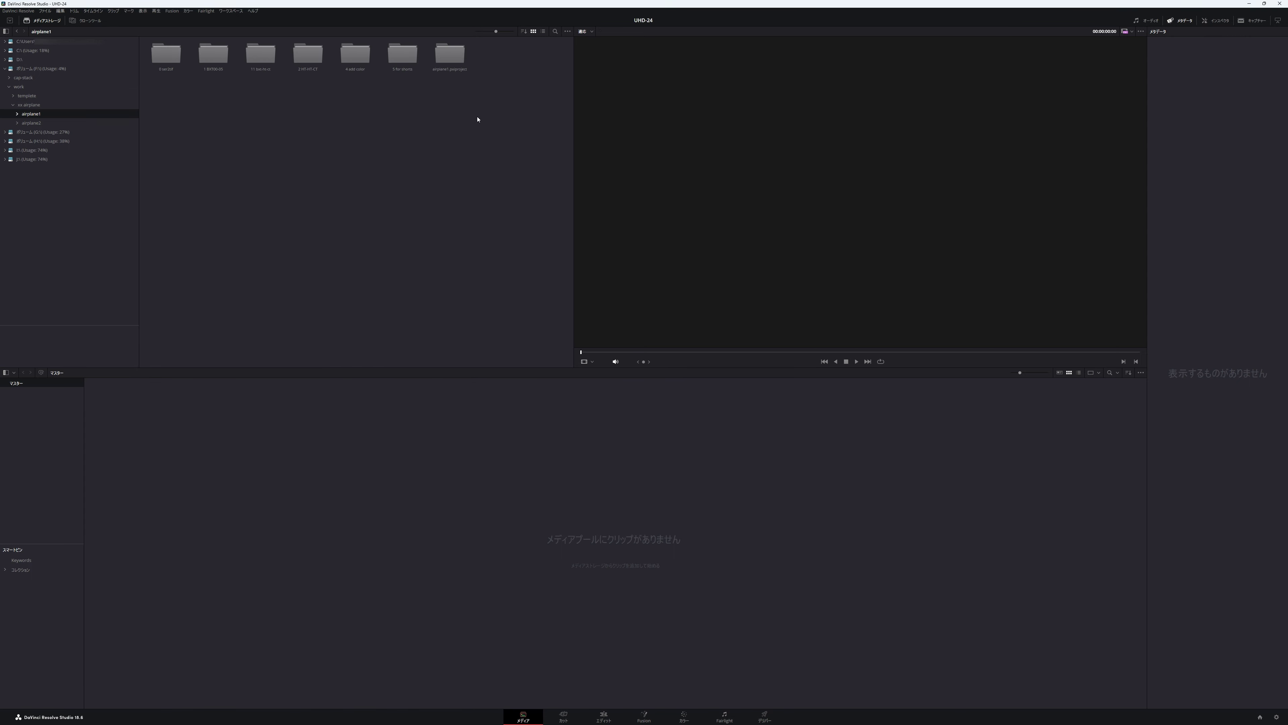
pyautogui.doubleClick(260, 53)
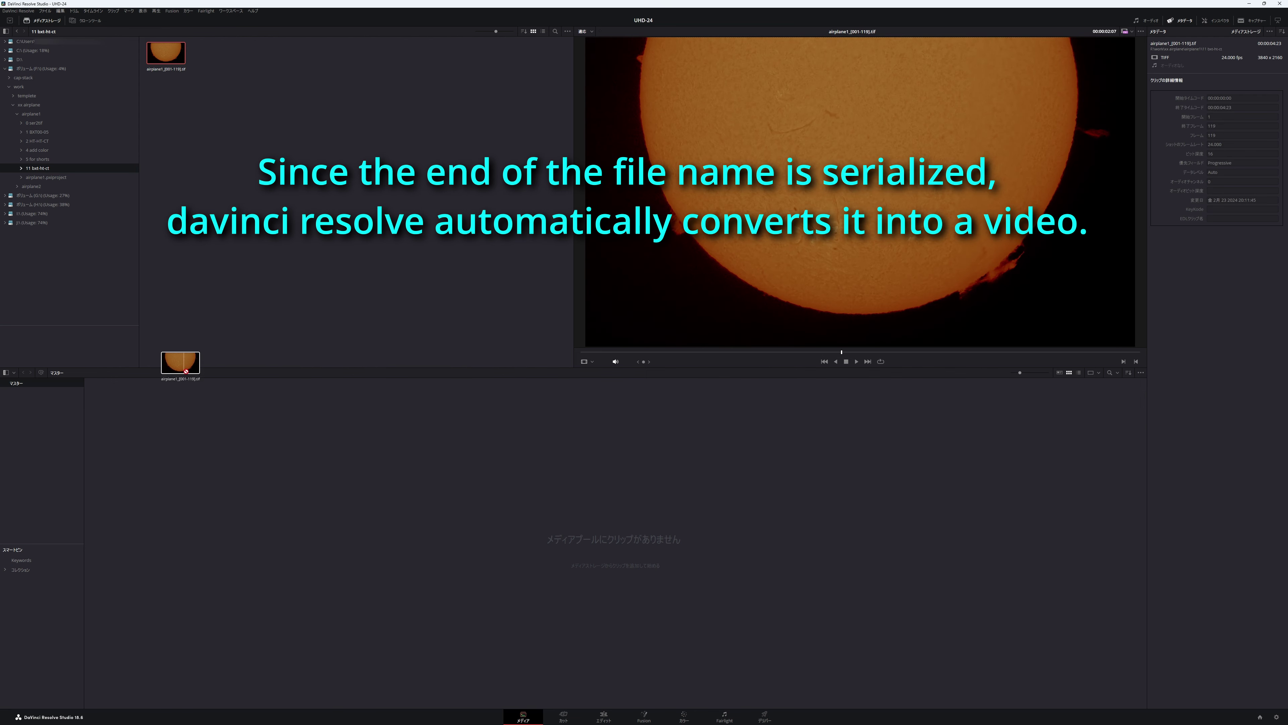
pyautogui.moveTo(166, 54); pyautogui.dragTo(164, 423)
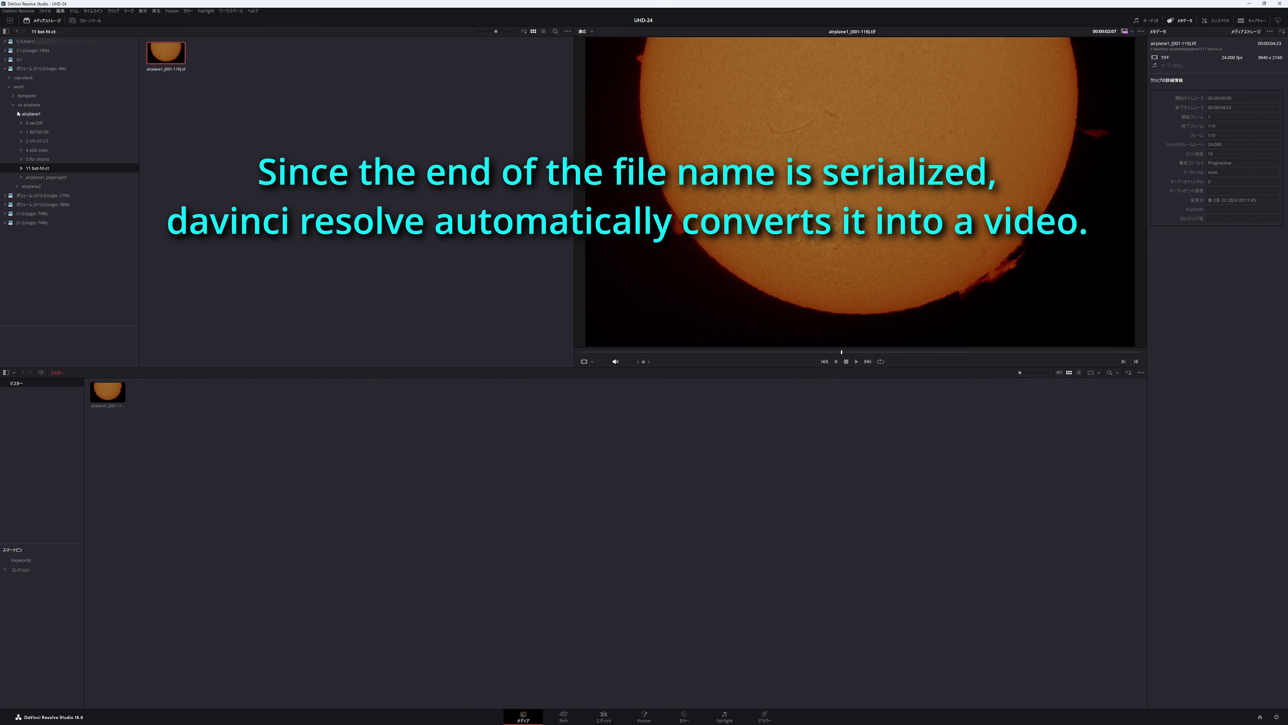
pyautogui.click(22, 188)
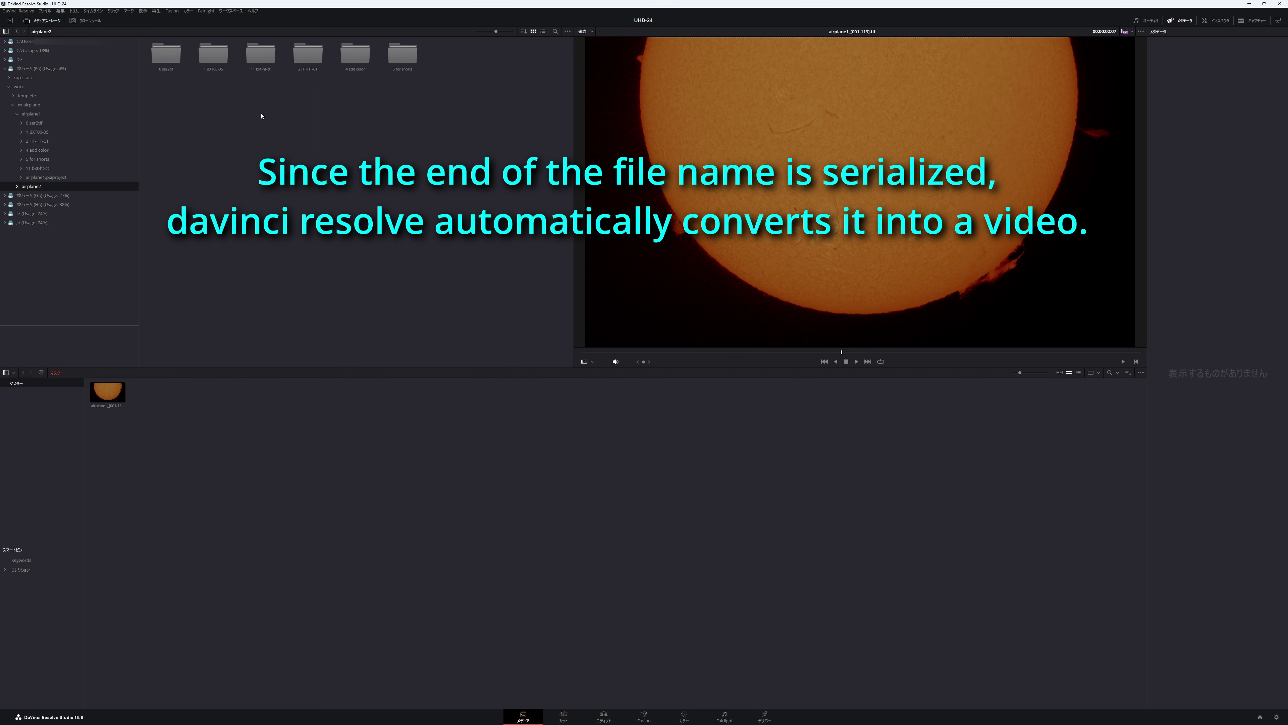
pyautogui.doubleClick(264, 62)
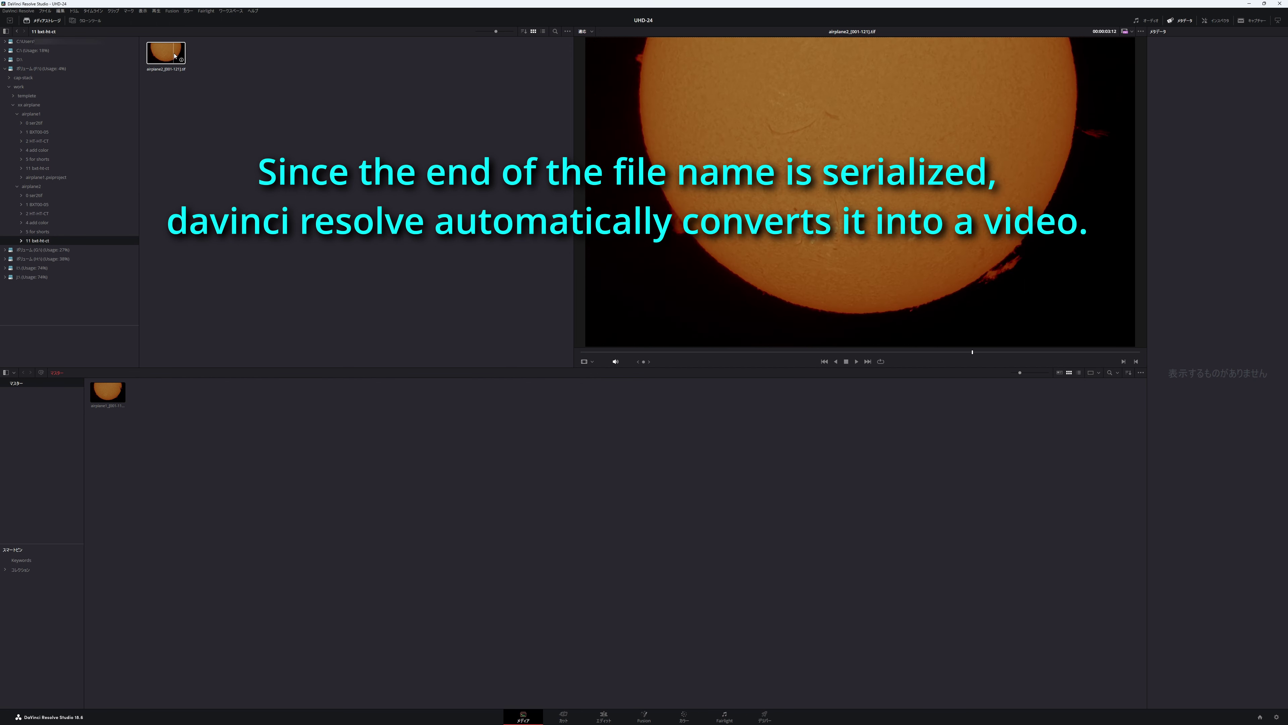
pyautogui.moveTo(174, 56); pyautogui.dragTo(182, 409)
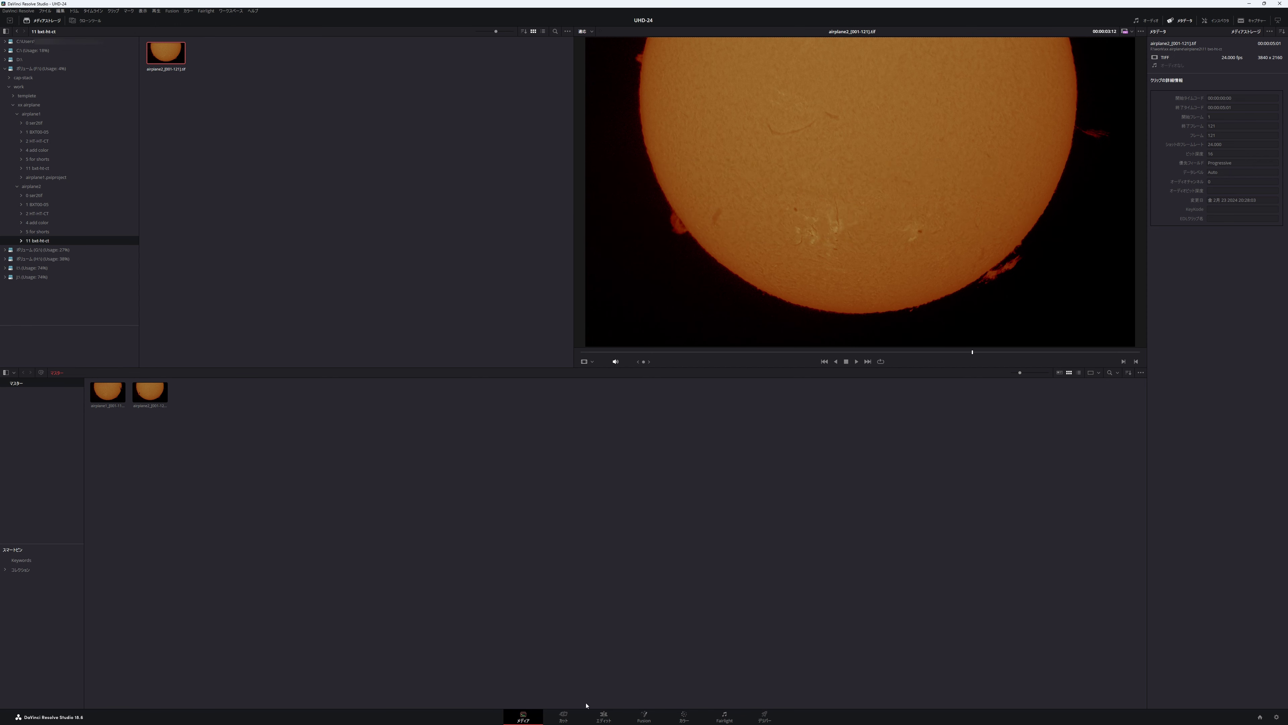
pyautogui.click(605, 717)
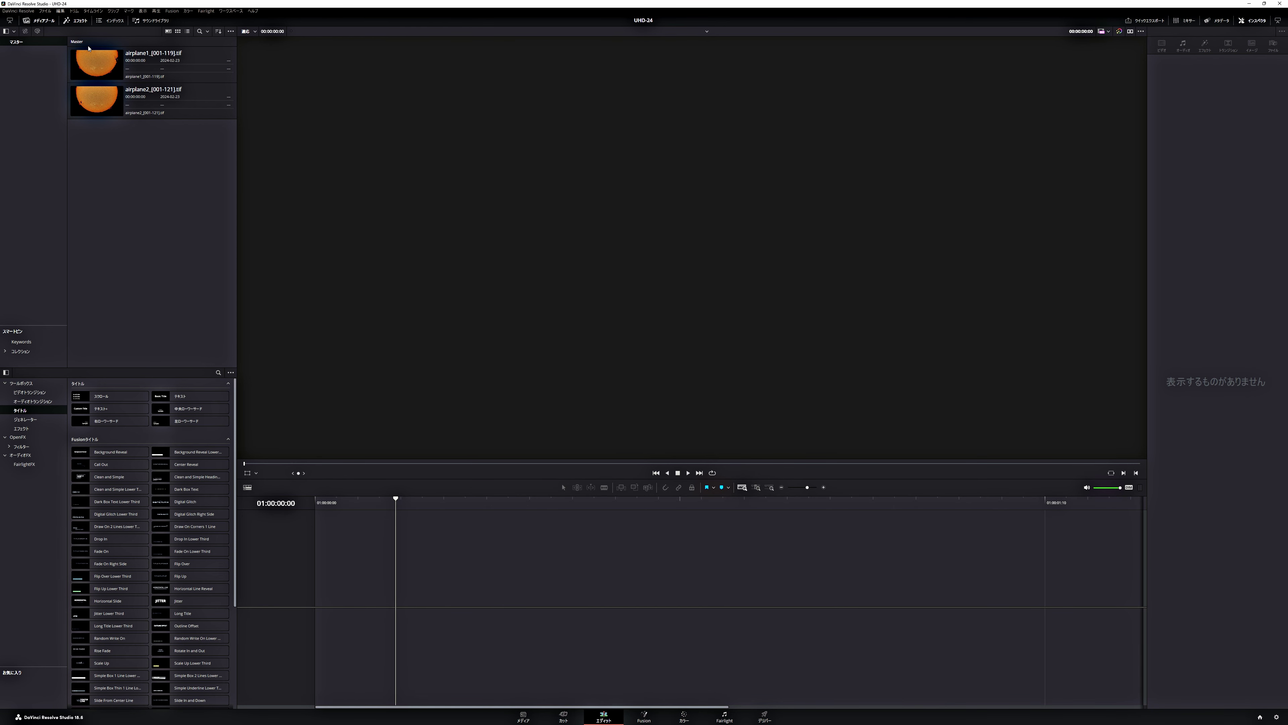
# Place the airplane1 then airplane2 clips back-to-back on Timeline 1's V1 track
pyautogui.click(90, 57)
pyautogui.moveTo(90, 58)
pyautogui.mouseDown()
pyautogui.moveTo(323, 591)
pyautogui.moveTo(313, 598)
pyautogui.mouseUp()
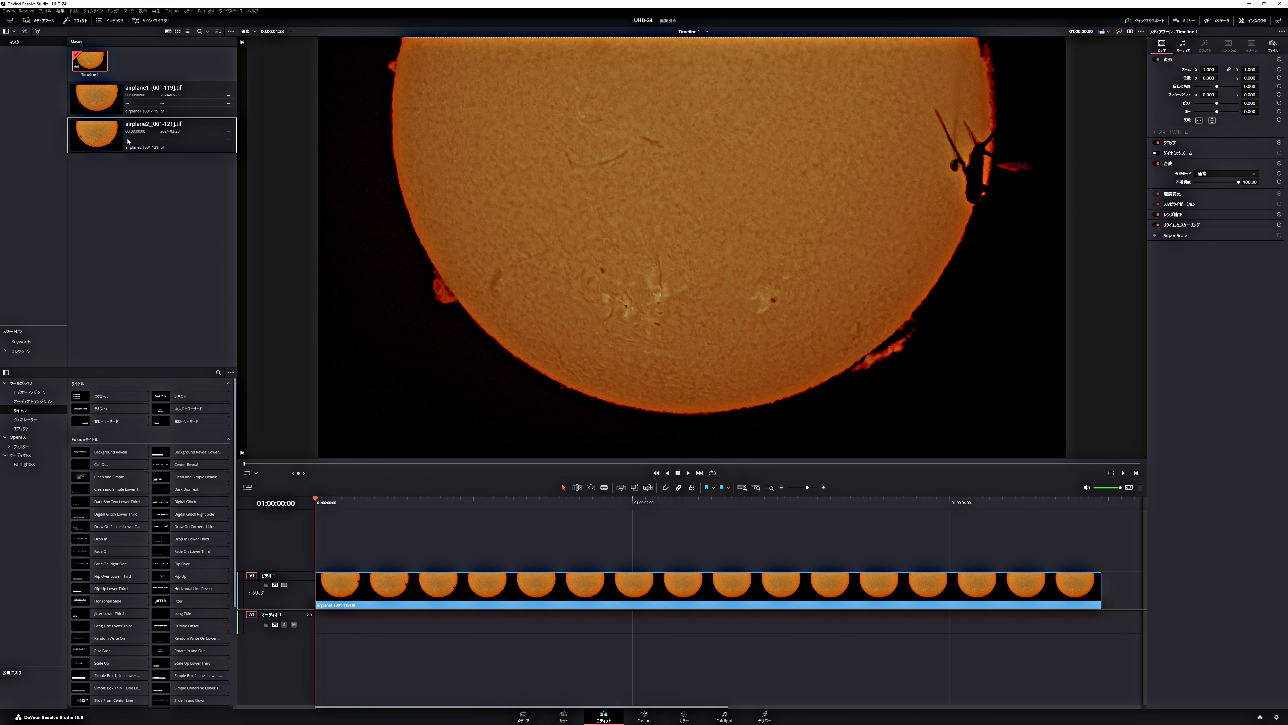
pyautogui.moveTo(96, 133)
pyautogui.mouseDown()
pyautogui.moveTo(185, 186)
pyautogui.moveTo(1118, 590)
pyautogui.moveTo(1104, 595)
pyautogui.mouseUp()
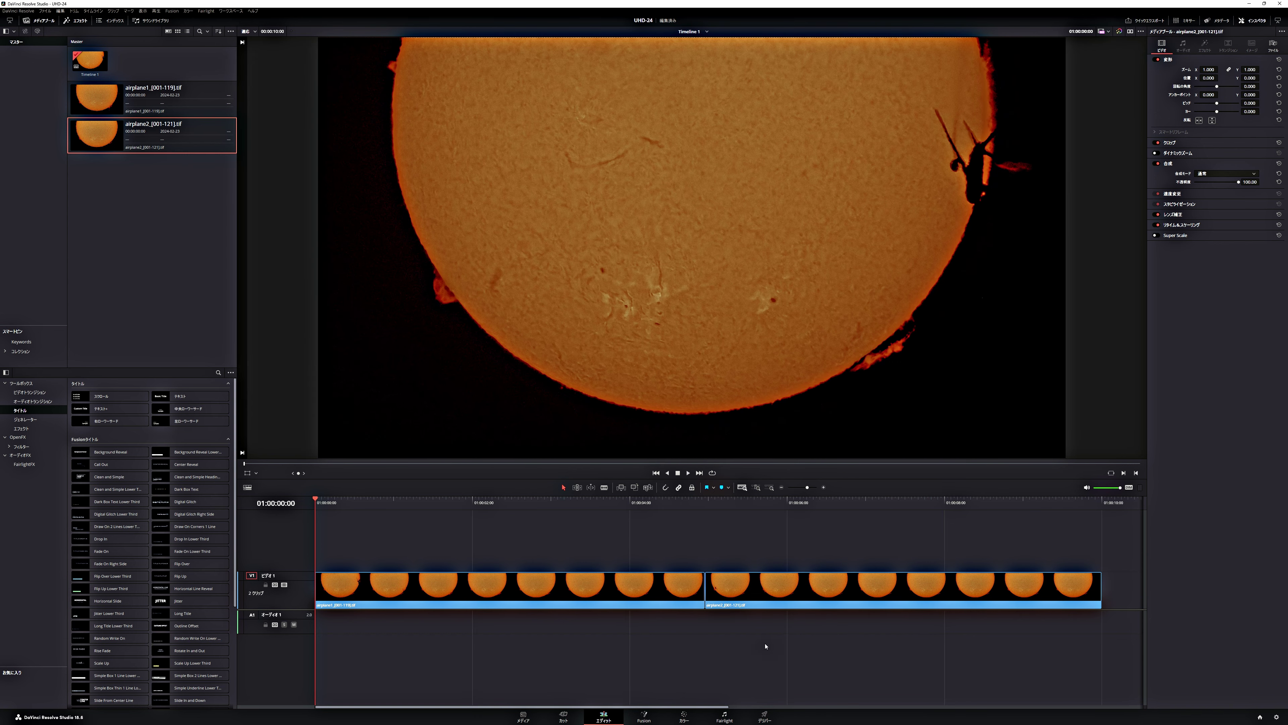
# Save the project, play the timeline back, and return to its start
pyautogui.hotkey('ctrl', 's')
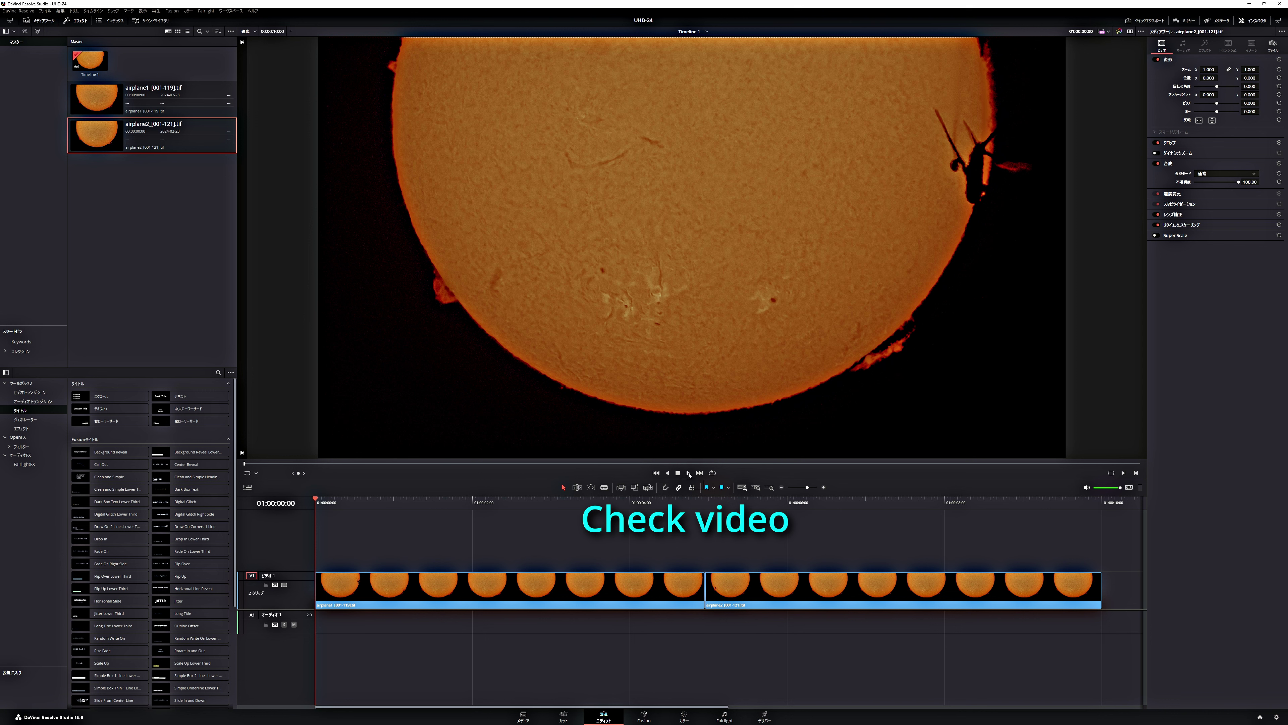
pyautogui.click(689, 473)
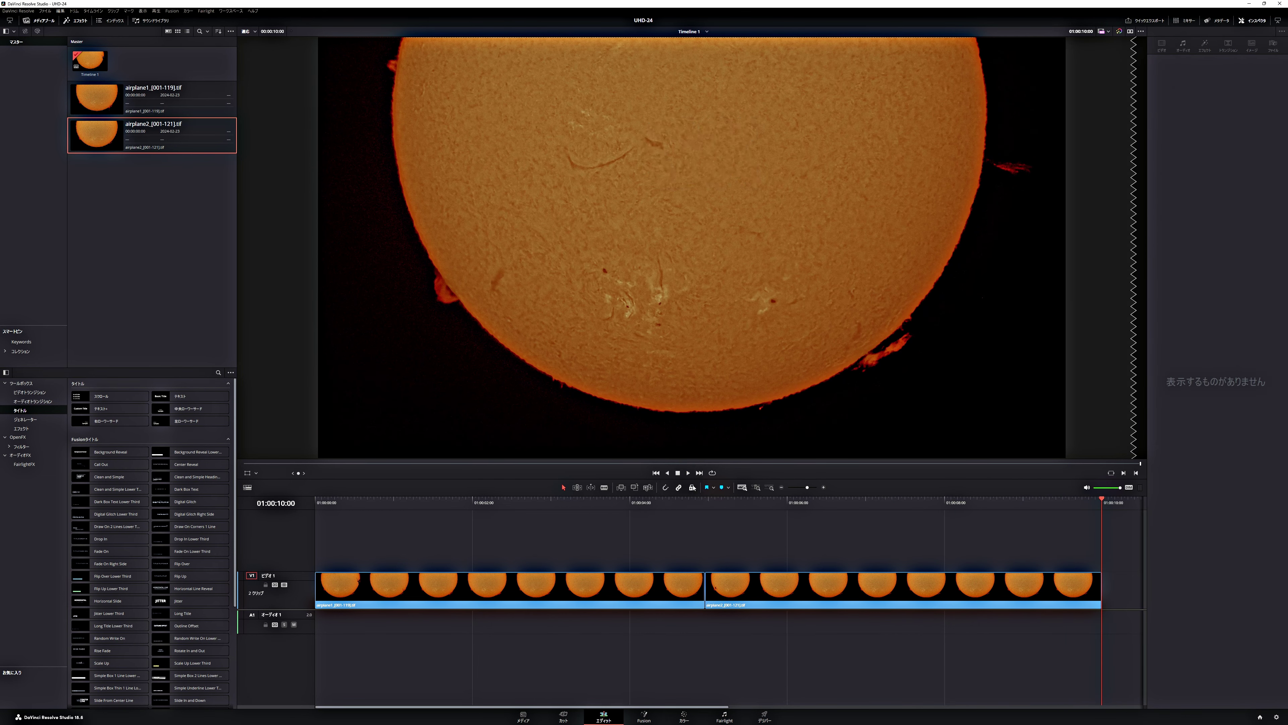
pyautogui.press('Home')
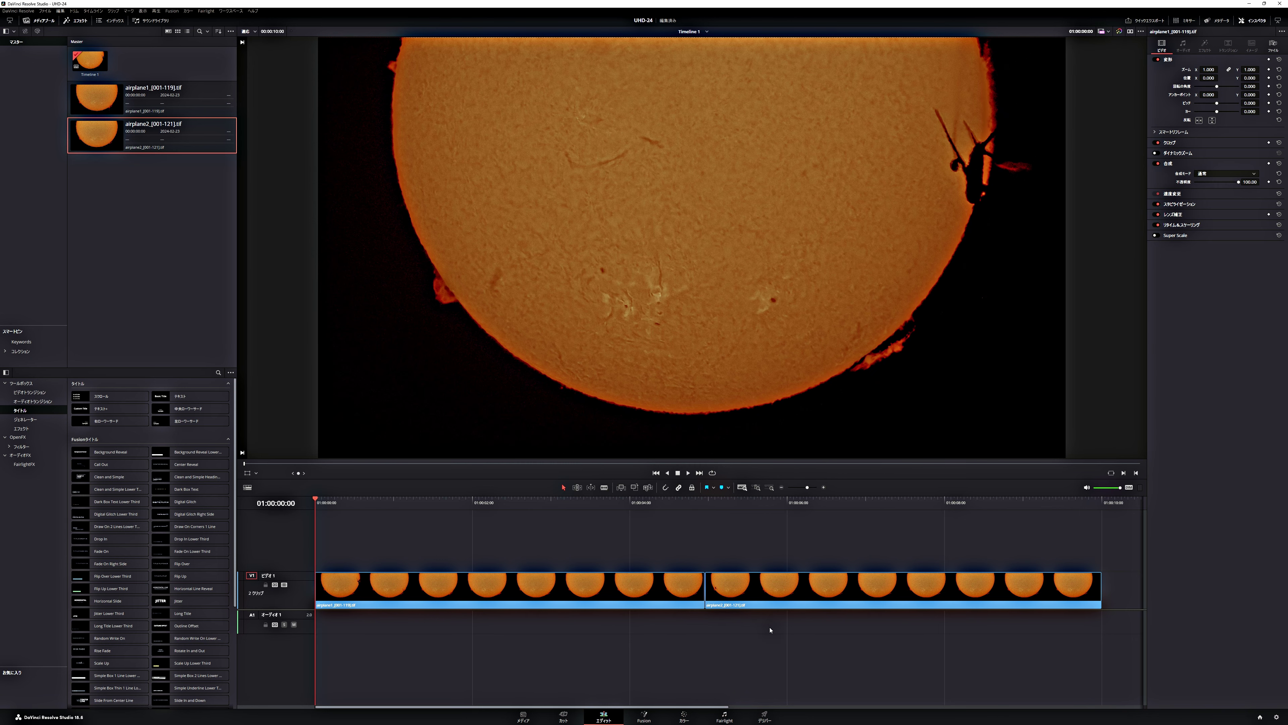
# Copy both clips and paste them three times at the end, giving eight clips to 01:00:40:00
pyautogui.moveTo(774, 628); pyautogui.dragTo(671, 597)
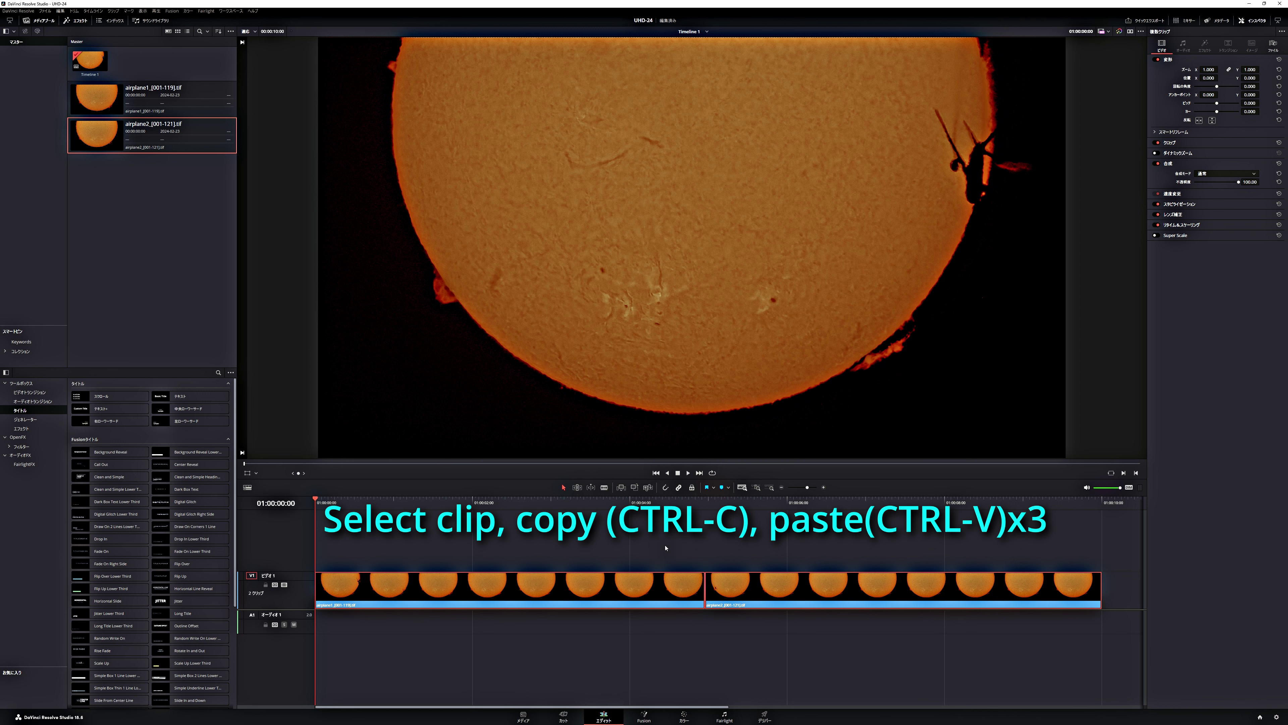
pyautogui.press('End')
pyautogui.hotkey('ctrl', 'v')
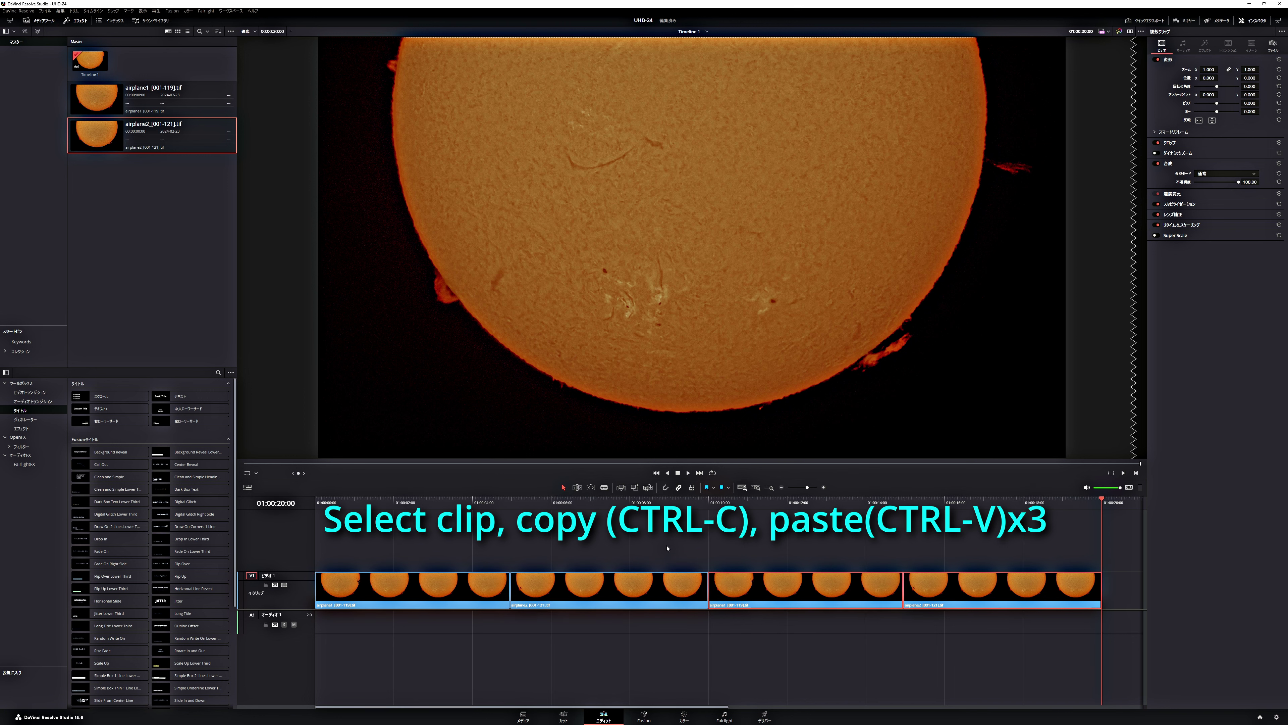
pyautogui.hotkey('ctrl', 'v')
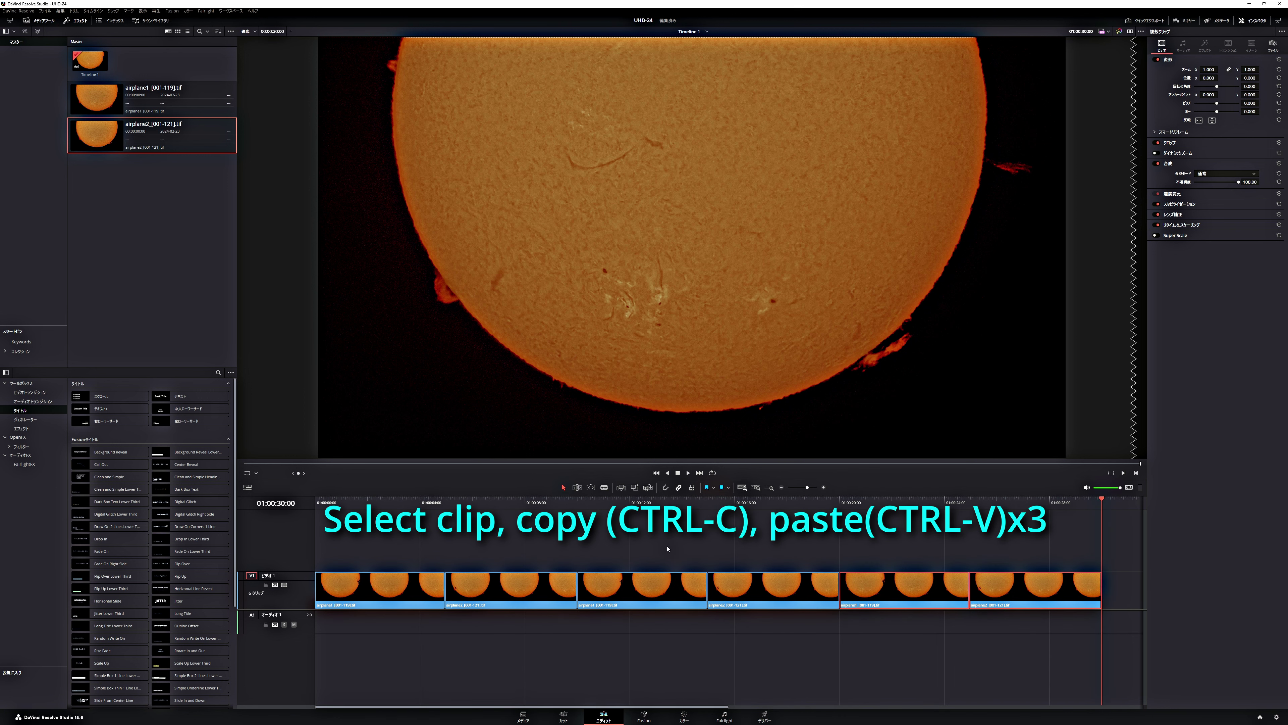
pyautogui.hotkey('ctrl', 'v')
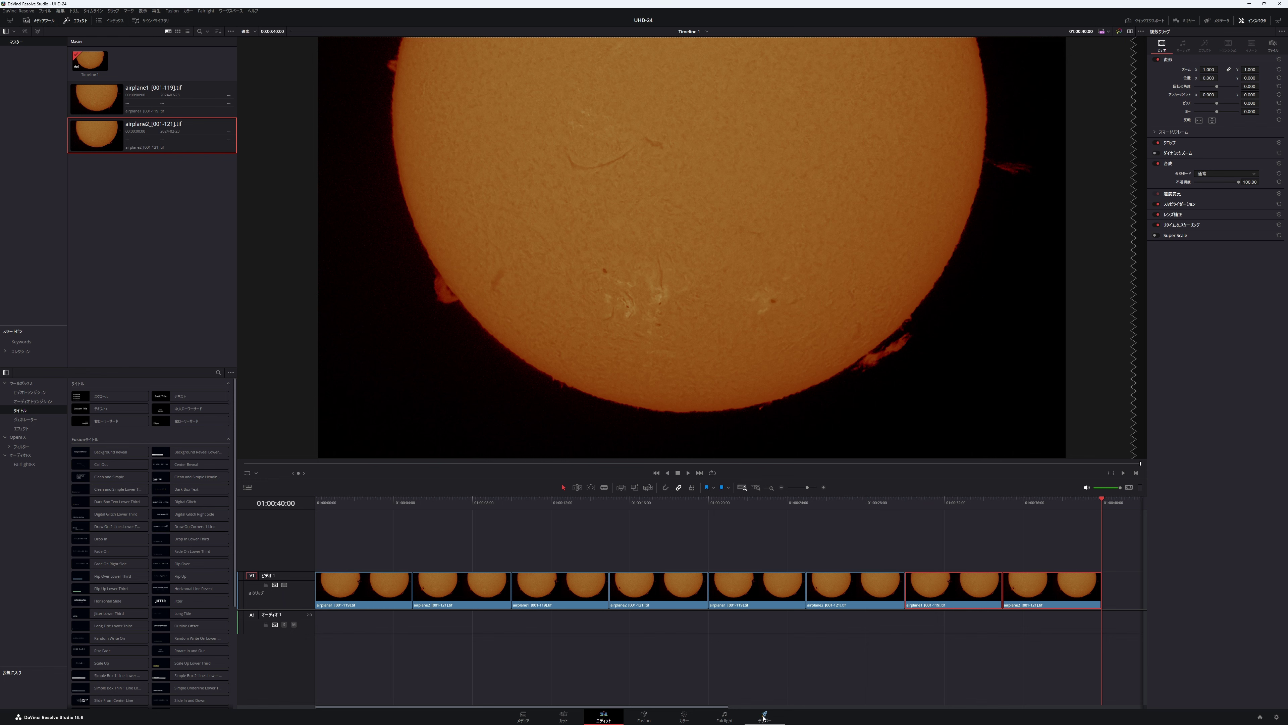
# On the Deliver page, name the render file 20231208 and save it to the tmp folder
pyautogui.click(764, 717)
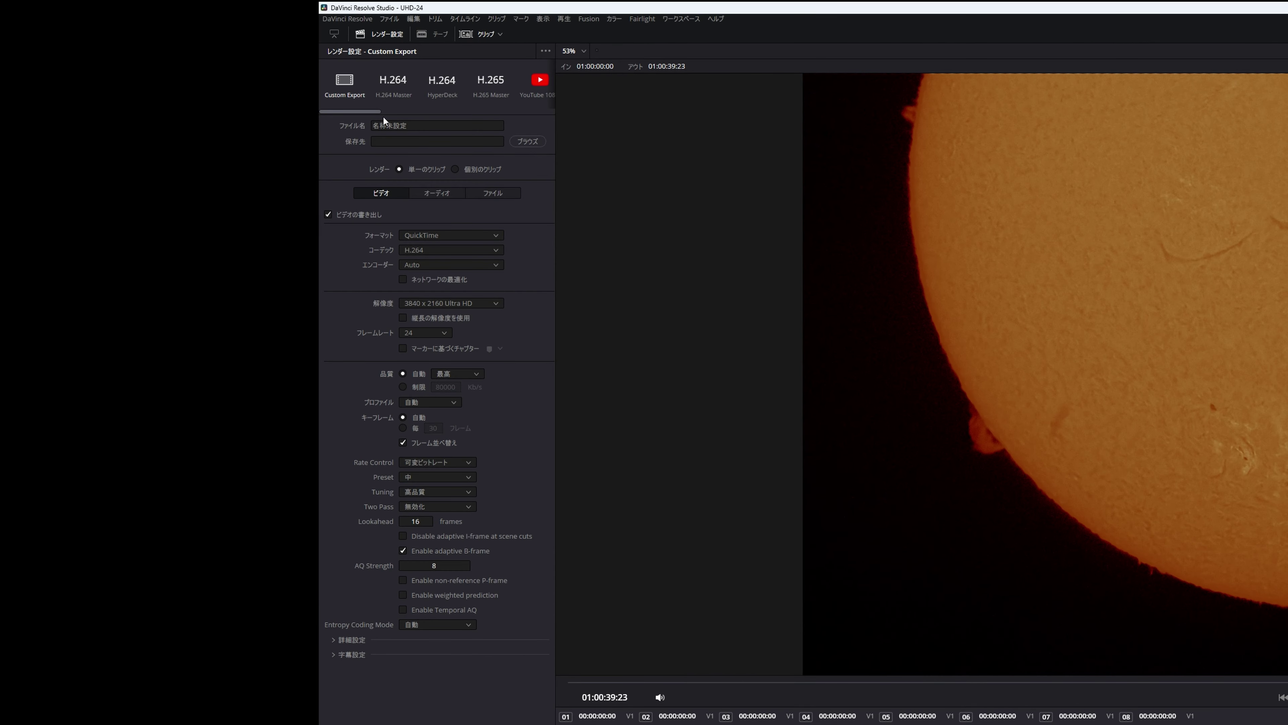
pyautogui.click(414, 125)
pyautogui.press('BackSpace')
pyautogui.press('BackSpace')
pyautogui.press('BackSpace')
pyautogui.press('BackSpace')
pyautogui.press('BackSpace')
pyautogui.write('20')
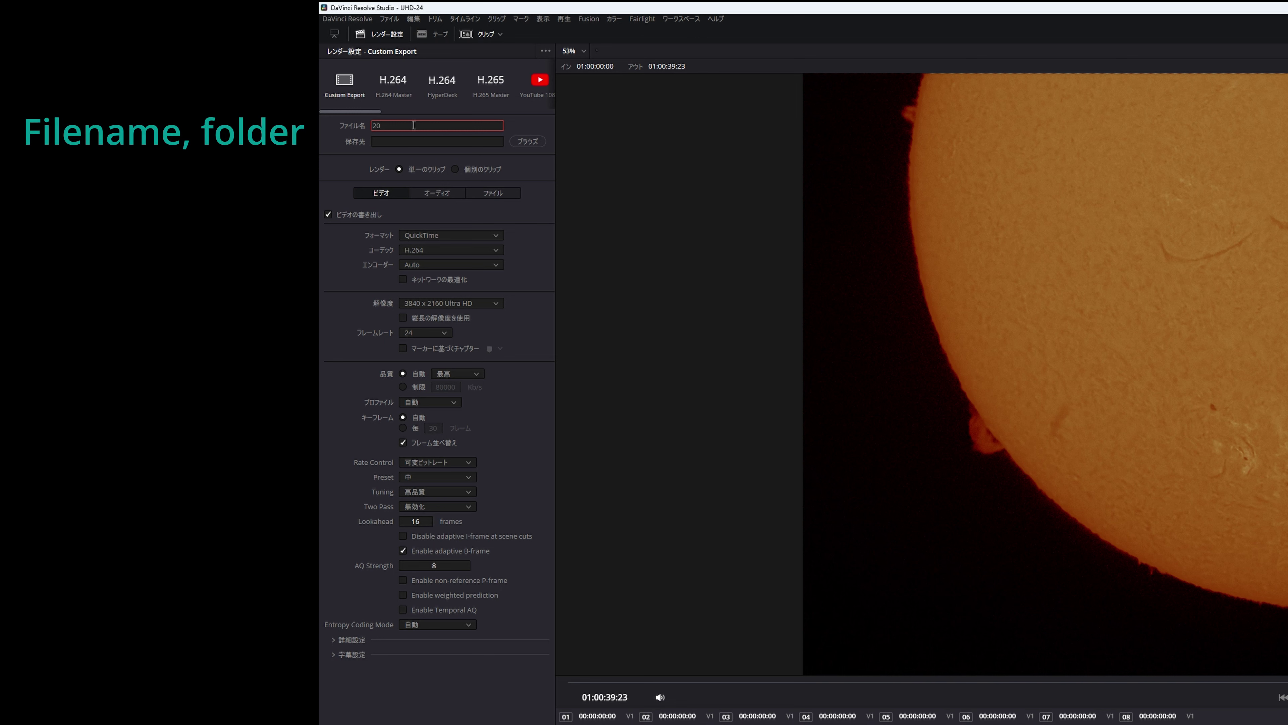
pyautogui.write('231208')
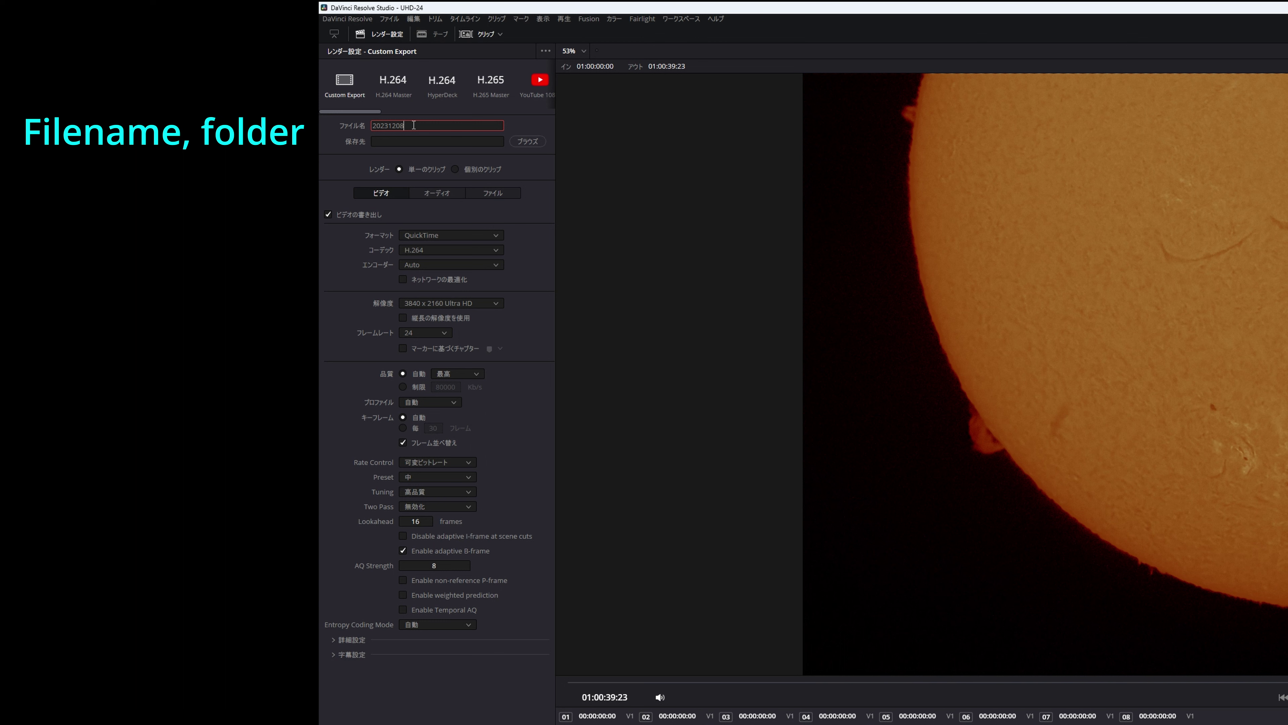
pyautogui.click(526, 142)
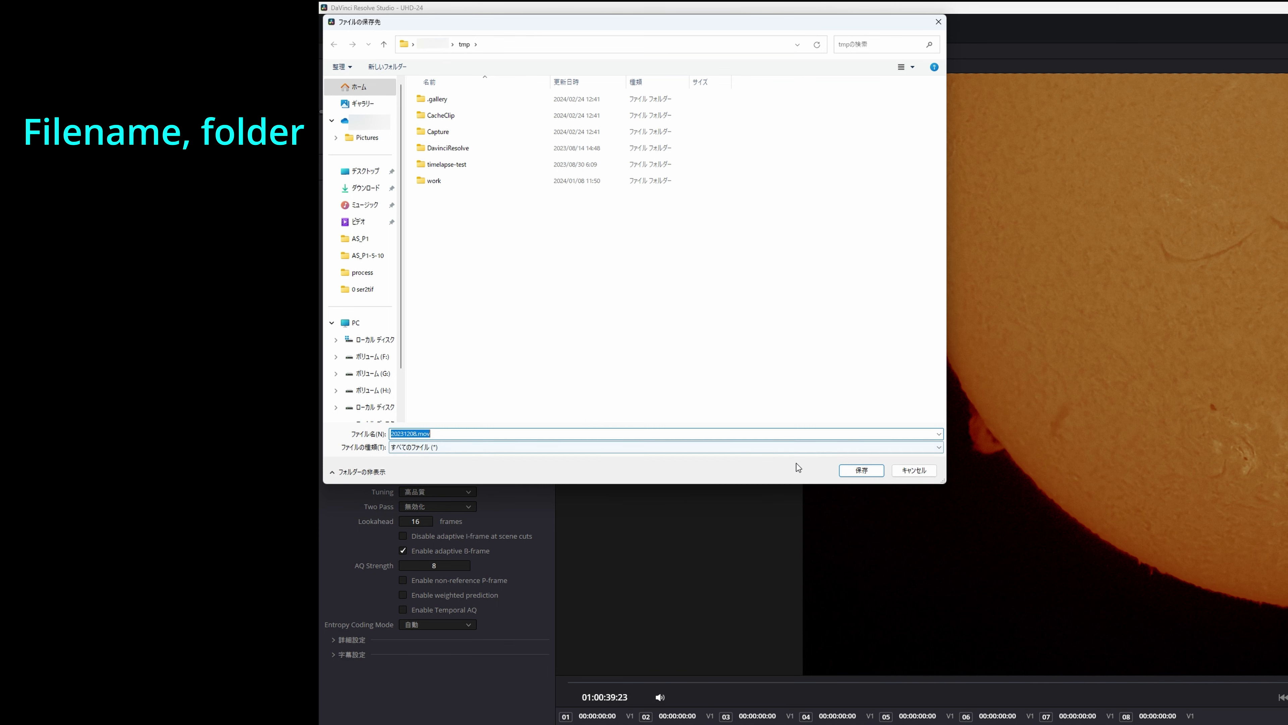
pyautogui.click(856, 471)
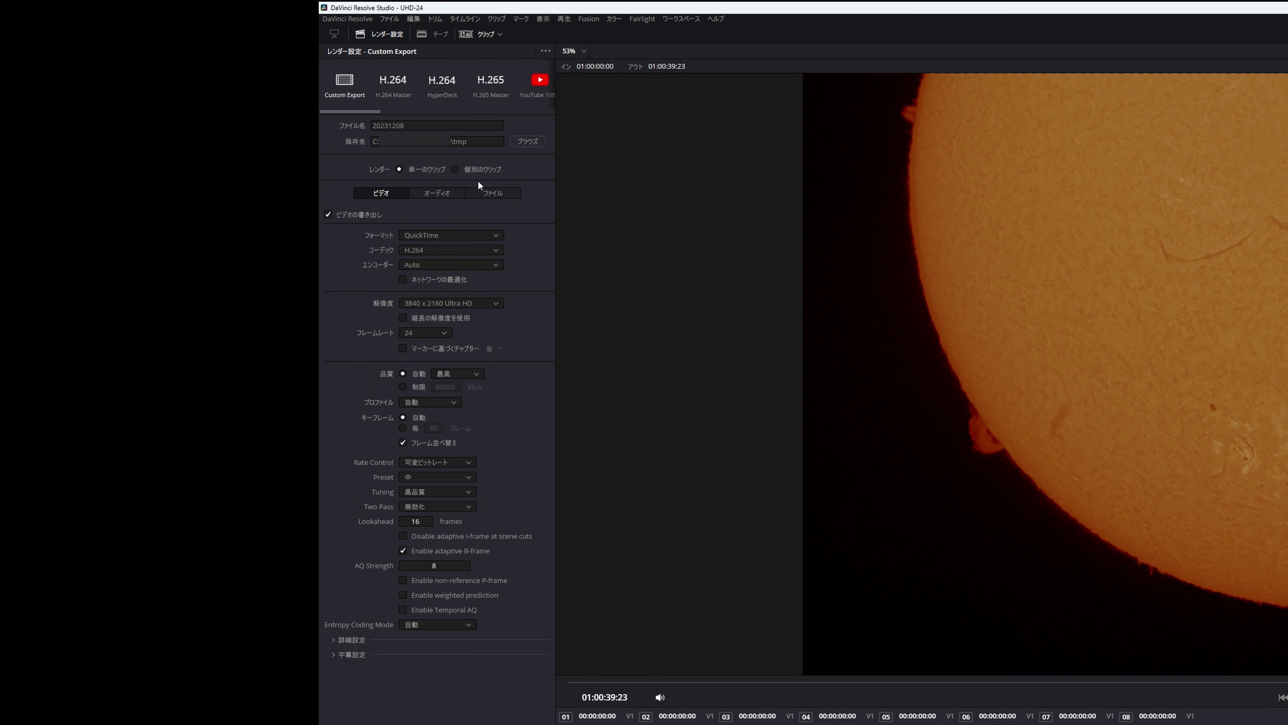
# Set the render format to MP4, encoder to NVIDIA, and resolution to 1920 x 1080 HD
pyautogui.click(498, 234)
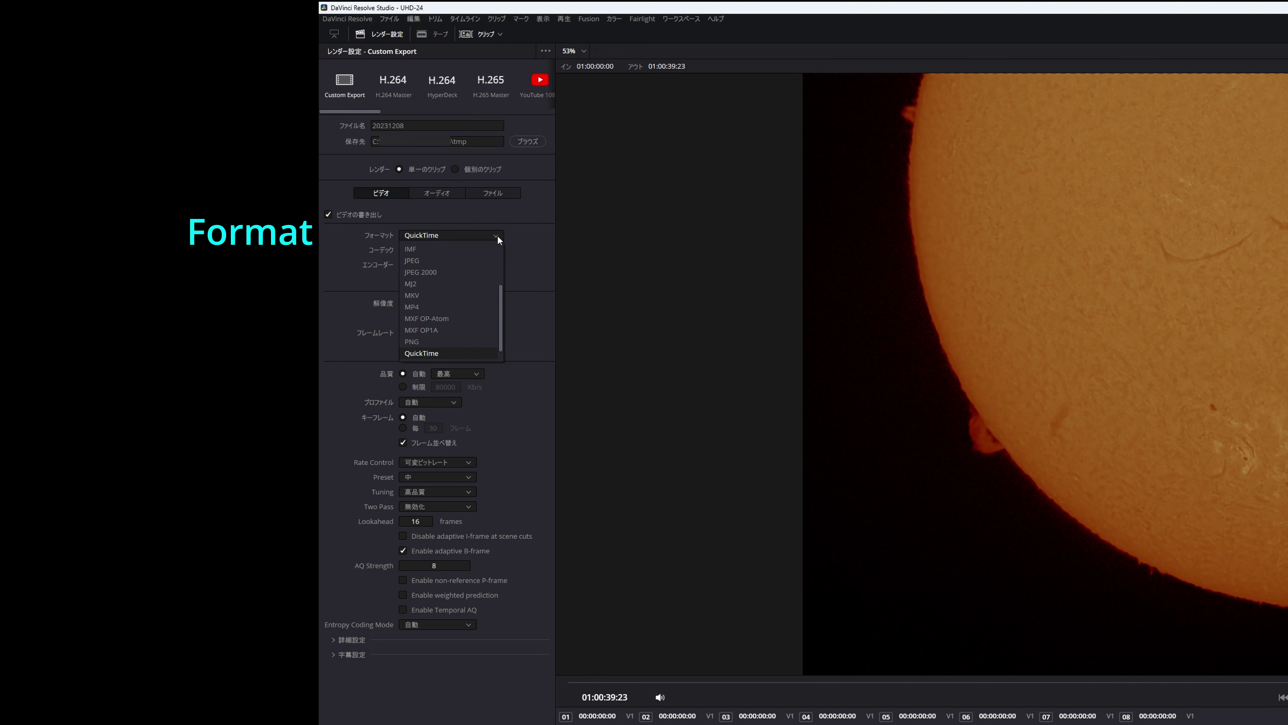
pyautogui.moveTo(501, 296)
pyautogui.mouseDown()
pyautogui.moveTo(508, 256)
pyautogui.moveTo(499, 283)
pyautogui.mouseUp()
pyautogui.click(430, 318)
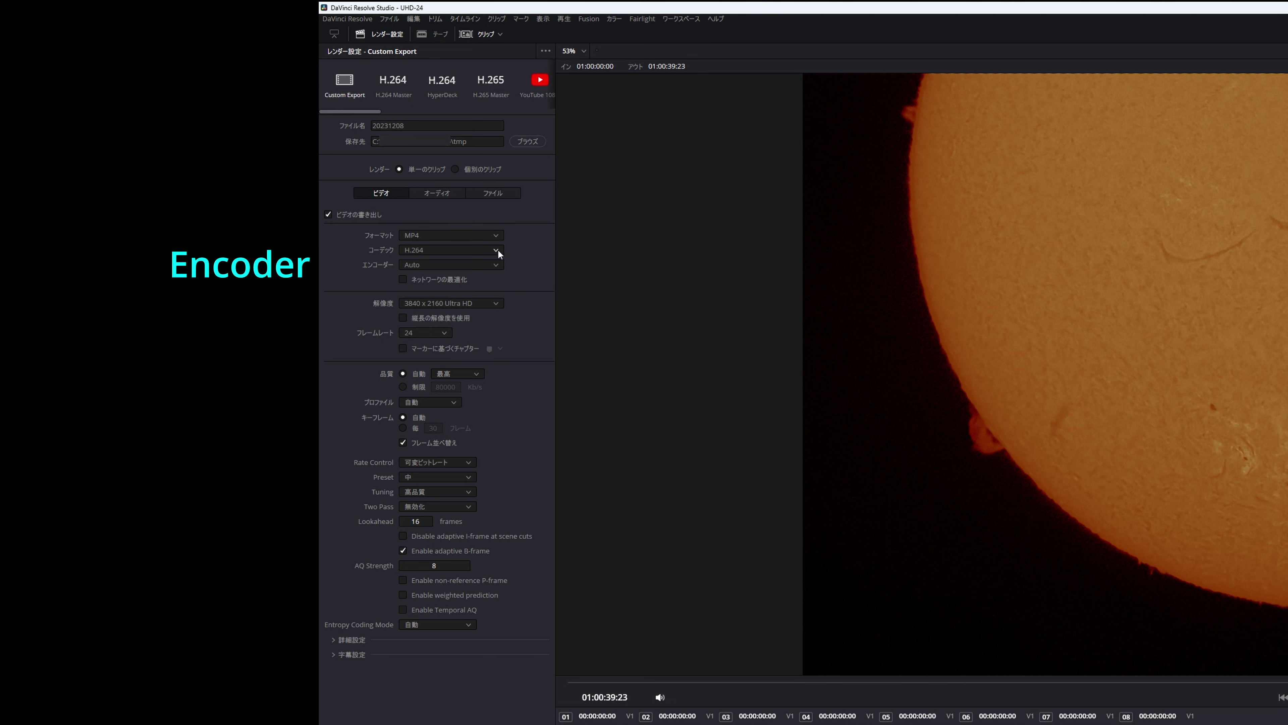
pyautogui.click(496, 266)
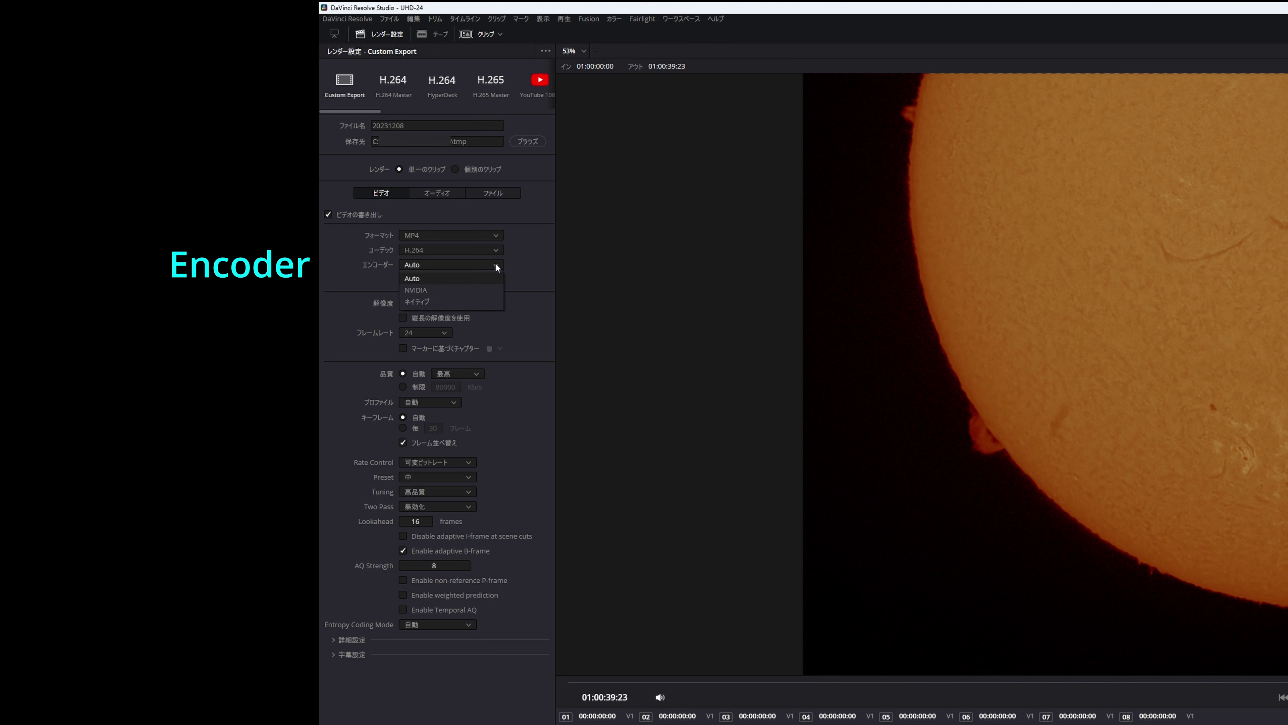
pyautogui.click(482, 290)
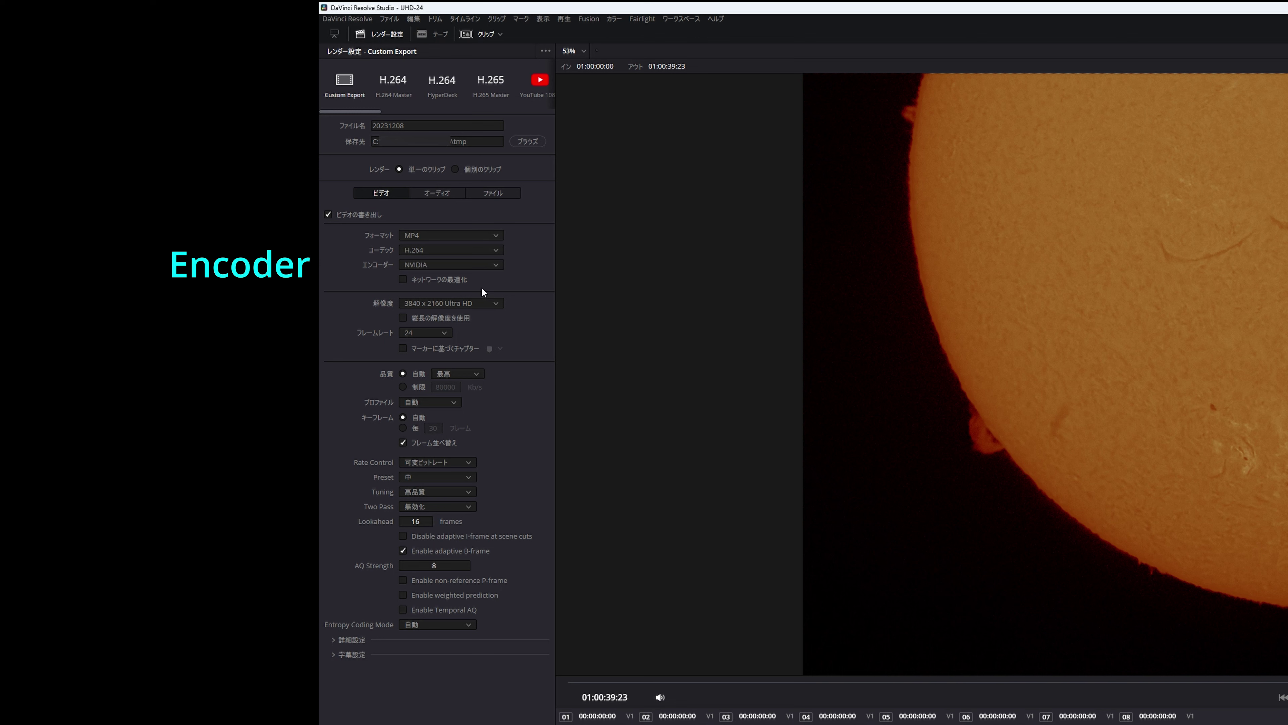
pyautogui.click(498, 305)
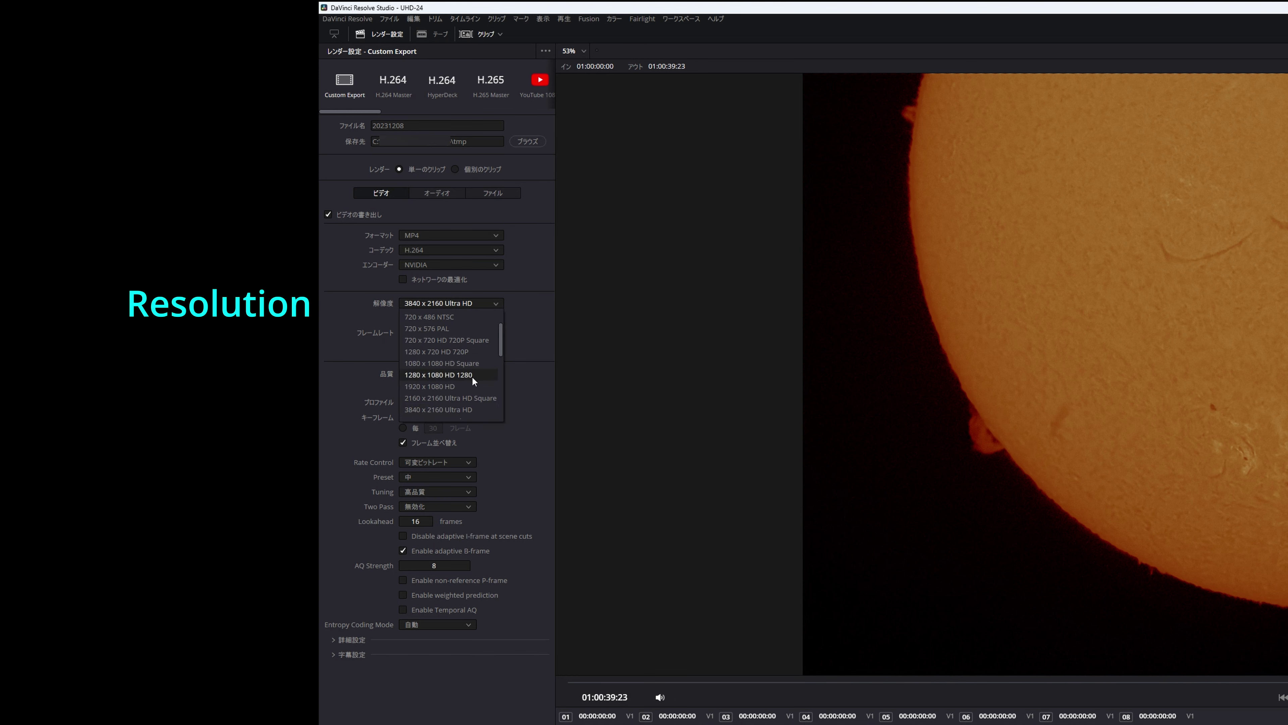
pyautogui.click(467, 386)
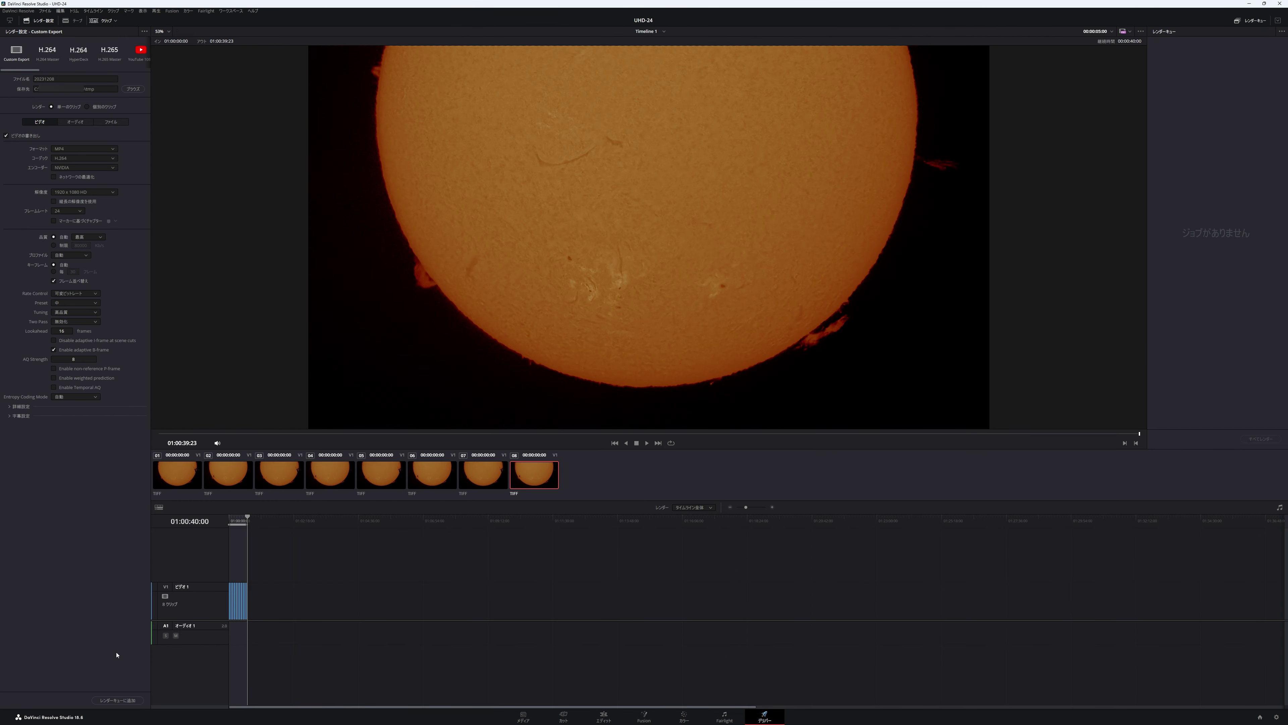
# Queue Timeline 1 as Job 1 for 20231208.mp4 and start rendering it
pyautogui.click(115, 700)
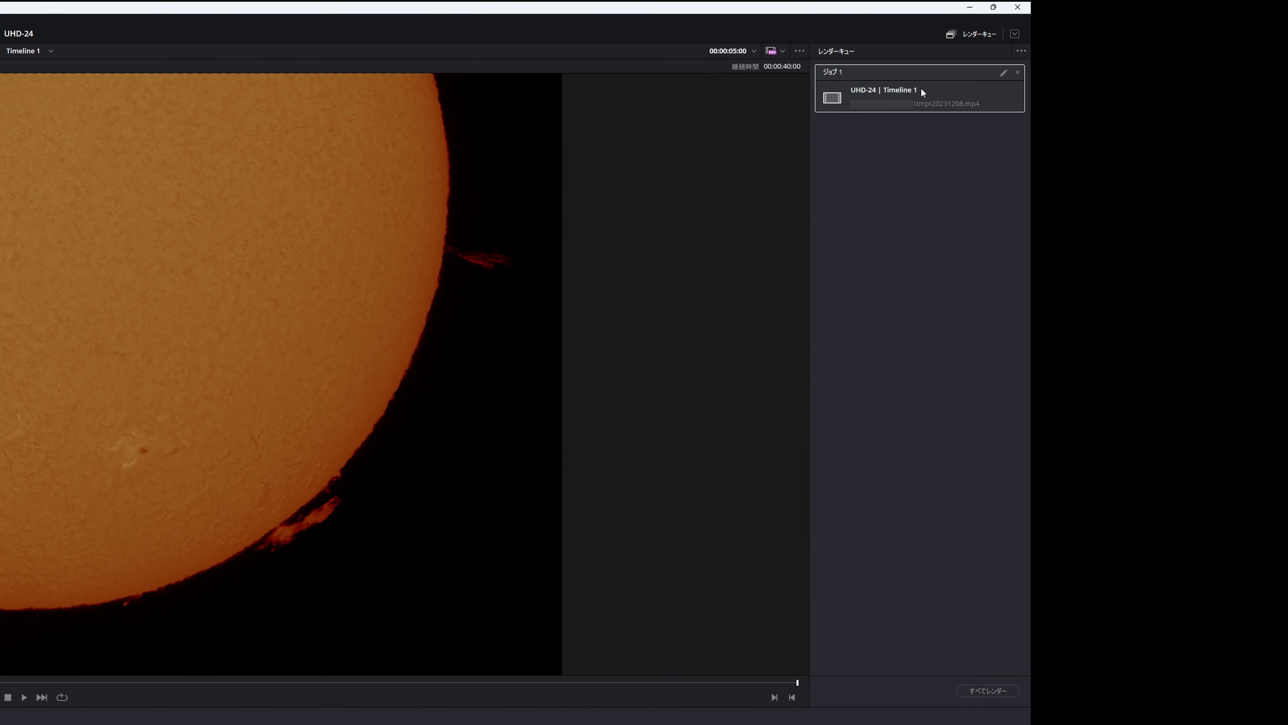
pyautogui.click(980, 690)
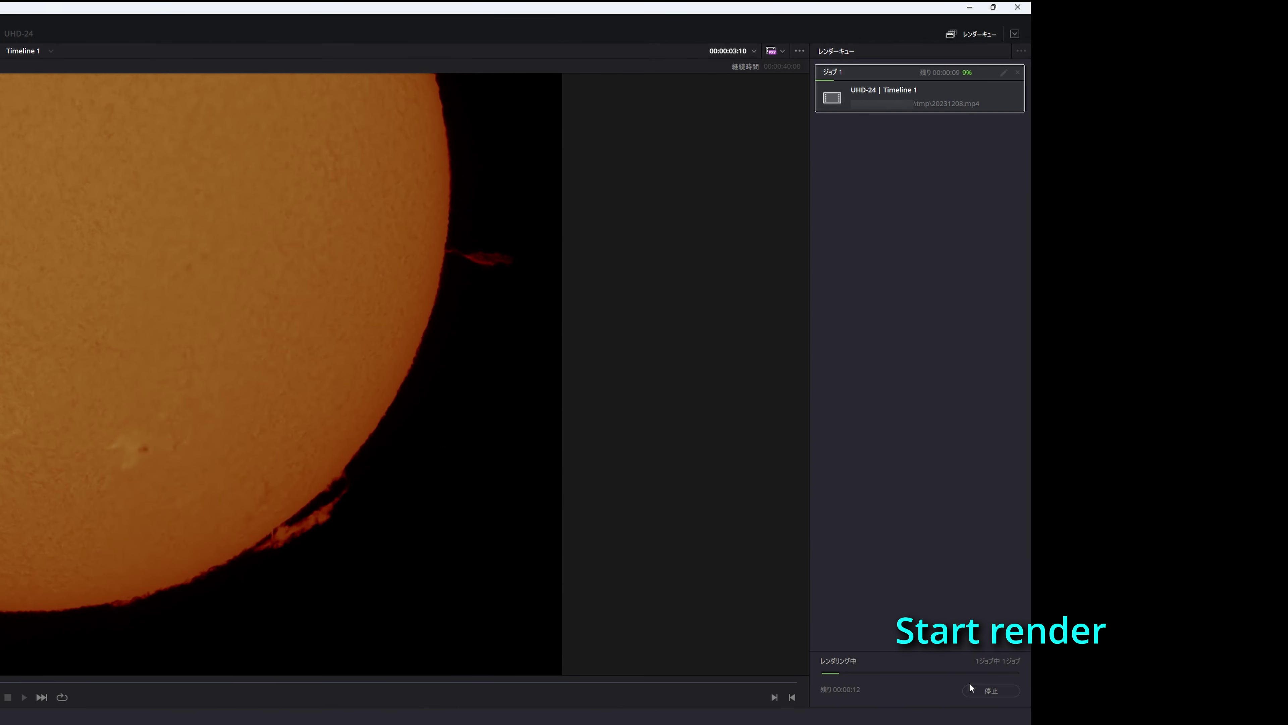